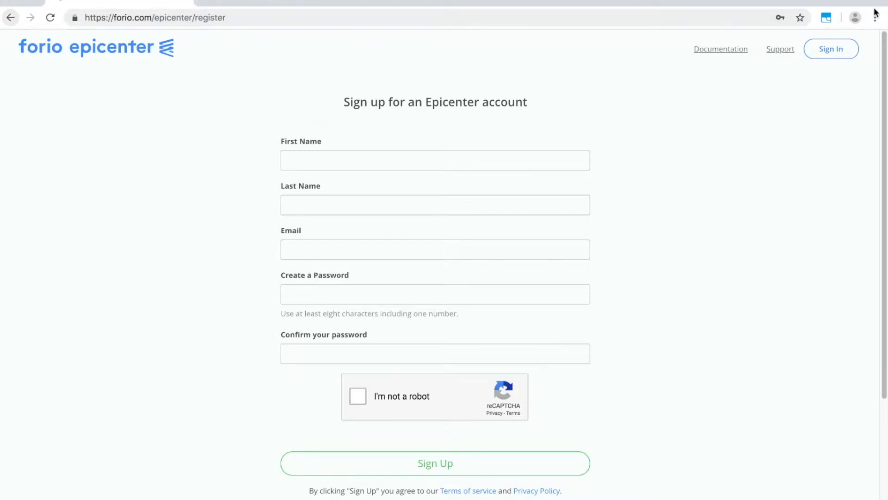
Step: Sign in to the Epicenter account and start a new project under Personal Projects
{"action": "left_click", "coordinate": [846, 51]}
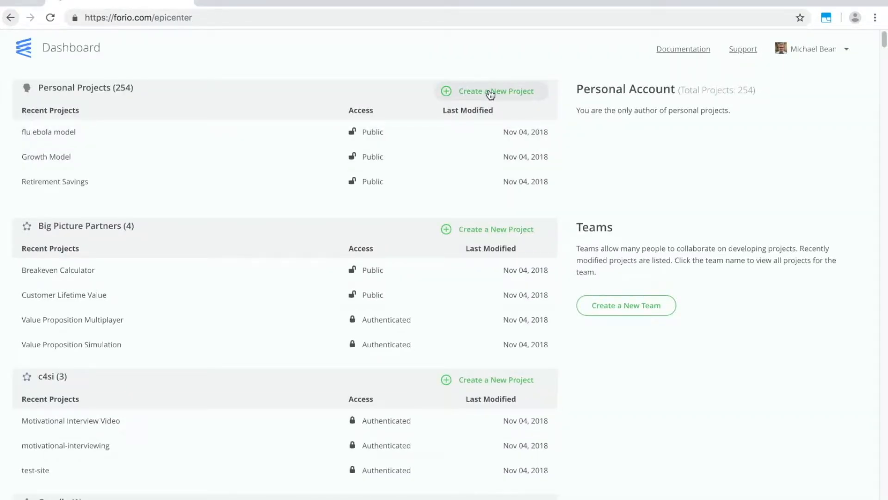
{"action": "left_click", "coordinate": [490, 94]}
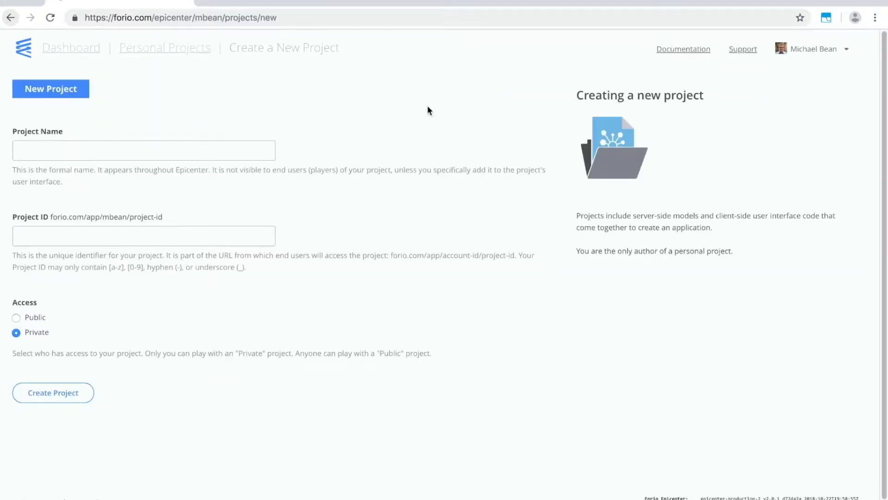
Step: Create a project named "bicycle simulation" with the project ID bicycle-simulation and Public access
{"action": "left_click", "coordinate": [126, 153]}
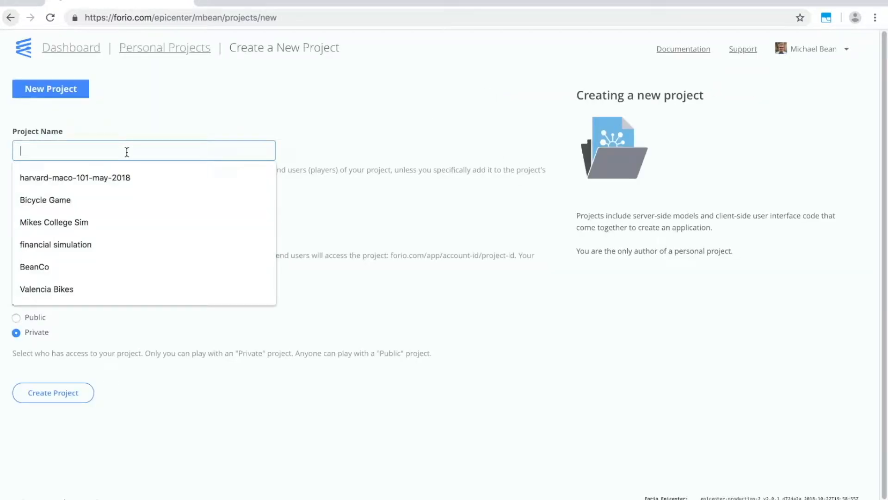
{"action": "type", "text": "by"}
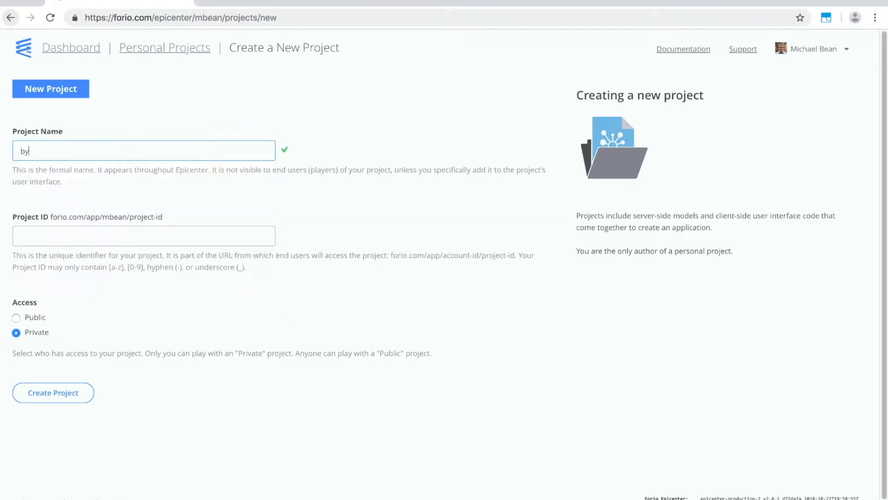
{"action": "key", "text": "BackSpace"}
{"action": "type", "text": "icycle"}
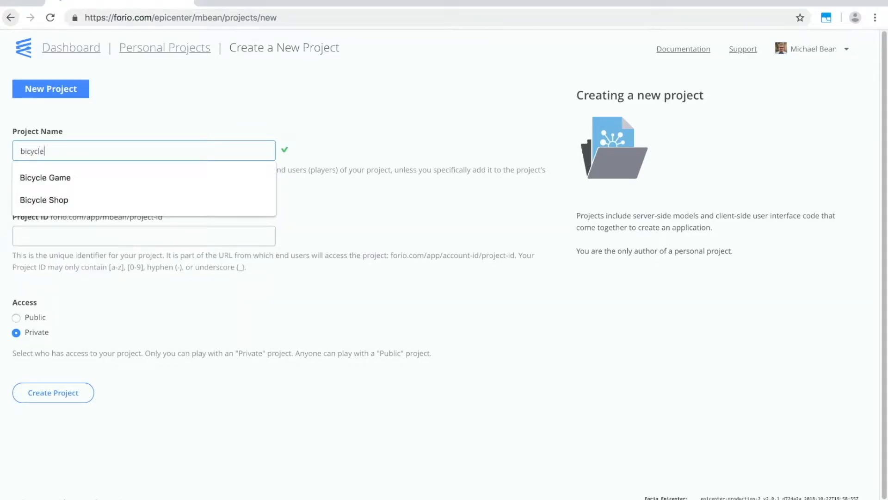
{"action": "type", "text": " simulation"}
{"action": "key", "text": "Tab"}
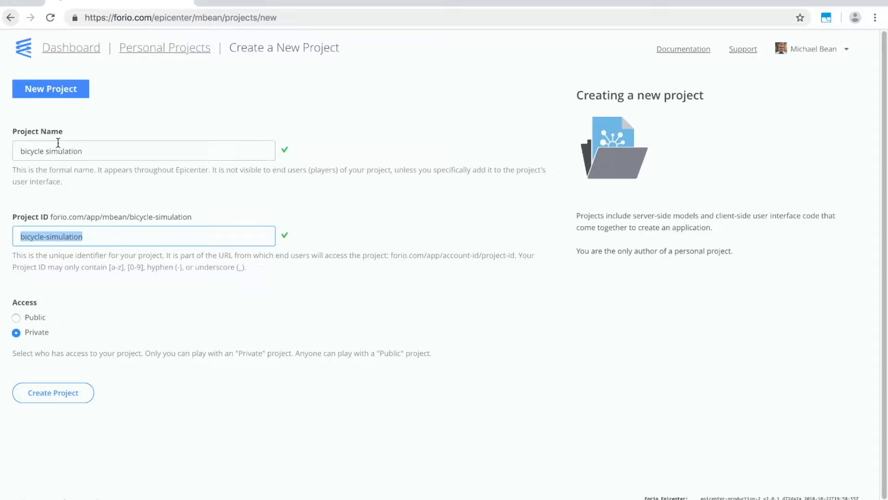
{"action": "left_click", "coordinate": [19, 317]}
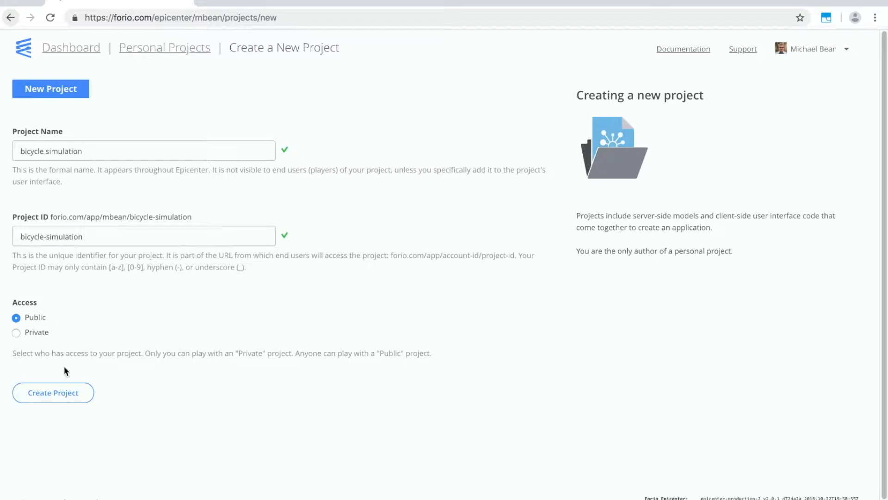
{"action": "left_click", "coordinate": [67, 393]}
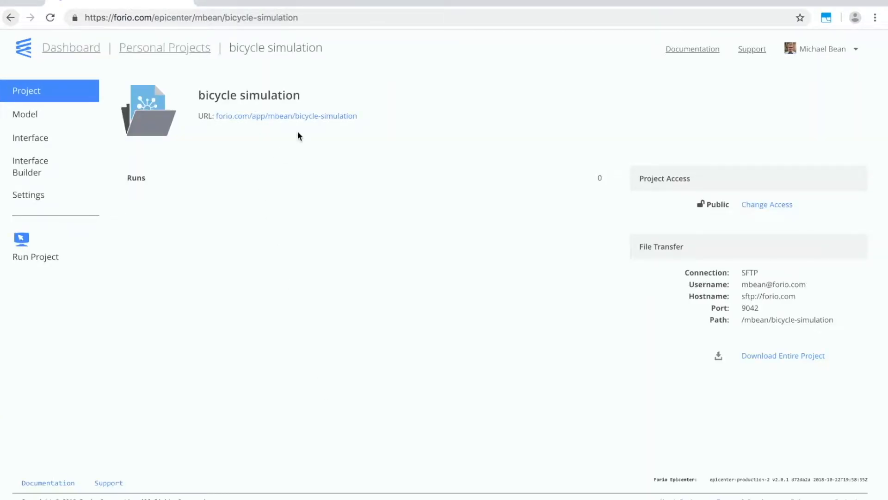
Step: Check the new project's public URL page and look through its Model and Interface file areas
{"action": "left_click", "coordinate": [301, 119]}
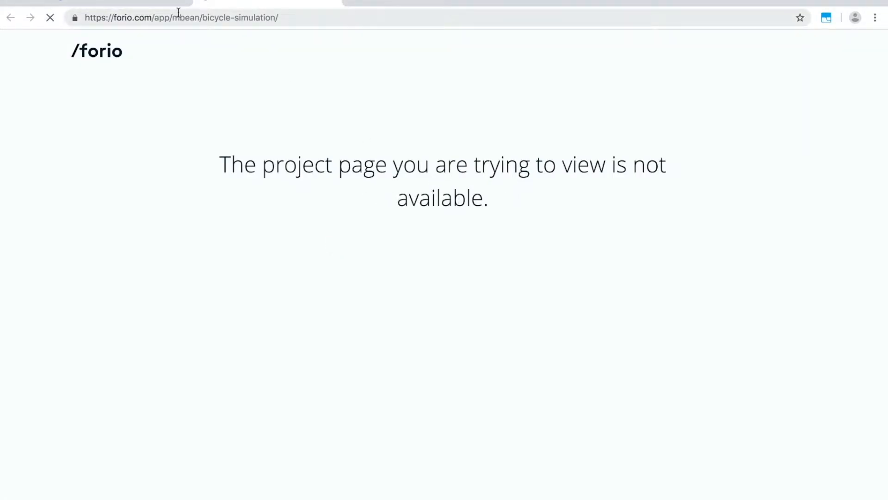
{"action": "left_click", "coordinate": [332, 2]}
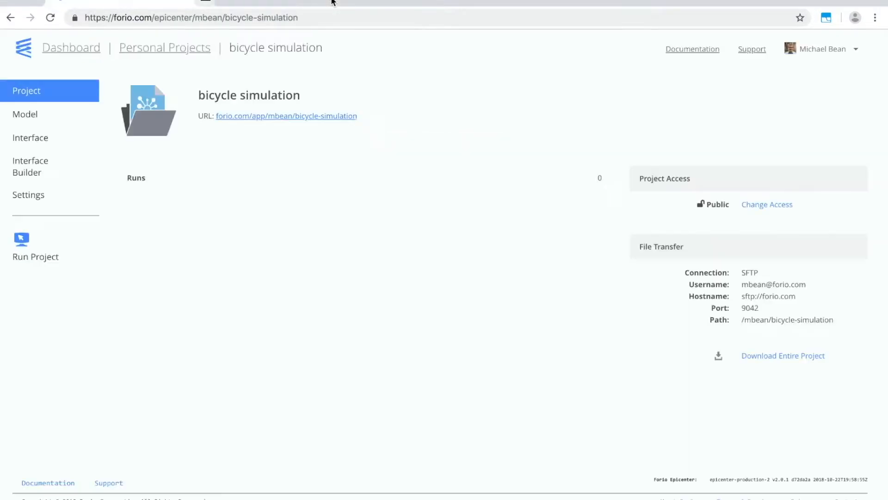
{"action": "left_click", "coordinate": [26, 118]}
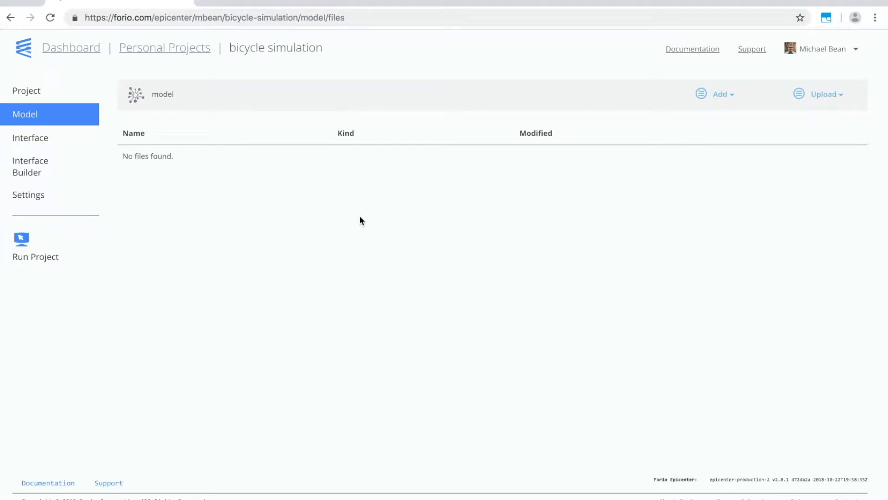
{"action": "left_click", "coordinate": [29, 138]}
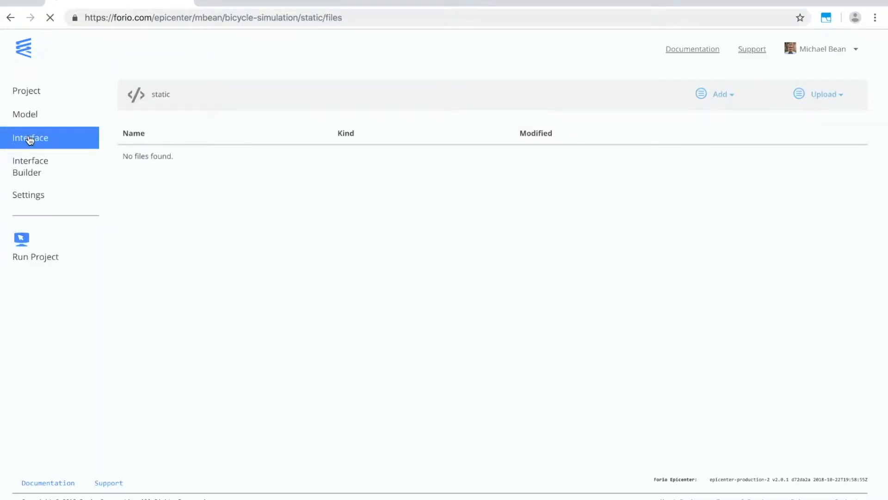
{"action": "left_click", "coordinate": [33, 119]}
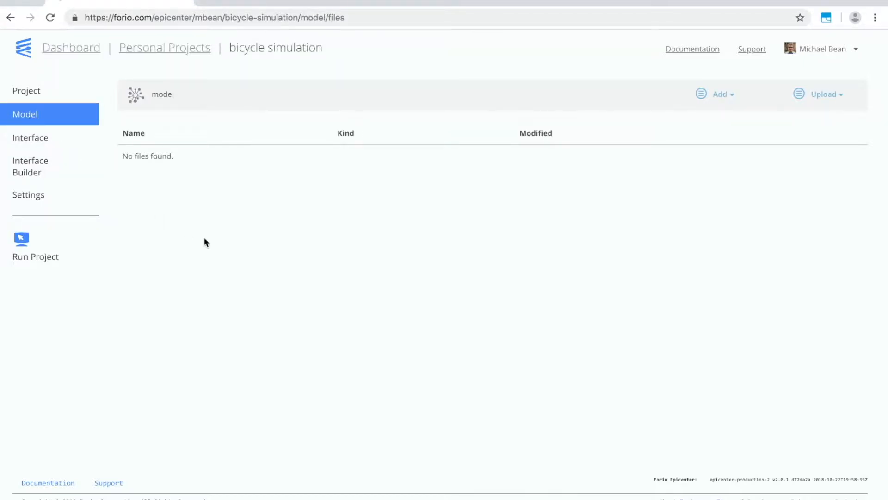
Step: Switch to the blank Excel workbook and enter the label "Bike Sales" in A2 with 1000 in B2
{"action": "key", "text": "super+Tab"}
{"action": "key", "text": "super+Tab"}
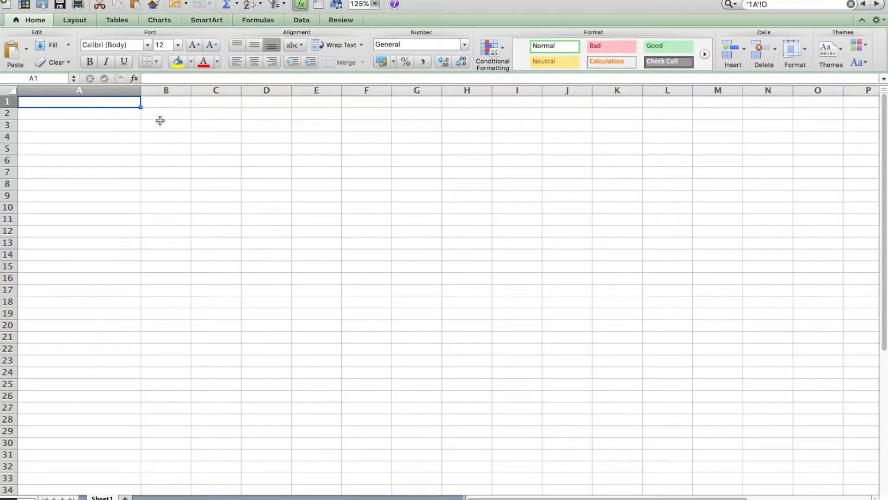
{"action": "left_click", "coordinate": [122, 117]}
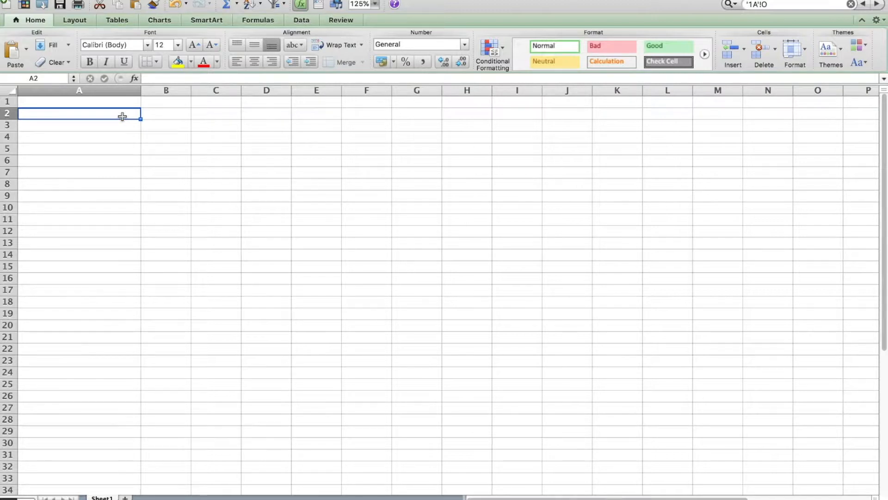
{"action": "type", "text": "Bike Sales"}
{"action": "key", "text": "Tab"}
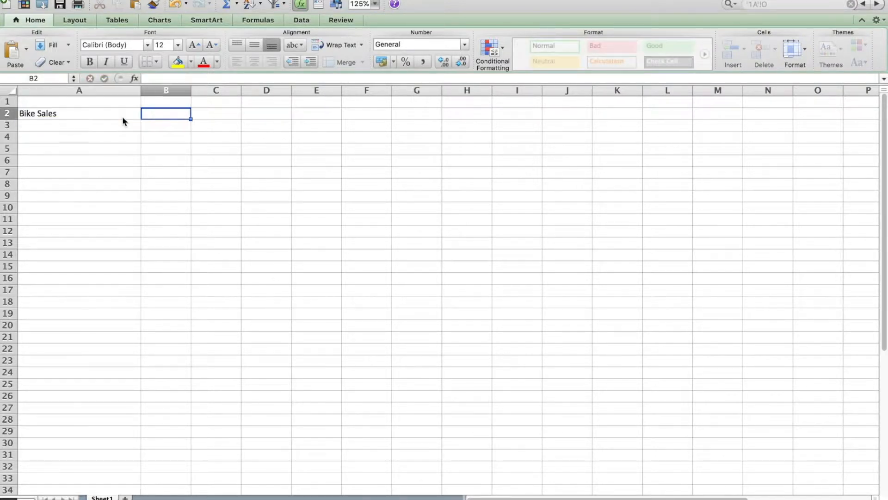
{"action": "type", "text": "1000"}
{"action": "key", "text": "Tab"}
Step: Enter the years 2020 in B1 and 2021 in C1, and extend the series through 2030 in L1
{"action": "key", "text": "Up"}
{"action": "key", "text": "Left"}
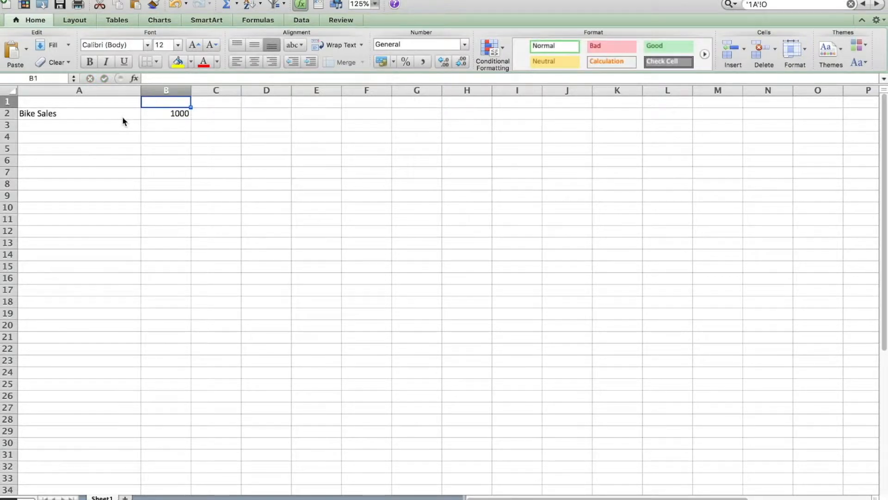
{"action": "type", "text": "2020"}
{"action": "key", "text": "Tab"}
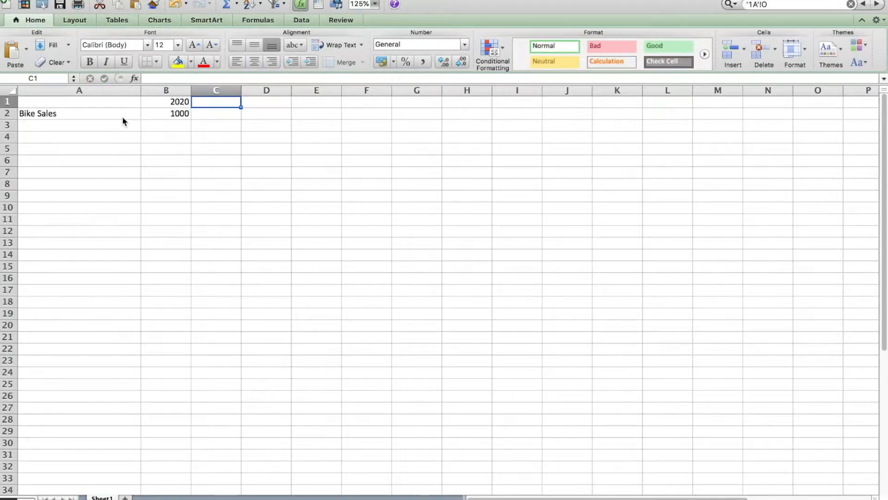
{"action": "type", "text": "2021"}
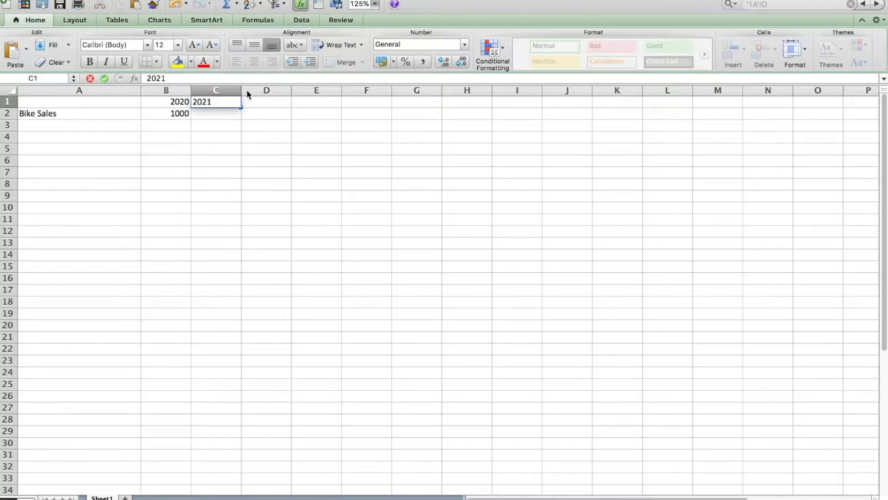
{"action": "left_click", "coordinate": [217, 172]}
{"action": "left_click_drag", "start_coordinate": [178, 101], "coordinate": [665, 105]}
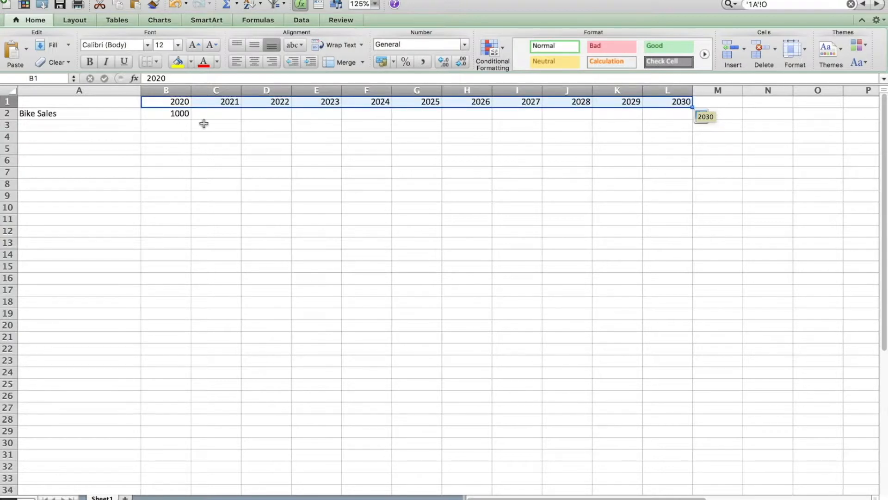
Step: Enter the growth formula =B2*1.05 in C2 and fill it across the Bike Sales row to L2
{"action": "left_click", "coordinate": [217, 115]}
{"action": "type", "text": "="}
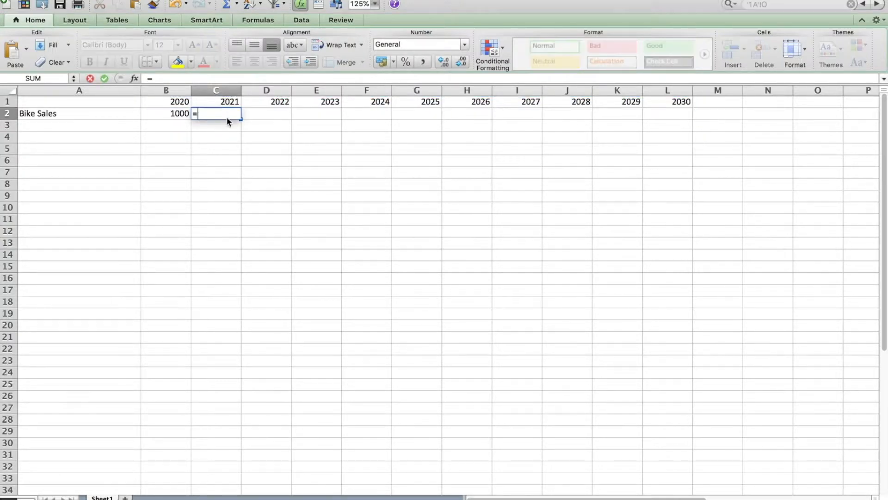
{"action": "type", "text": "B2*1.05"}
{"action": "key", "text": "Return"}
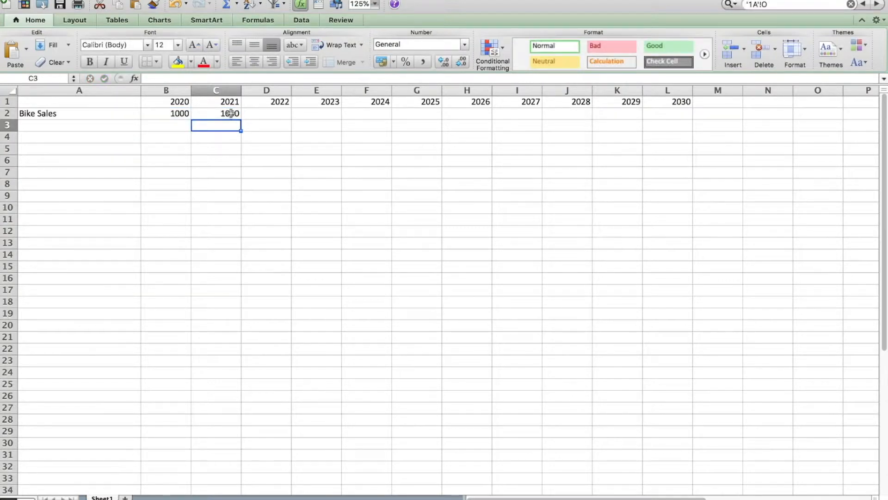
{"action": "left_click", "coordinate": [231, 113]}
{"action": "left_click_drag", "start_coordinate": [241, 119], "coordinate": [688, 112]}
Step: Add the label "Price" in A3 with a 2020 value of 500 in B3
{"action": "left_click", "coordinate": [76, 127]}
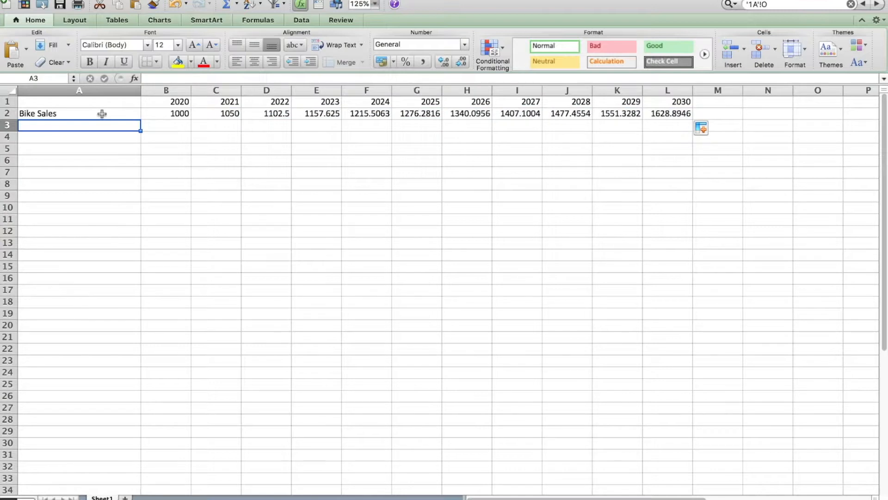
{"action": "type", "text": "Price"}
{"action": "key", "text": "Tab"}
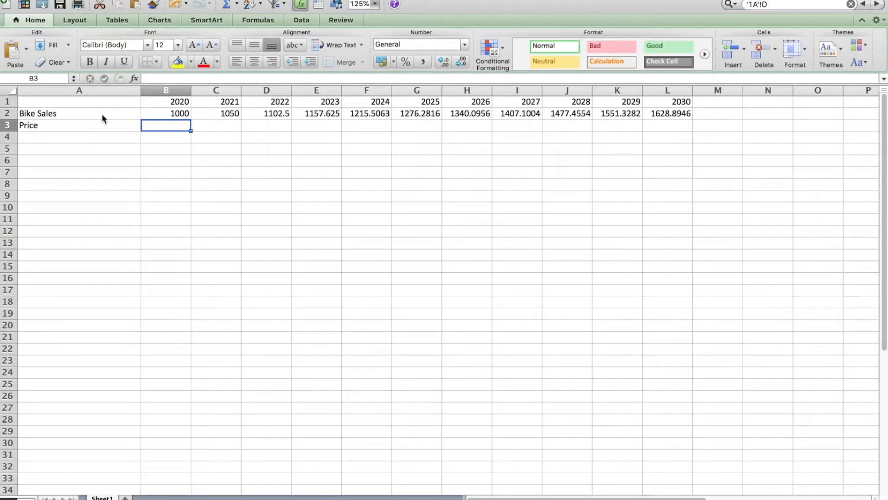
{"action": "type", "text": "500"}
{"action": "key", "text": "Tab"}
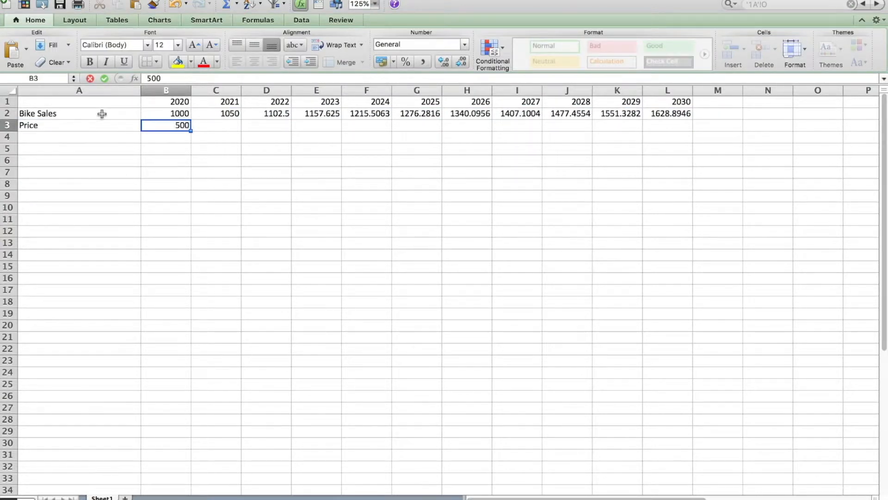
Step: Enter =B3 in C3 and fill it across the Price row to L3
{"action": "type", "text": "="}
{"action": "key", "text": "Left"}
{"action": "key", "text": "Return"}
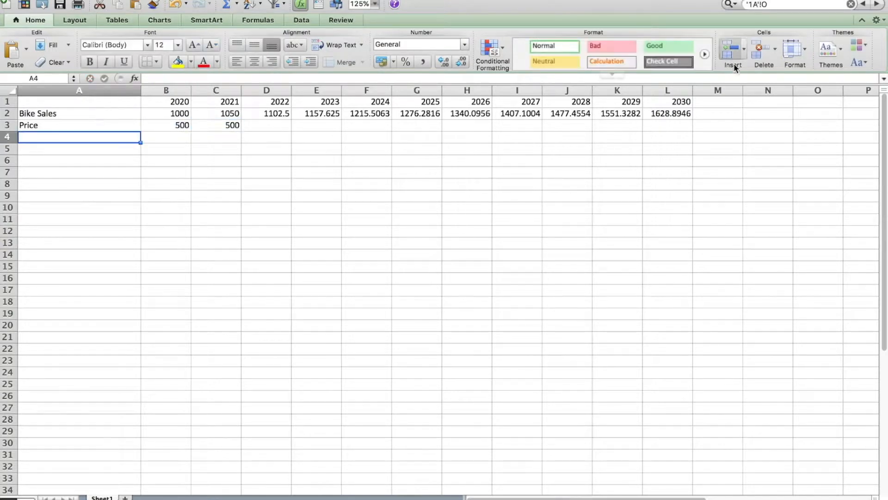
{"action": "left_click", "coordinate": [233, 126]}
{"action": "left_click_drag", "start_coordinate": [240, 131], "coordinate": [697, 128]}
Step: Add a "Revenue" row in A4 with the formula =B2*B3 in B4, filled across to L4
{"action": "left_click", "coordinate": [83, 138]}
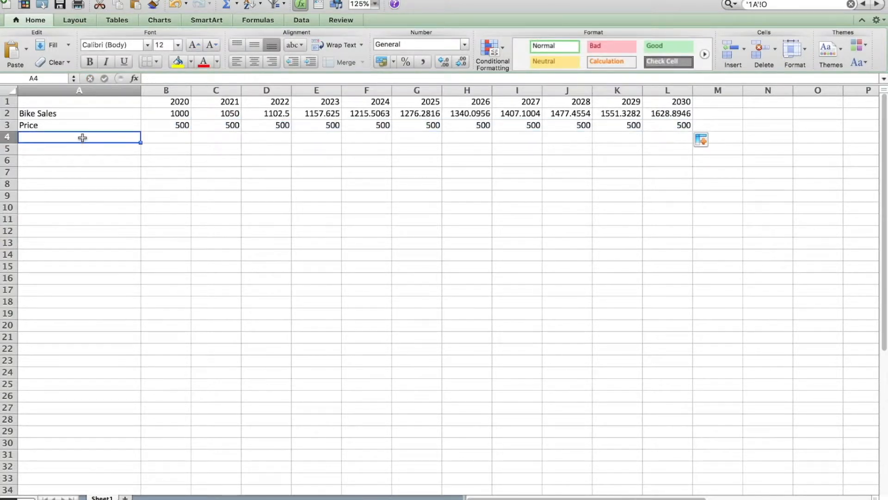
{"action": "type", "text": "Revenue"}
{"action": "key", "text": "Tab"}
{"action": "type", "text": "="}
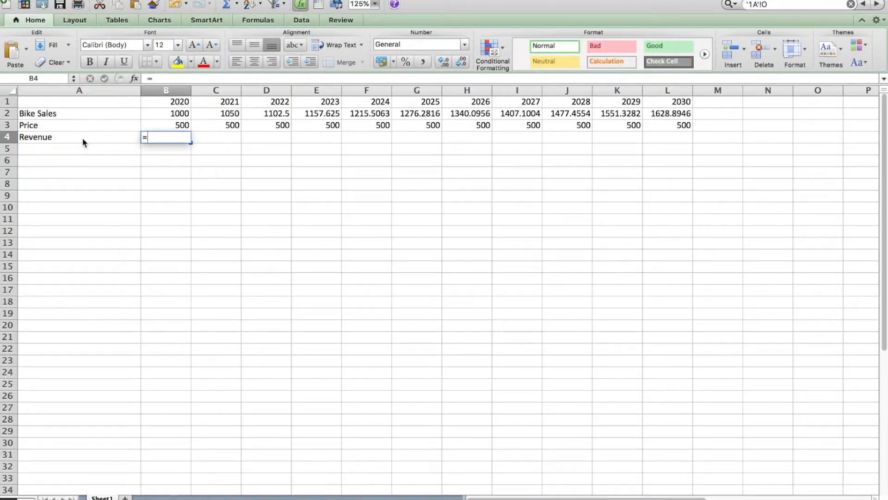
{"action": "type", "text": "B2*B3"}
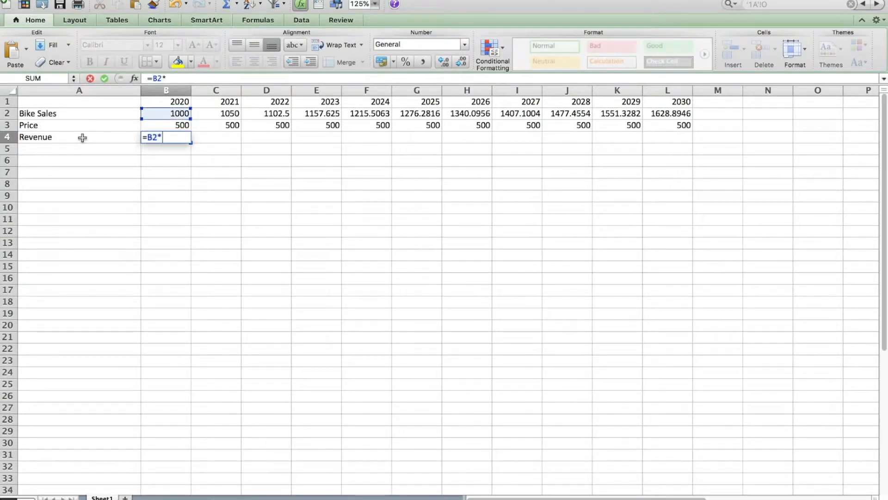
{"action": "key", "text": "Return"}
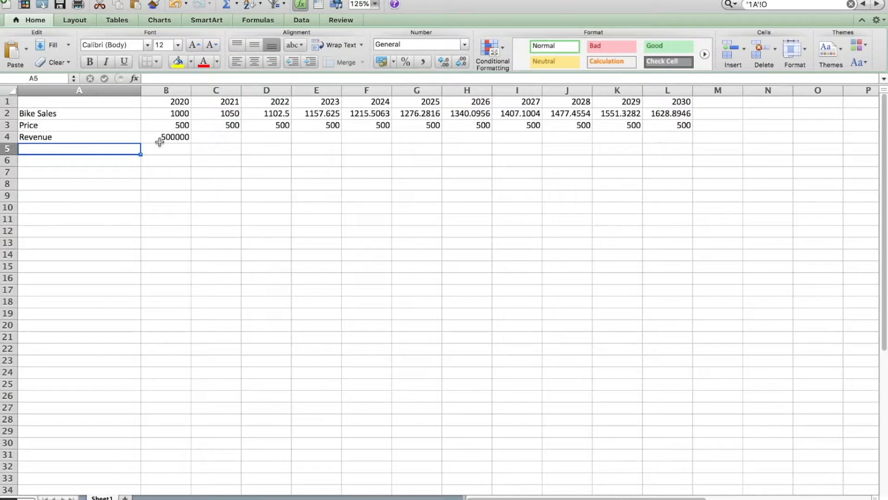
{"action": "left_click", "coordinate": [179, 138]}
{"action": "left_click_drag", "start_coordinate": [190, 144], "coordinate": [673, 152]}
Step: Add a "Variable Costs" row in A6 with the formula =250*B2 in B6, filled across to L6
{"action": "left_click", "coordinate": [98, 157]}
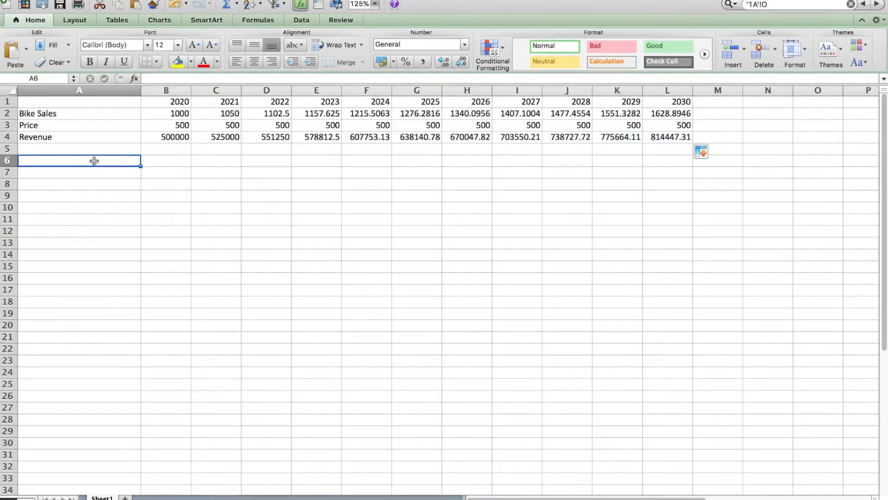
{"action": "type", "text": "Variable Costs"}
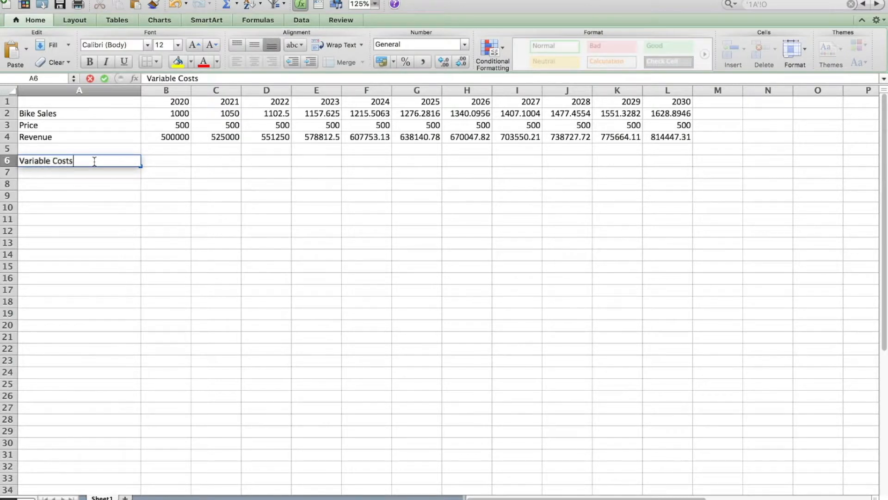
{"action": "key", "text": "Tab"}
{"action": "type", "text": "25"}
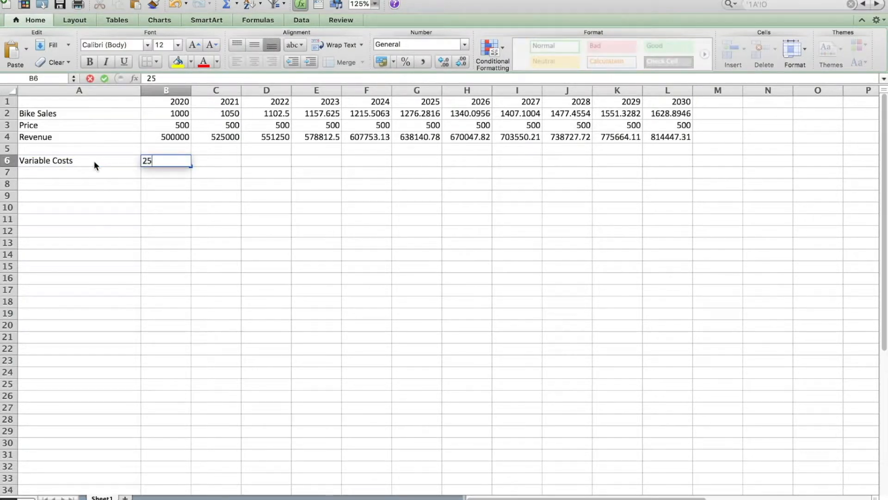
{"action": "key", "text": "BackSpace"}
{"action": "key", "text": "BackSpace"}
{"action": "type", "text": "=250*"}
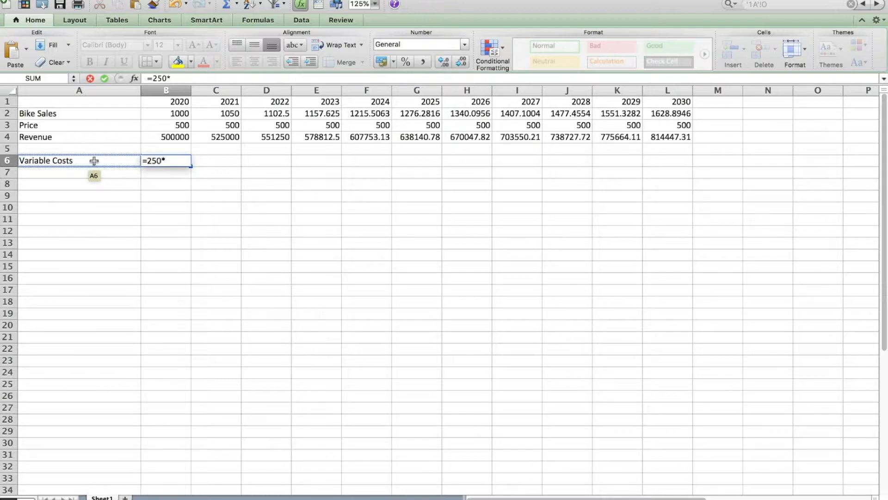
{"action": "left_click", "coordinate": [150, 114]}
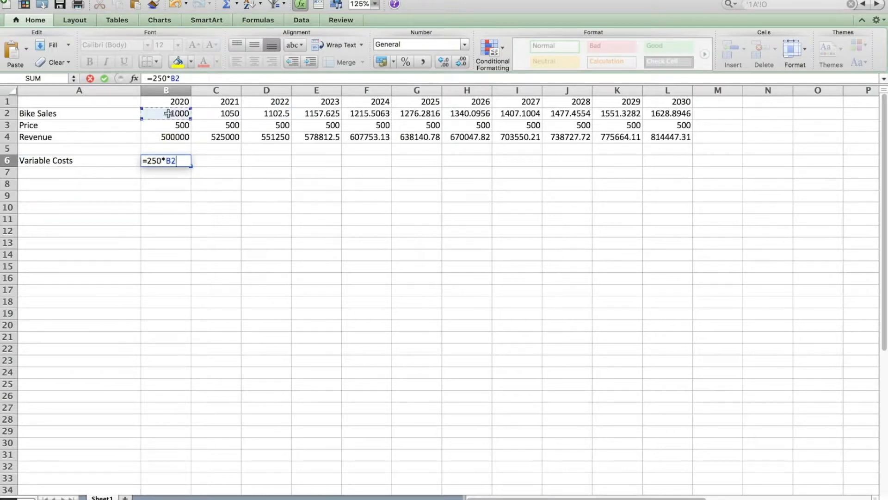
{"action": "key", "text": "Return"}
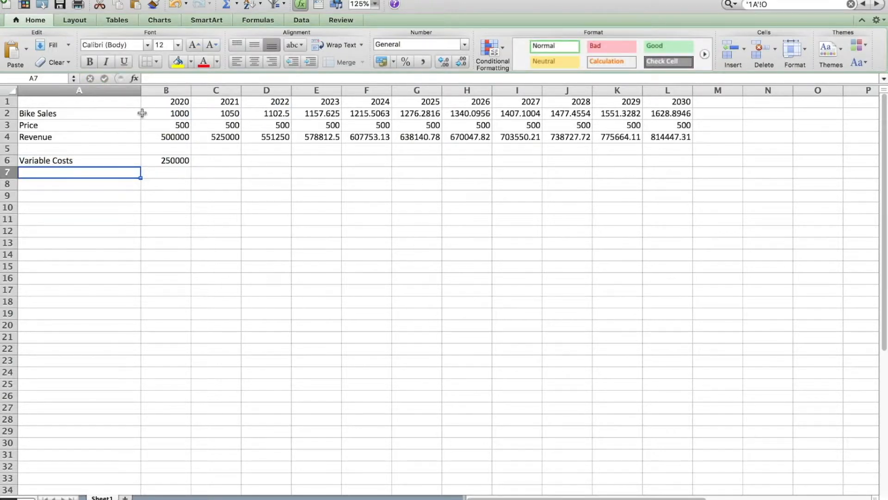
{"action": "left_click", "coordinate": [175, 162]}
{"action": "left_click_drag", "start_coordinate": [191, 165], "coordinate": [692, 180]}
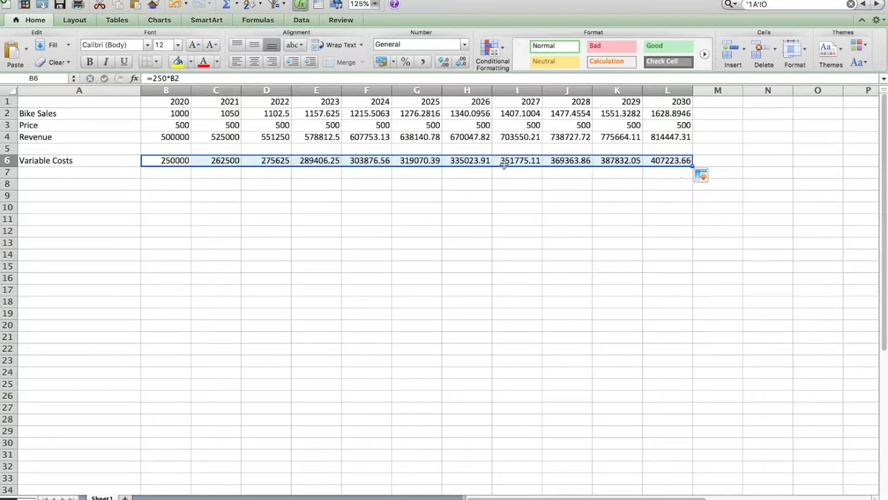
Step: Add the label "Fixed Costs" in A7 with a 2020 value of 200000 in B7
{"action": "left_click", "coordinate": [113, 170]}
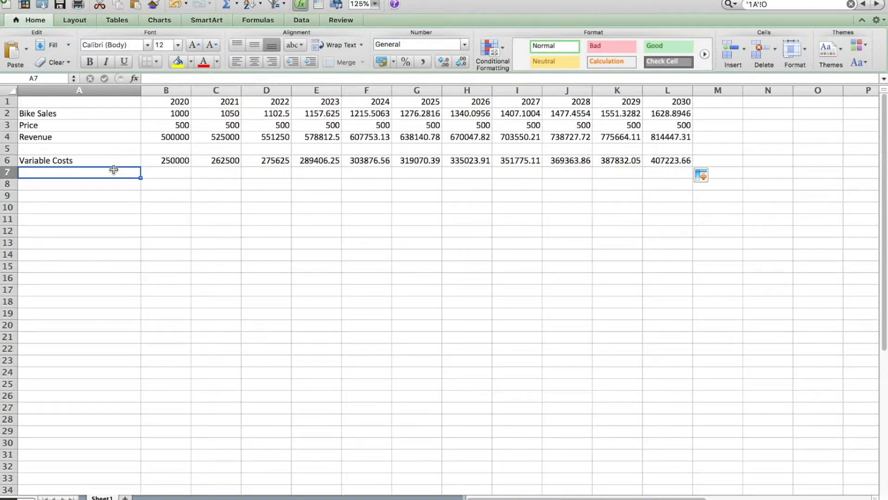
{"action": "type", "text": "Fixed Costs"}
{"action": "key", "text": "Tab"}
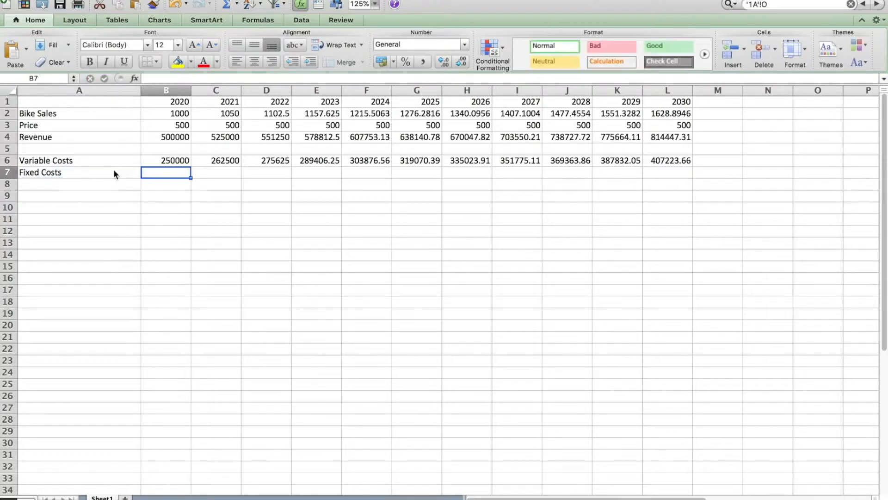
{"action": "type", "text": "2"}
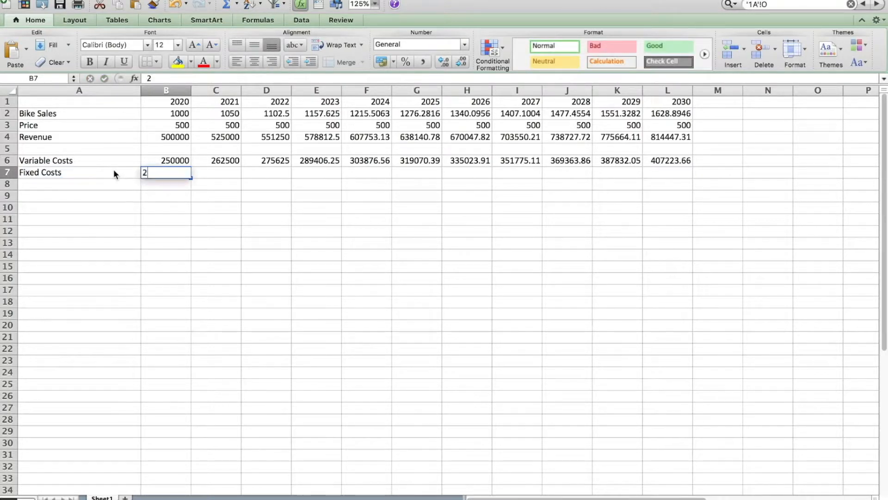
{"action": "type", "text": "00000"}
{"action": "key", "text": "Return"}
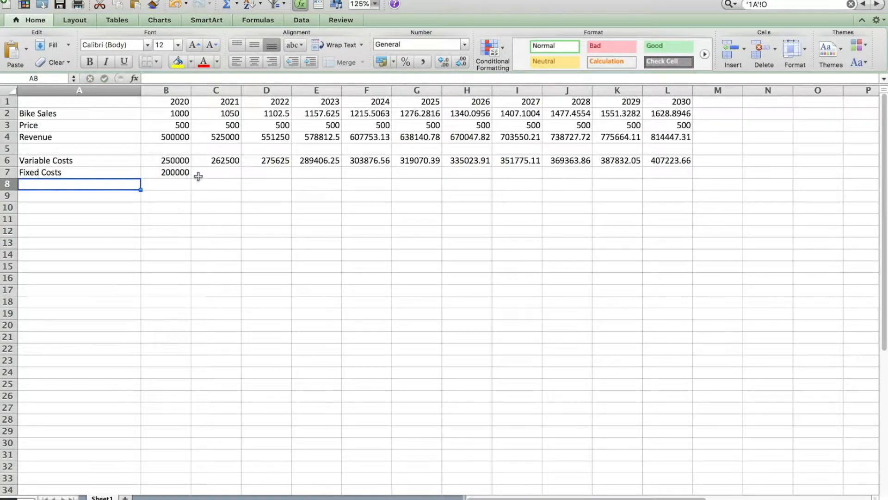
Step: Enter =B7 in C7 and fill it across the Fixed Costs row to L7
{"action": "left_click", "coordinate": [206, 175]}
{"action": "type", "text": "="}
{"action": "key", "text": "Left"}
{"action": "key", "text": "Return"}
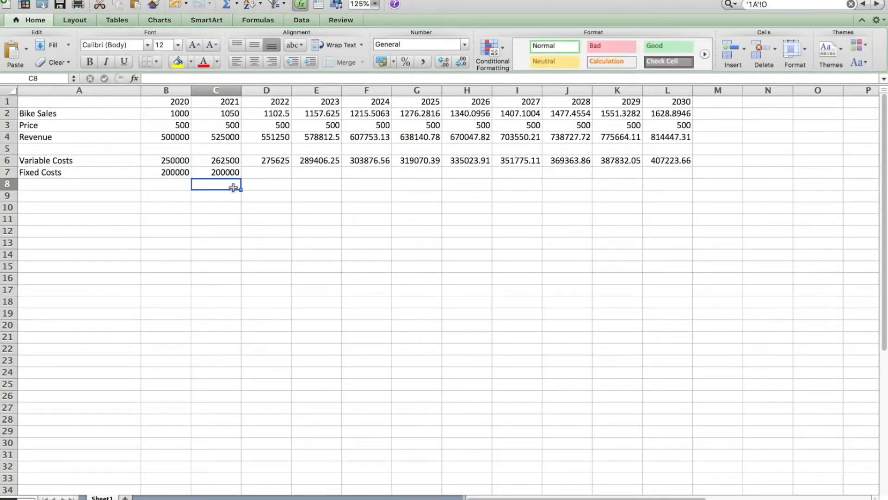
{"action": "left_click", "coordinate": [235, 175]}
{"action": "left_click_drag", "start_coordinate": [242, 177], "coordinate": [680, 185]}
Step: Add a "Total Costs" row in A8 with the formula =B6+B7 in B8, filled across to L8
{"action": "left_click", "coordinate": [94, 184]}
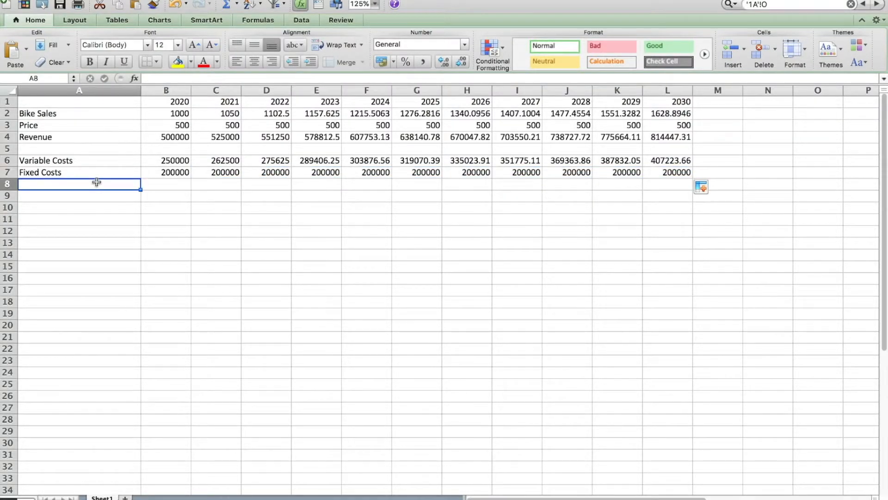
{"action": "type", "text": "Total Costs"}
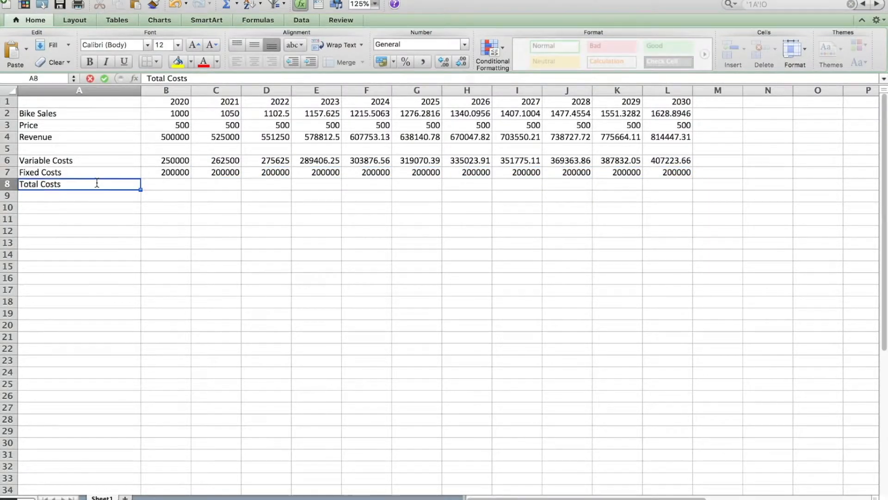
{"action": "key", "text": "Tab"}
{"action": "type", "text": "=B6"}
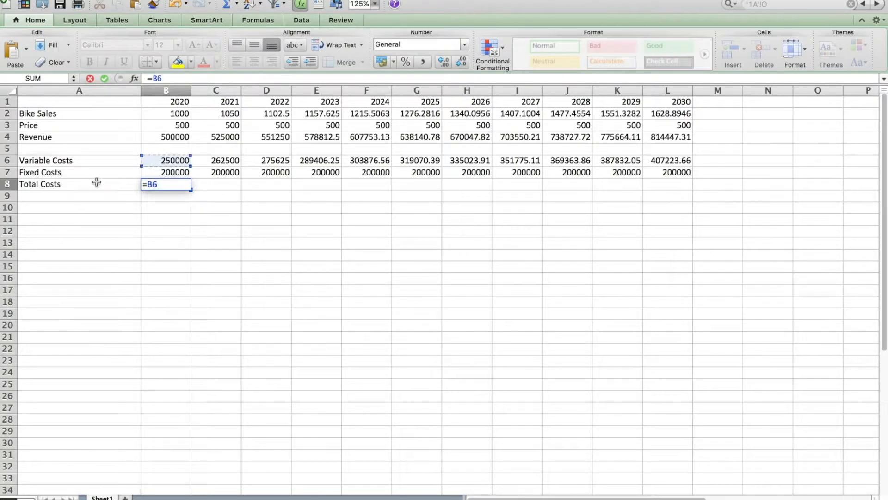
{"action": "type", "text": "+B7"}
{"action": "key", "text": "Return"}
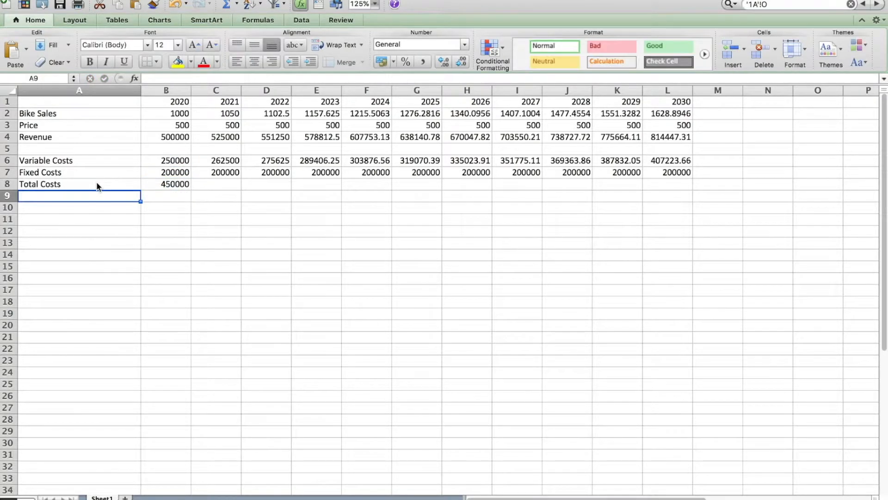
{"action": "left_click", "coordinate": [169, 184]}
{"action": "left_click_drag", "start_coordinate": [192, 190], "coordinate": [666, 192]}
Step: Add a "Profit" row in A10 with the formula =B4-B8 in B10, filled across to L10
{"action": "left_click", "coordinate": [88, 207]}
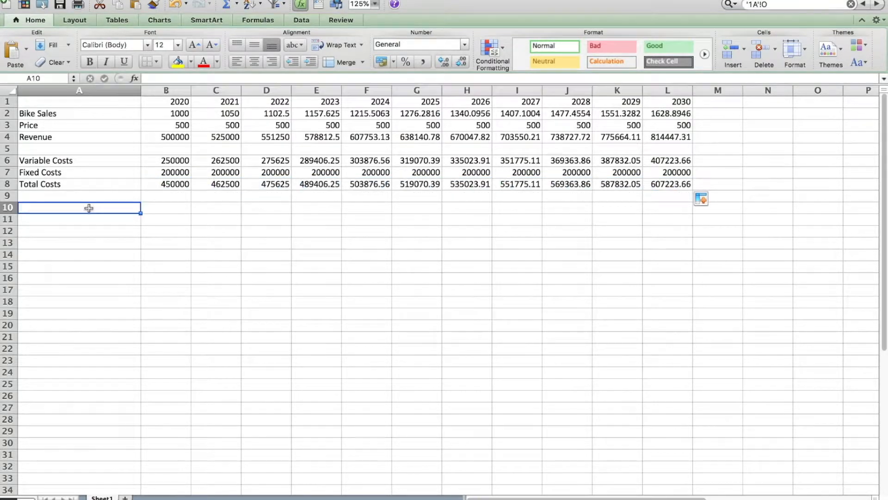
{"action": "type", "text": "Profit"}
{"action": "key", "text": "Tab"}
{"action": "type", "text": "="}
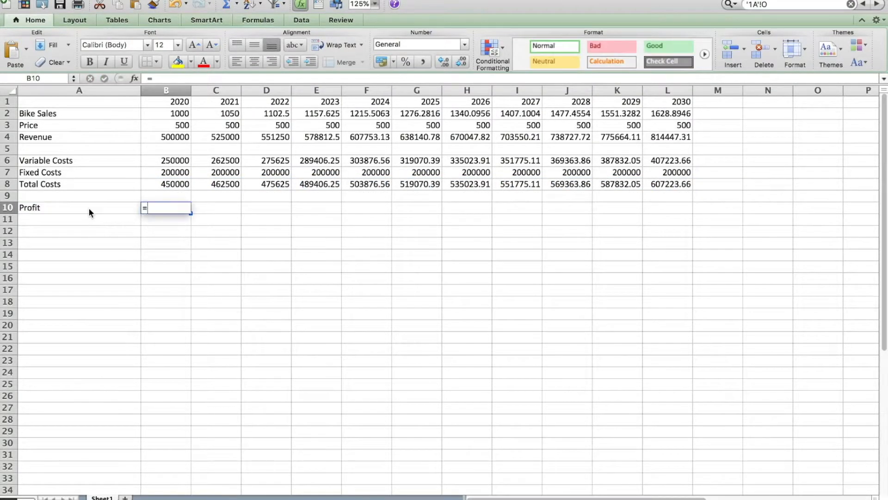
{"action": "left_click", "coordinate": [171, 137]}
{"action": "type", "text": "-"}
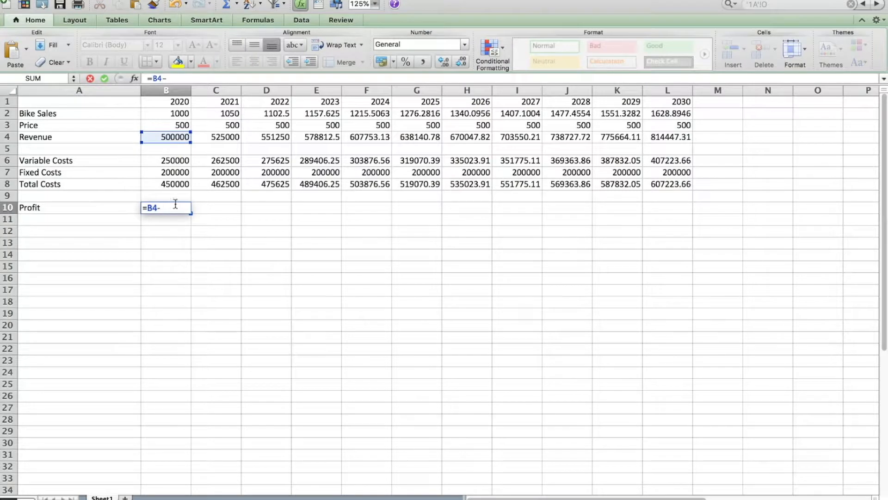
{"action": "left_click", "coordinate": [176, 185]}
{"action": "key", "text": "Return"}
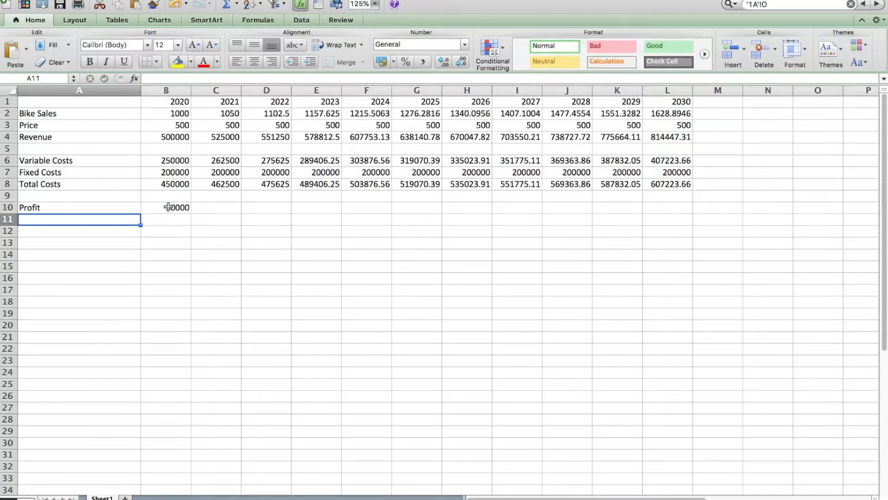
{"action": "left_click", "coordinate": [174, 208]}
{"action": "left_click_drag", "start_coordinate": [191, 213], "coordinate": [684, 205]}
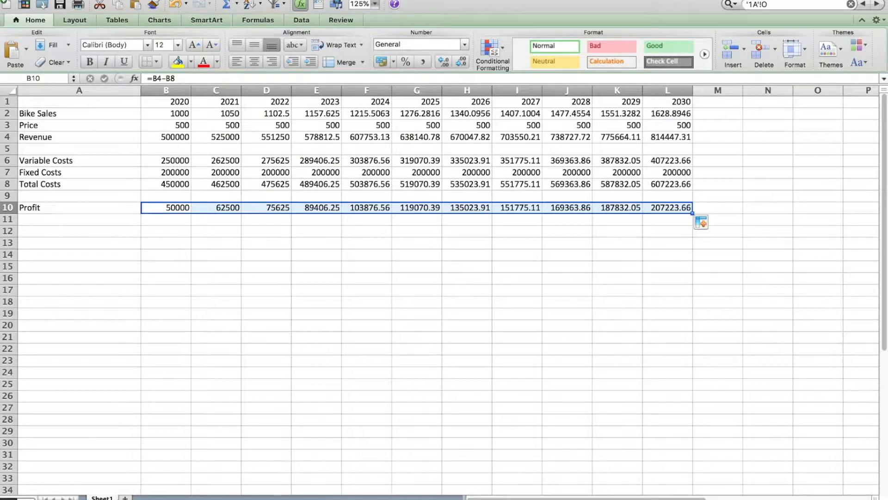
Step: Save the workbook to the Desktop as "model" in Excel Workbook (.xlsx) format
{"action": "left_click", "coordinate": [65, 1]}
{"action": "left_click", "coordinate": [86, 68]}
{"action": "left_click", "coordinate": [271, 109]}
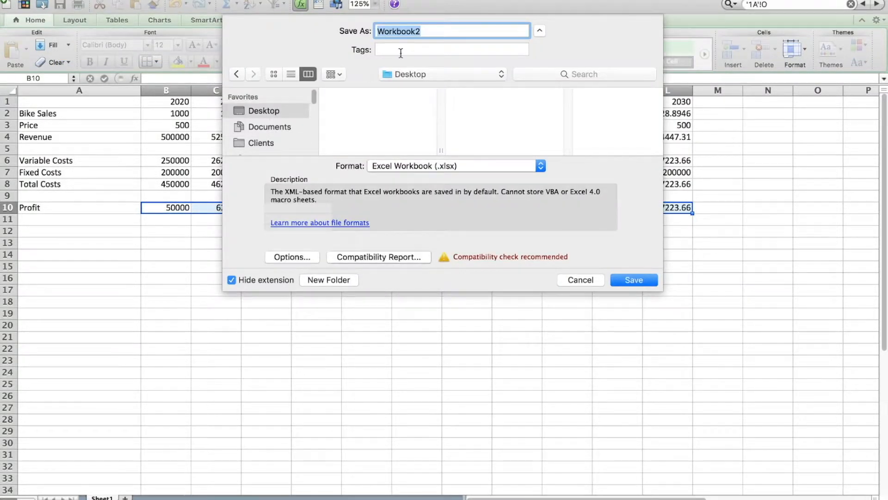
{"action": "type", "text": "model"}
{"action": "key", "text": "Return"}
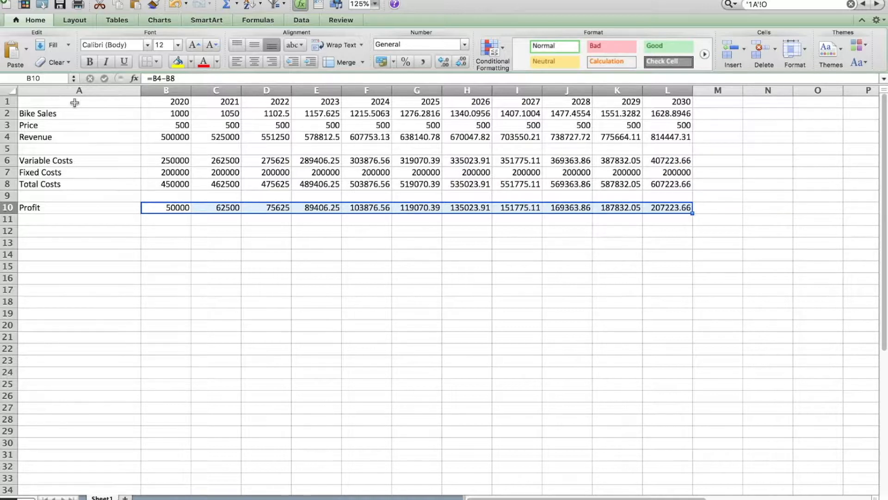
Step: Label the row of years "Time" in A1
{"action": "left_click", "coordinate": [76, 99]}
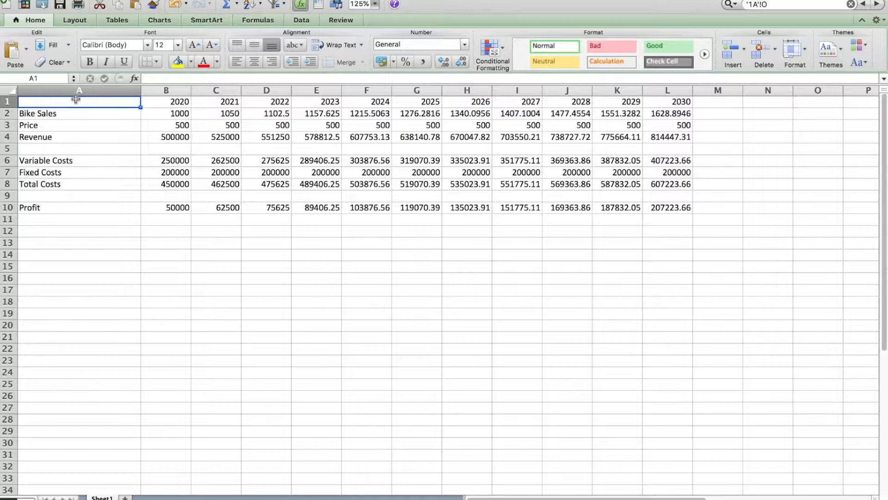
{"action": "type", "text": "Time"}
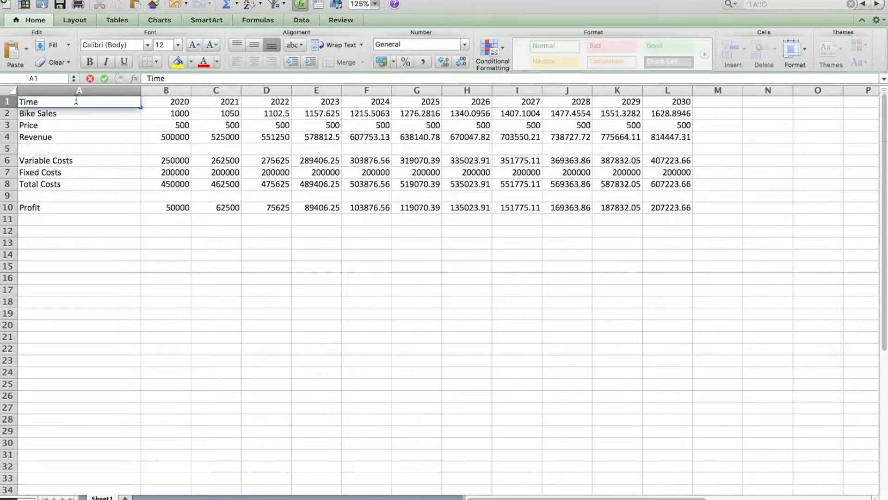
{"action": "key", "text": "Tab"}
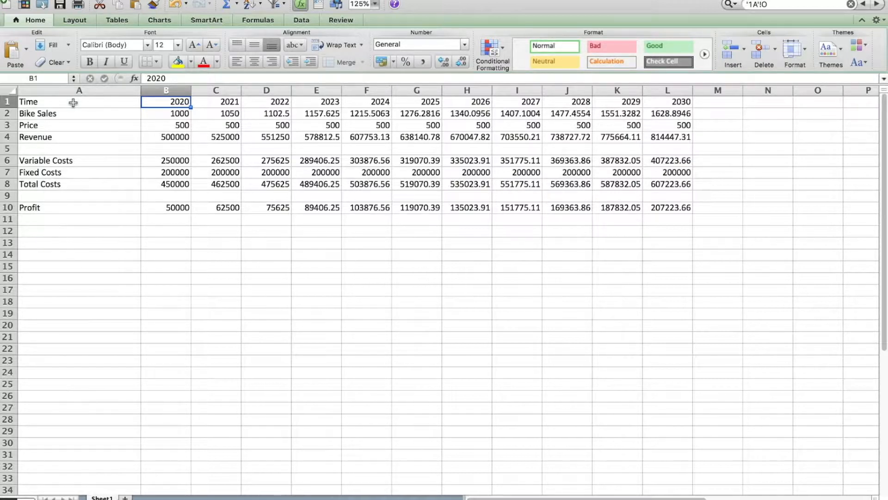
{"action": "left_click_drag", "start_coordinate": [154, 101], "coordinate": [666, 102]}
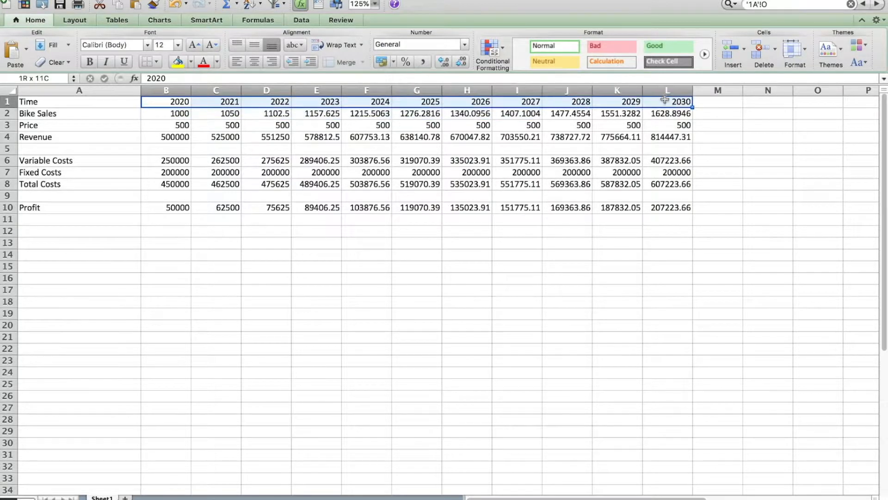
{"action": "left_click", "coordinate": [42, 102]}
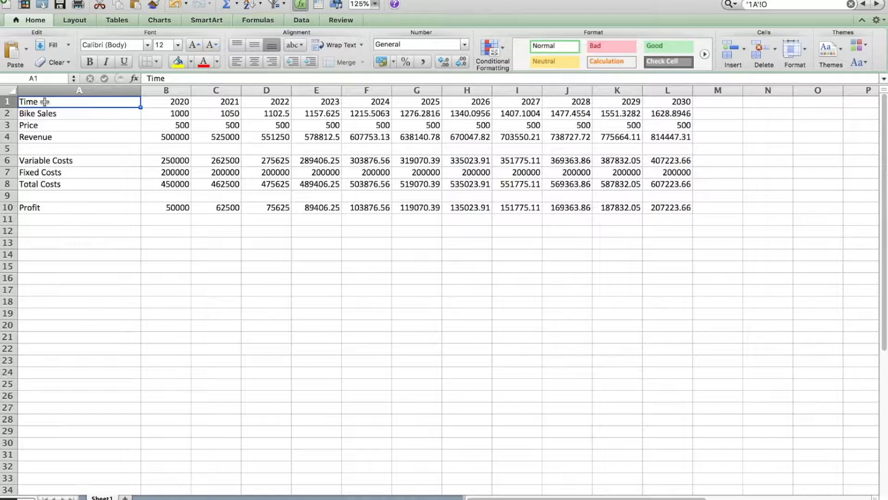
{"action": "double_click", "coordinate": [45, 102]}
{"action": "left_click", "coordinate": [53, 125]}
Step: Create named ranges for the whole table A1:L10, taking the names from the left column
{"action": "left_click_drag", "start_coordinate": [52, 104], "coordinate": [664, 209]}
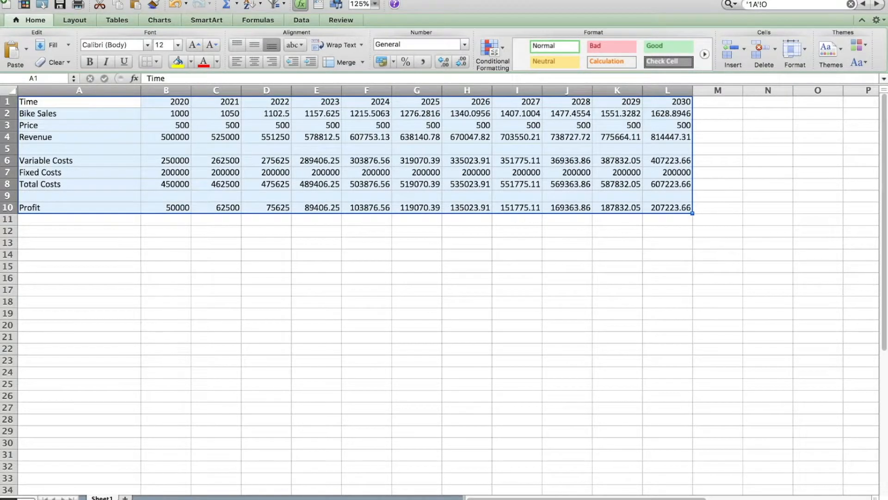
{"action": "left_click", "coordinate": [160, 0]}
{"action": "mouse_move", "coordinate": [188, 116]}
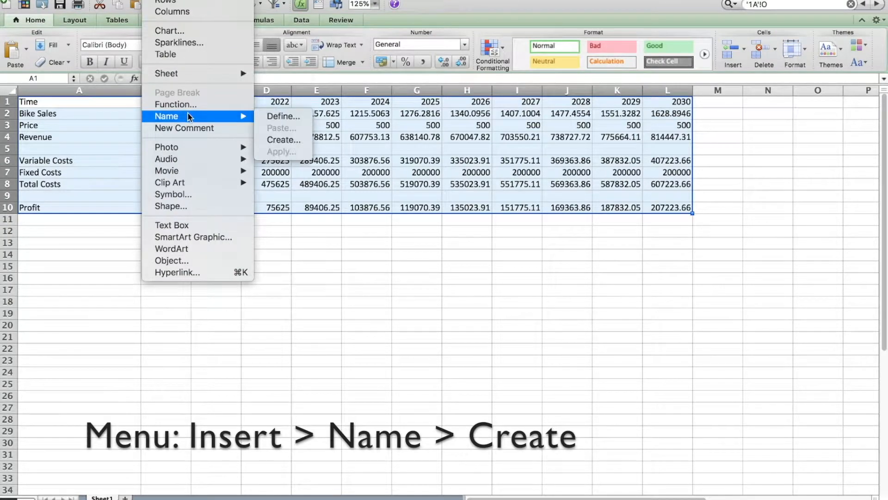
{"action": "left_click", "coordinate": [284, 140]}
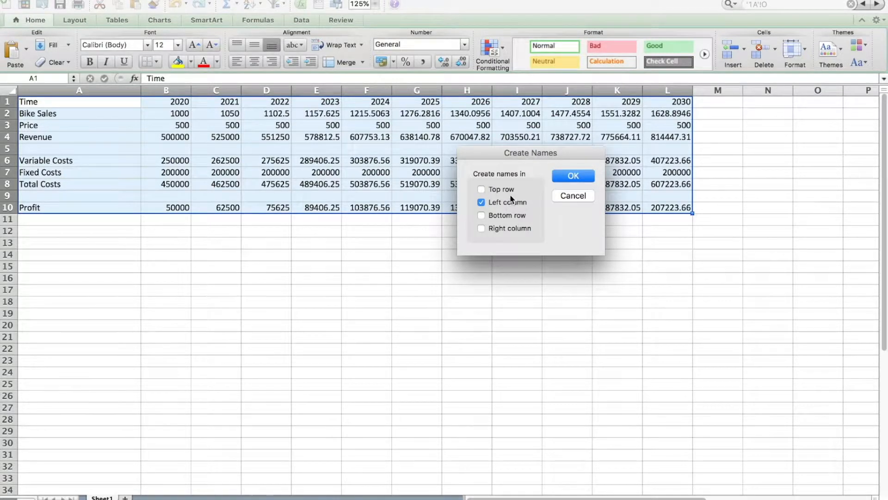
{"action": "left_click", "coordinate": [573, 178]}
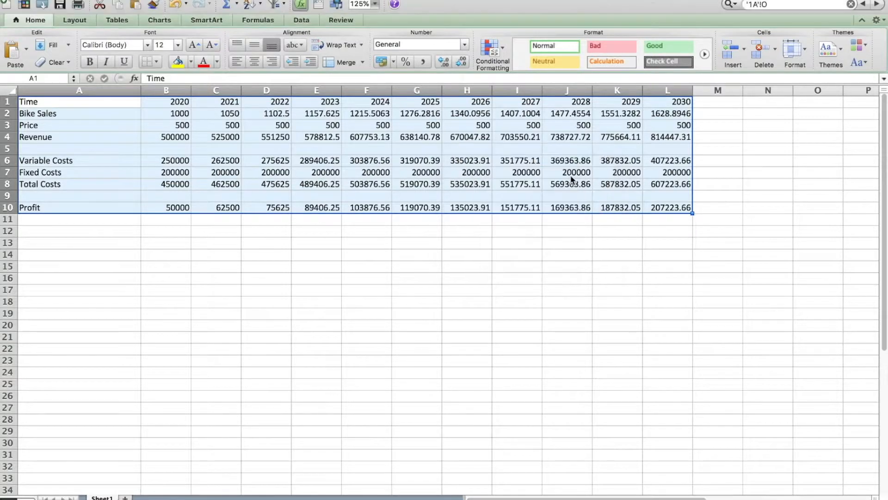
Step: Check the range names assigned to the Time values in B1:L1 and the Profit values in B10:L10
{"action": "left_click", "coordinate": [343, 160]}
{"action": "left_click_drag", "start_coordinate": [162, 102], "coordinate": [668, 102]}
{"action": "left_click", "coordinate": [37, 77]}
{"action": "left_click", "coordinate": [71, 125]}
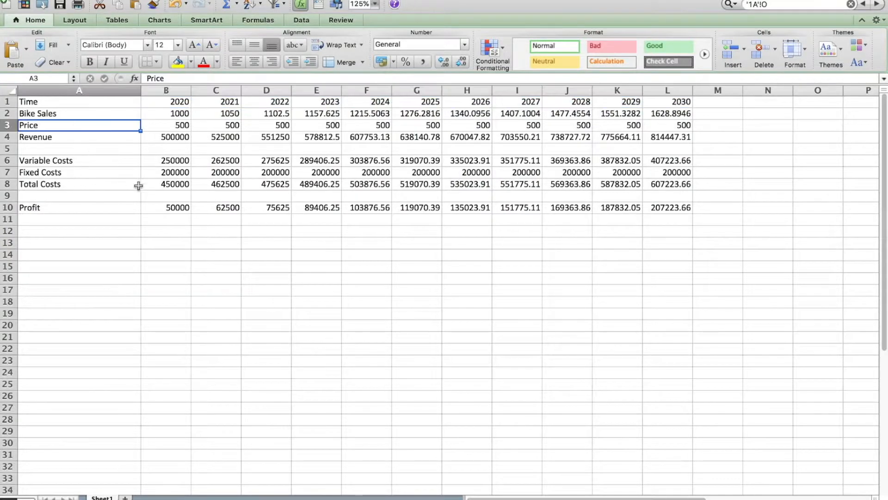
{"action": "left_click_drag", "start_coordinate": [162, 206], "coordinate": [667, 207]}
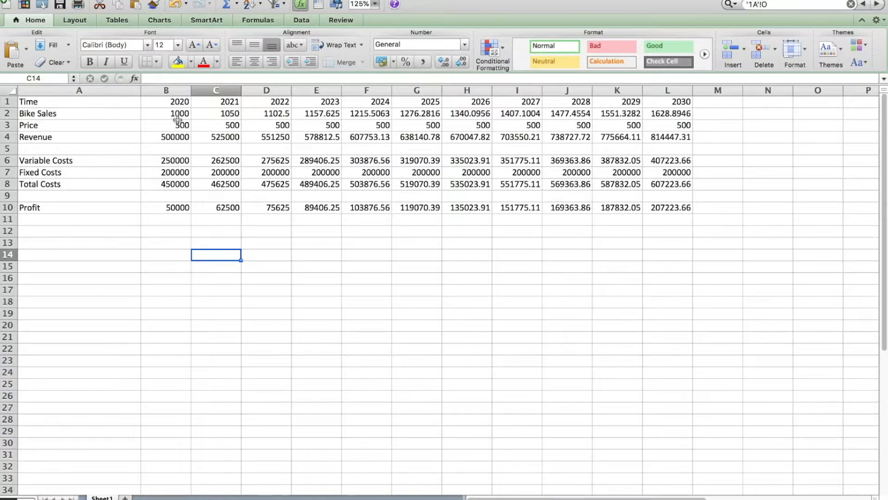
{"action": "left_click", "coordinate": [176, 100]}
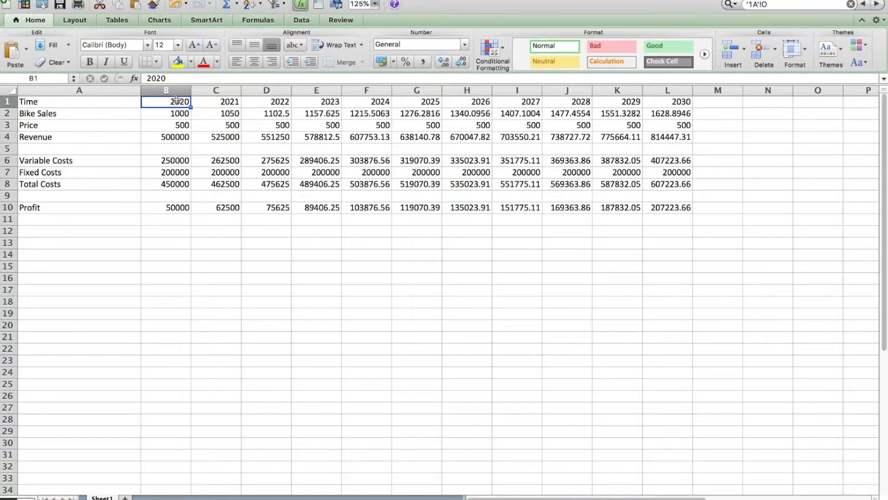
Step: Add a "Step" label in A12 below the Profit row and enter 2 beside it in B12
{"action": "left_click", "coordinate": [224, 101]}
{"action": "left_click", "coordinate": [261, 103]}
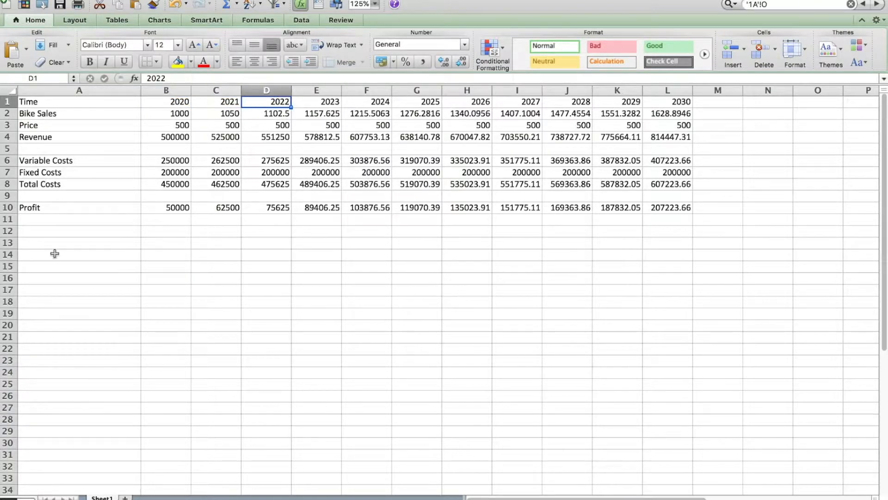
{"action": "left_click", "coordinate": [68, 231]}
{"action": "type", "text": "Step"}
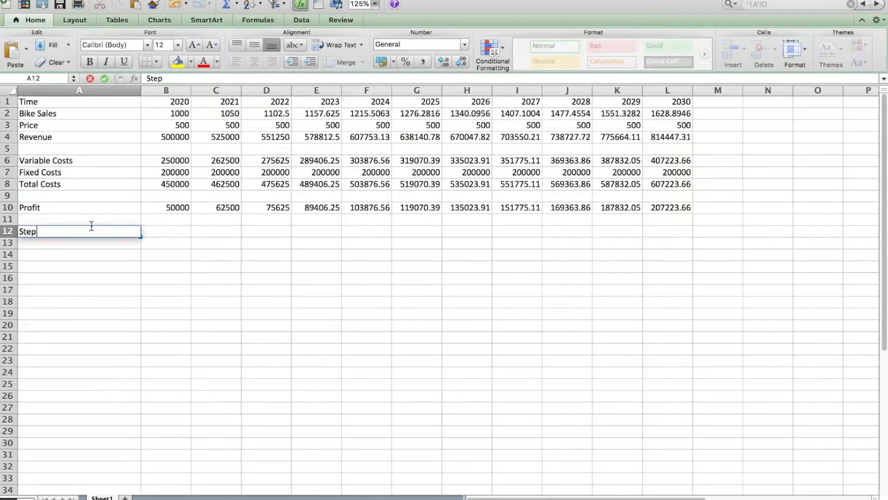
{"action": "key", "text": "Tab"}
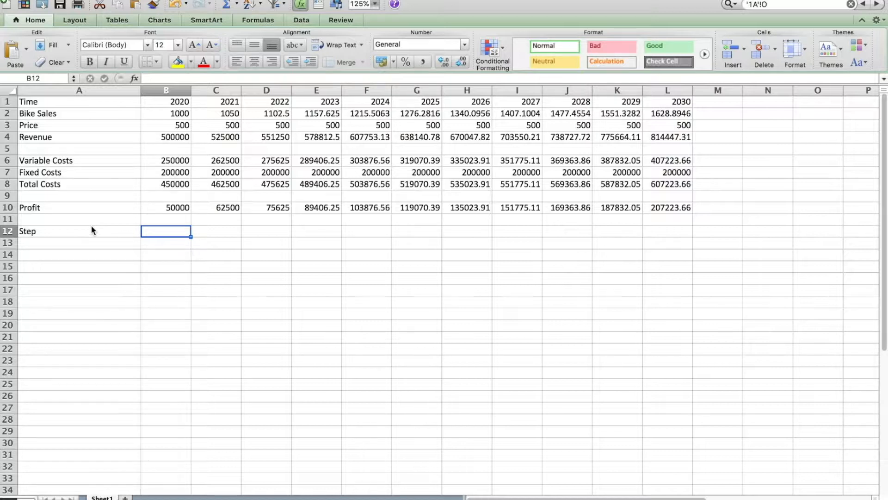
{"action": "type", "text": "2"}
{"action": "key", "text": "Return"}
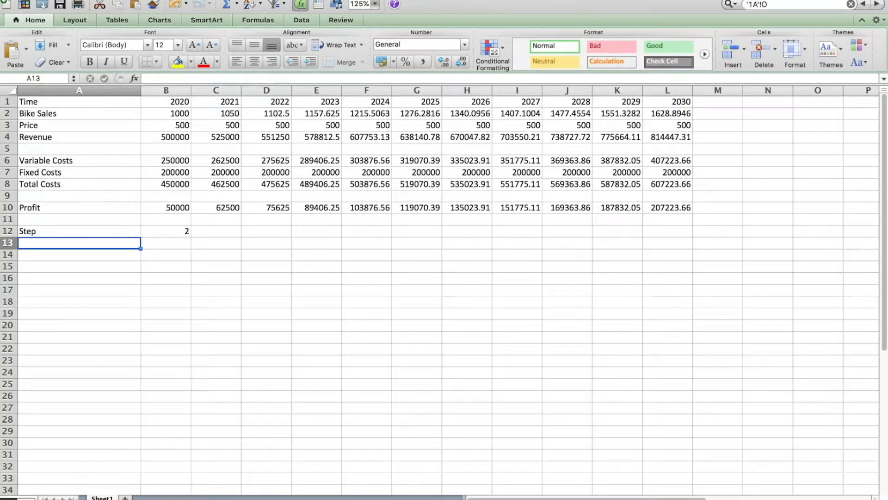
Step: Create a named range for the Step value from A12:B12, taking the name from the left column, and check the name on B12
{"action": "left_click", "coordinate": [178, 231]}
{"action": "left_click_drag", "start_coordinate": [178, 231], "coordinate": [115, 232]}
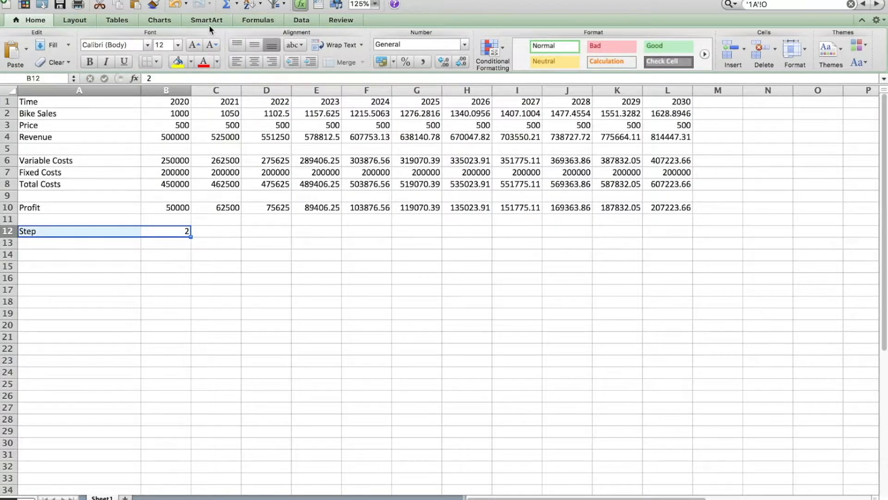
{"action": "left_click", "coordinate": [157, 1]}
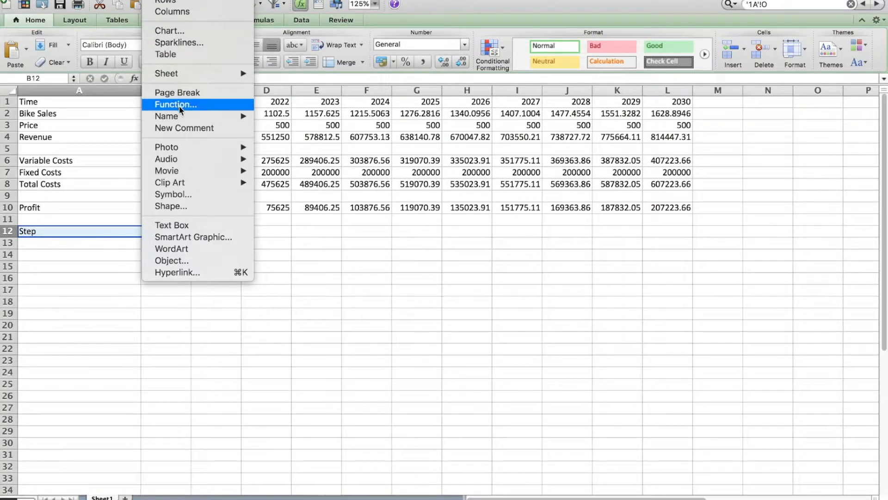
{"action": "mouse_move", "coordinate": [241, 116]}
{"action": "left_click", "coordinate": [283, 140]}
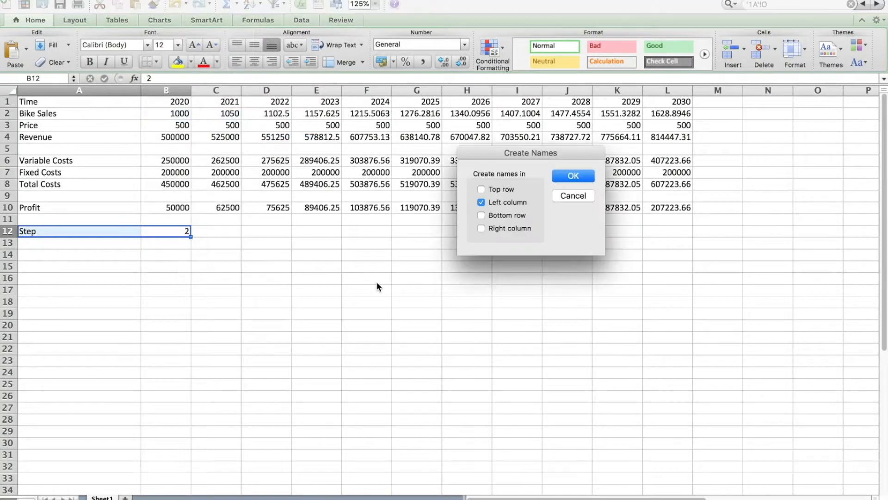
{"action": "left_click", "coordinate": [573, 176]}
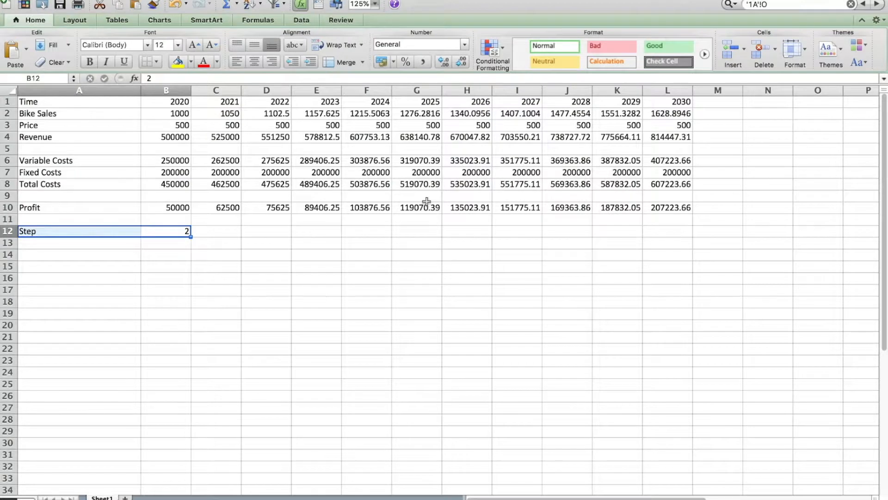
{"action": "left_click", "coordinate": [172, 234]}
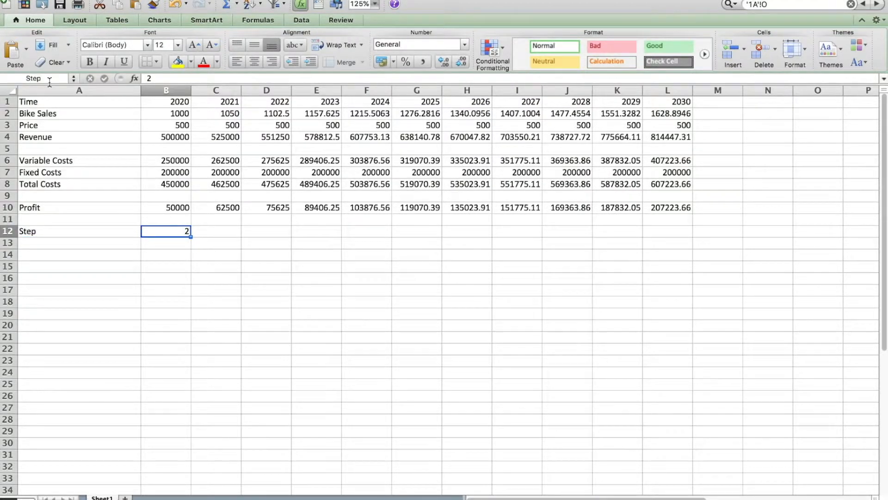
{"action": "left_click", "coordinate": [237, 254]}
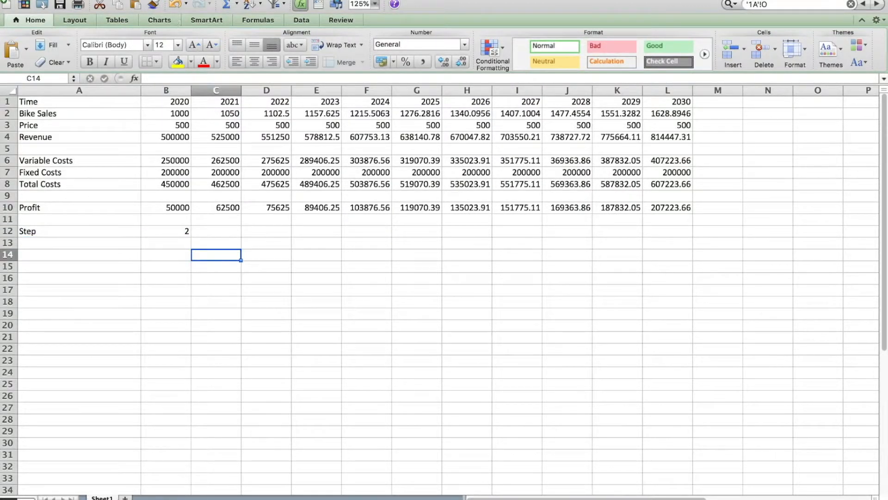
Step: Save the changes to the model workbook
{"action": "left_click", "coordinate": [71, 1]}
{"action": "left_click", "coordinate": [89, 69]}
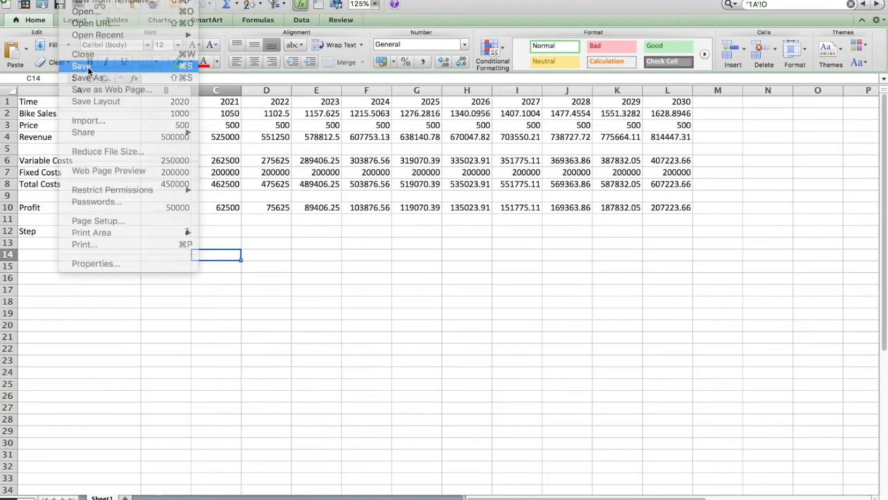
{"action": "left_click", "coordinate": [366, 283]}
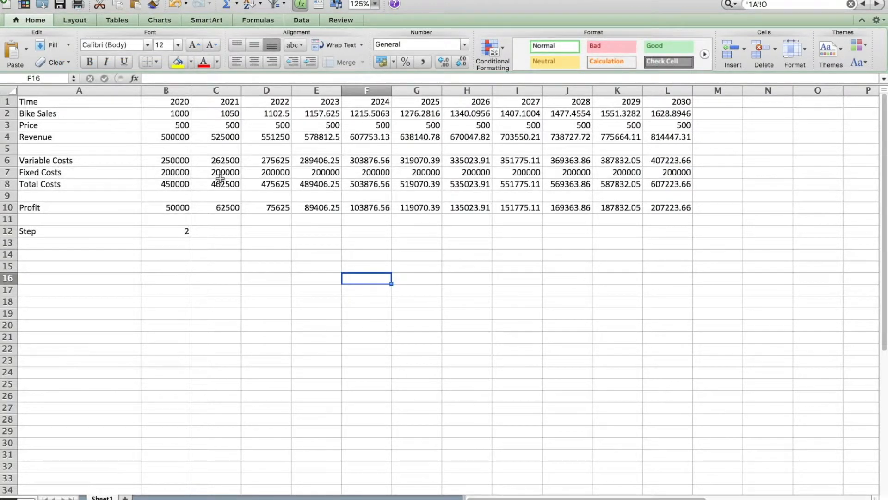
Step: Switch to the bicycle simulation project in the browser and upload model.xlsx from the Desktop into its Model files
{"action": "key", "text": "super+Tab"}
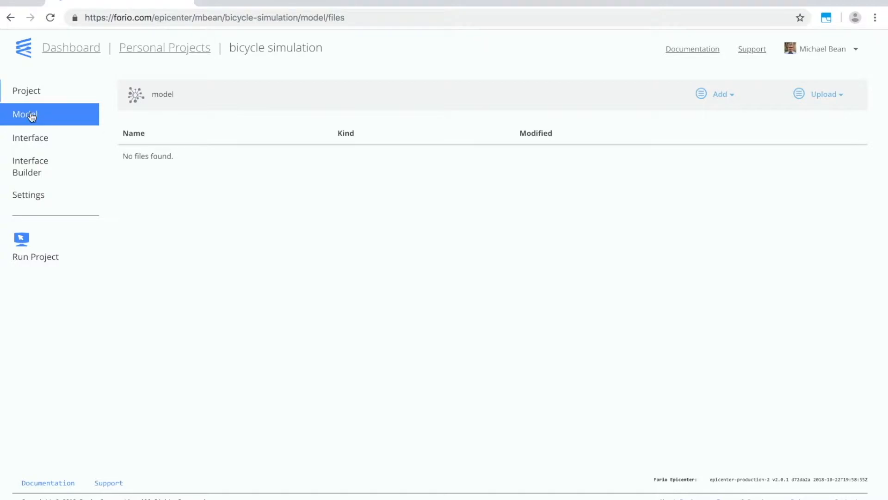
{"action": "key", "text": "super+Tab"}
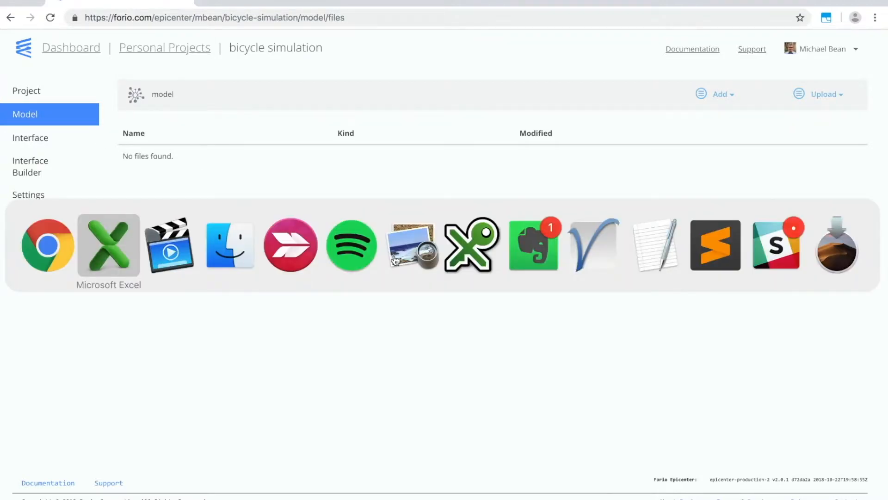
{"action": "left_click", "coordinate": [293, 245]}
{"action": "left_click_drag", "start_coordinate": [96, 55], "coordinate": [533, 92]}
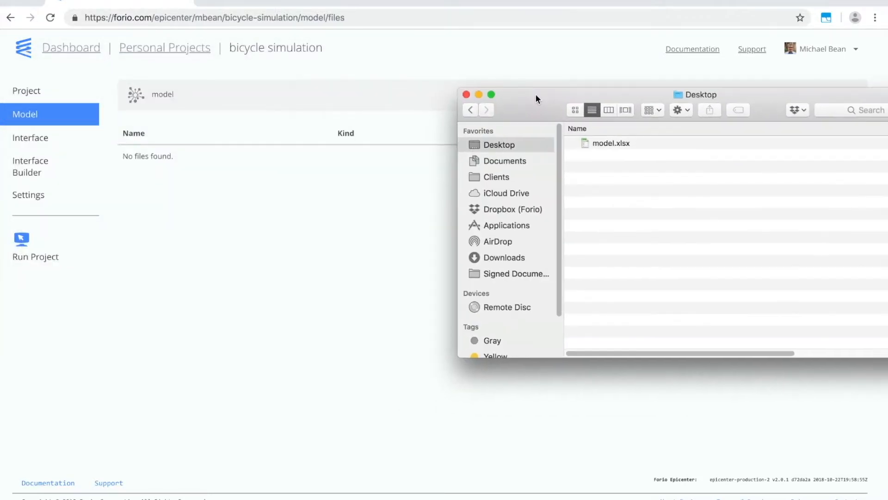
{"action": "left_click_drag", "start_coordinate": [591, 148], "coordinate": [344, 233]}
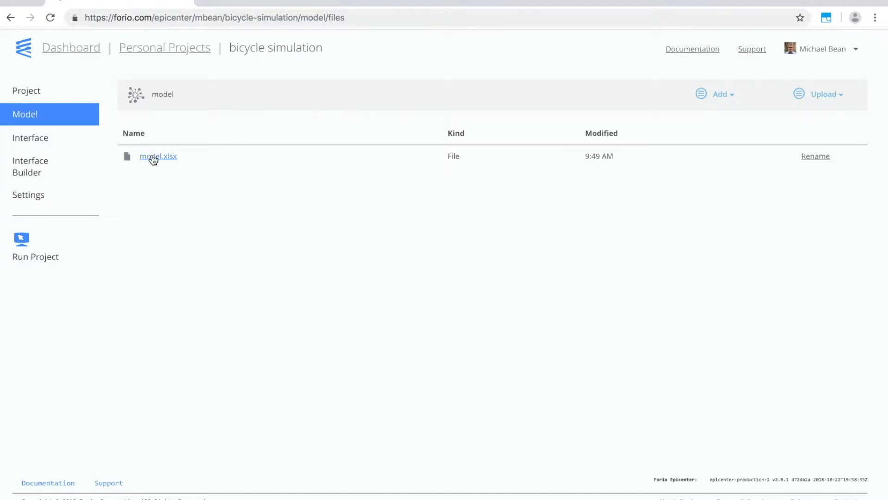
Step: Open the project's Interface Builder and start building a Turn By Turn project
{"action": "left_click", "coordinate": [26, 139]}
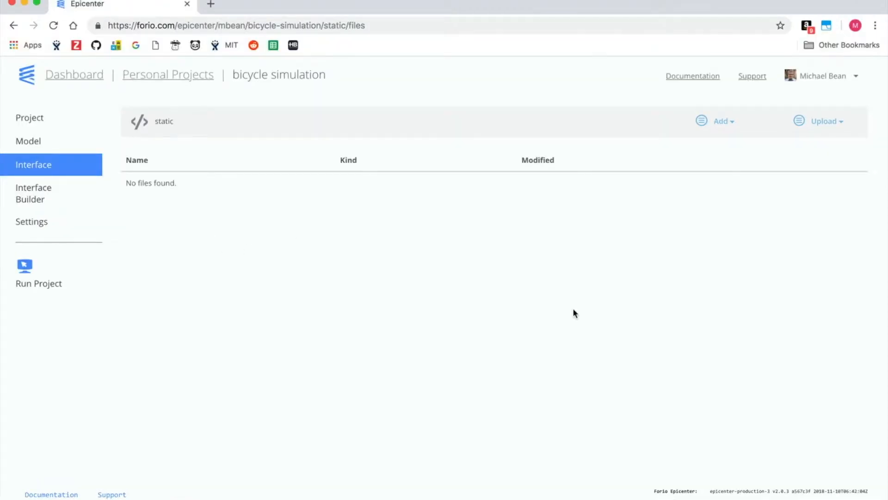
{"action": "left_click", "coordinate": [29, 194]}
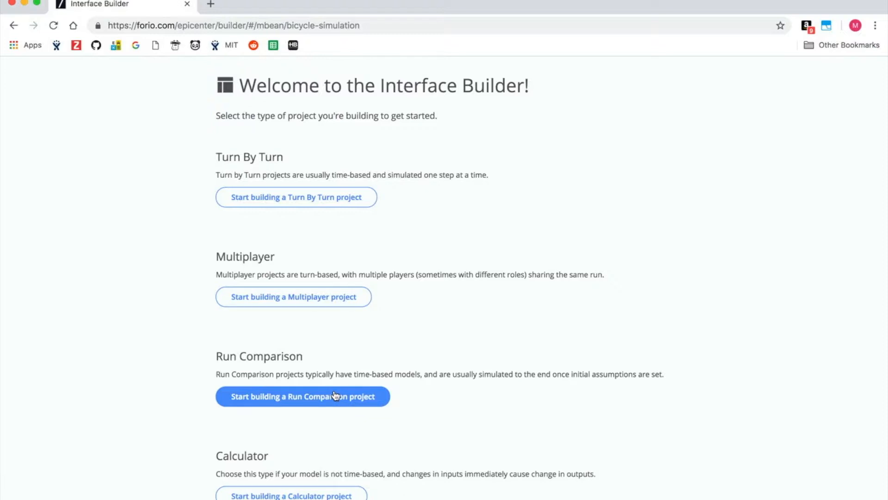
{"action": "left_click", "coordinate": [336, 200]}
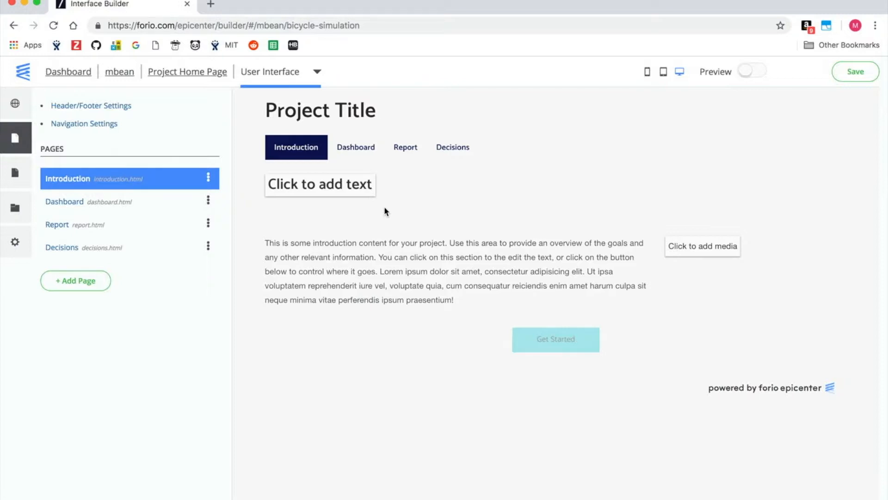
Step: Look through the template's Dashboard, Report and Decisions pages
{"action": "left_click", "coordinate": [349, 152]}
{"action": "left_click", "coordinate": [401, 149]}
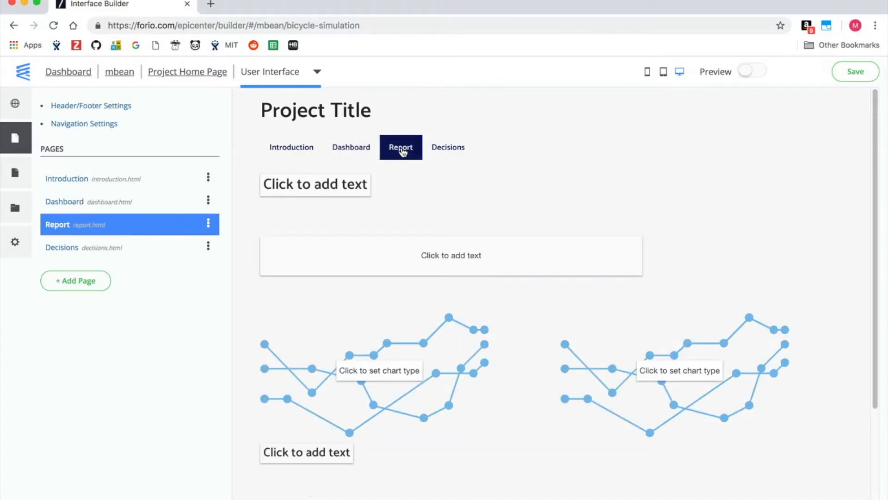
{"action": "left_click", "coordinate": [455, 151]}
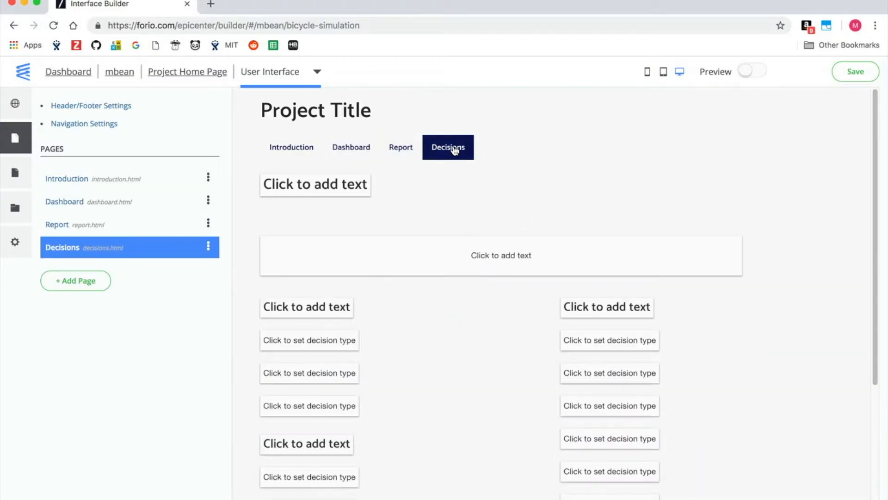
Step: Set the Introduction page's heading text to "Welcome to the bicycle simulation"
{"action": "left_click", "coordinate": [291, 146]}
{"action": "left_click", "coordinate": [325, 185]}
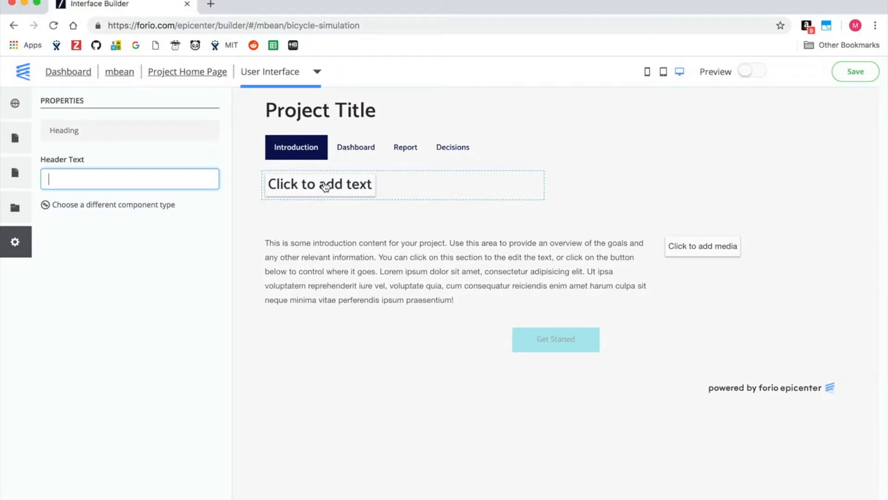
{"action": "type", "text": "Welcomne t"}
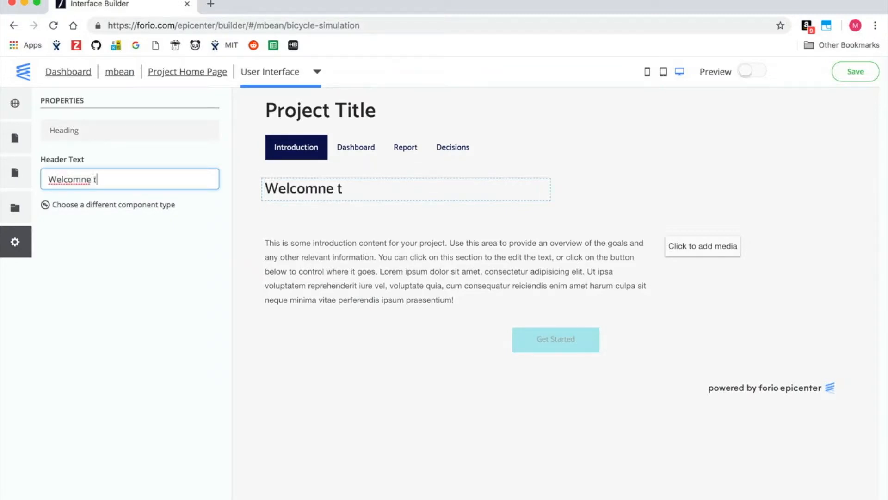
{"action": "key", "text": "BackSpace"}
{"action": "key", "text": "BackSpace"}
{"action": "key", "text": "BackSpace"}
{"action": "key", "text": "BackSpace"}
{"action": "type", "text": "e to the"}
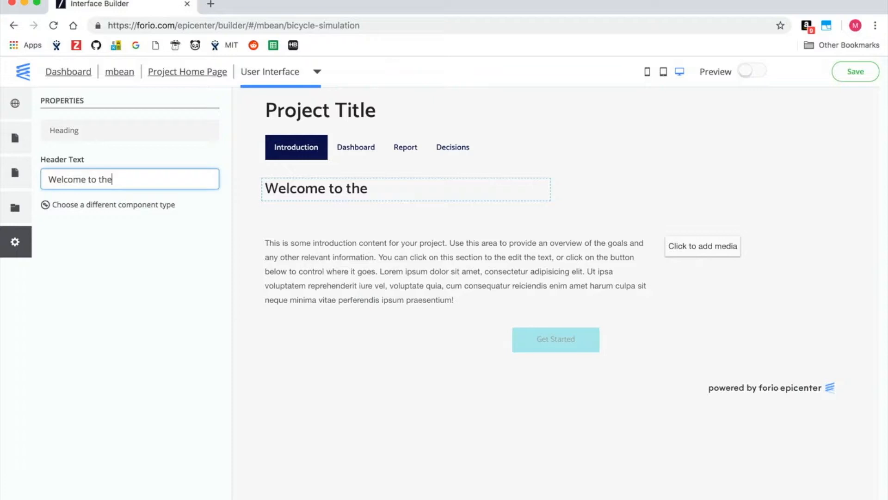
{"action": "type", "text": " bicycle"}
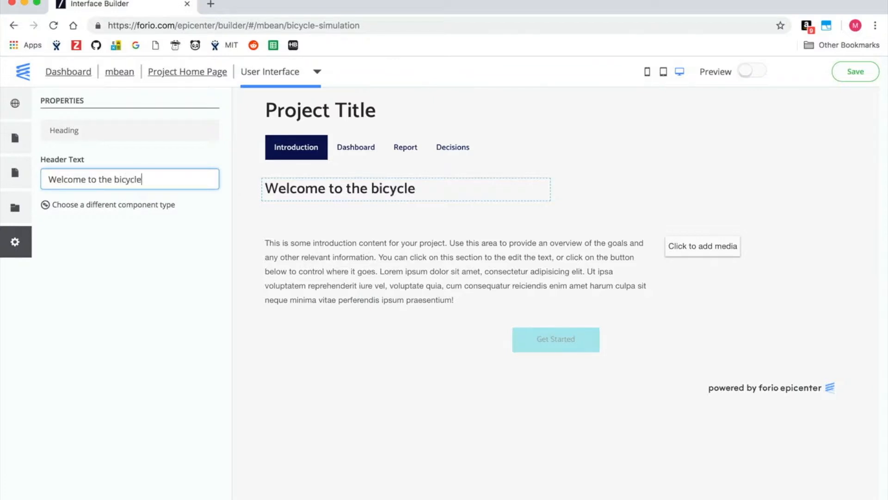
{"action": "type", "text": " simulation"}
Step: Replace the placeholder introduction paragraph with the copied bike shop description and make "Valencia Cyclery" bold
{"action": "left_click", "coordinate": [330, 269]}
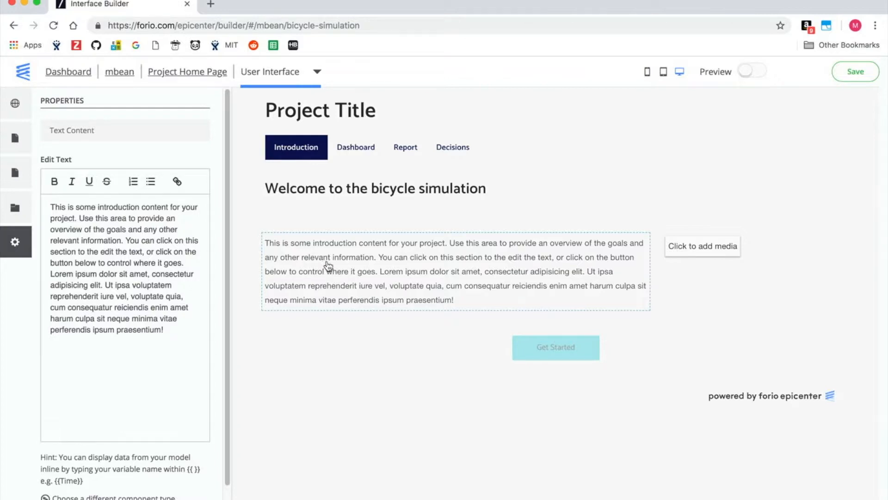
{"action": "left_click", "coordinate": [52, 207]}
{"action": "left_click_drag", "start_coordinate": [52, 207], "coordinate": [182, 328]}
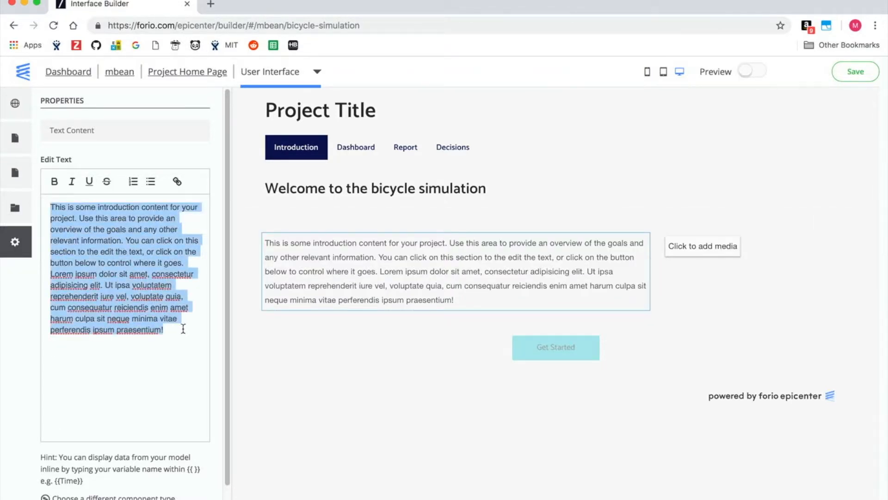
{"action": "key", "text": "super+v"}
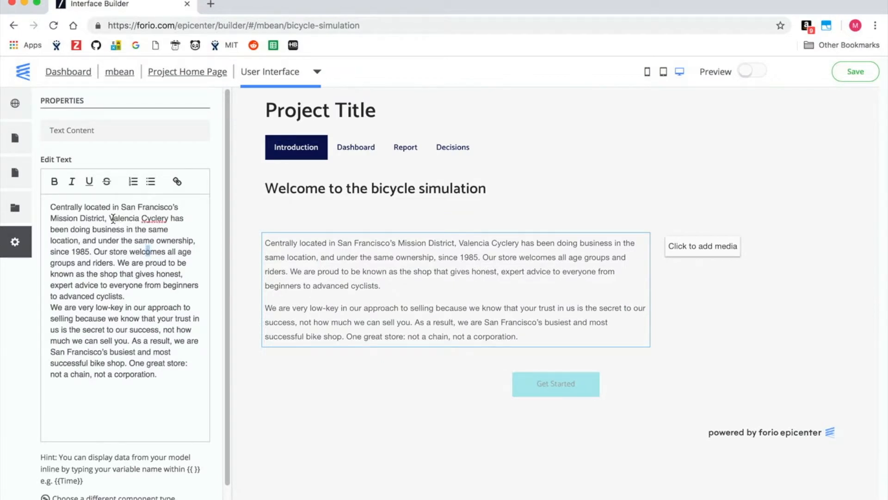
{"action": "left_click_drag", "start_coordinate": [109, 218], "coordinate": [168, 219]}
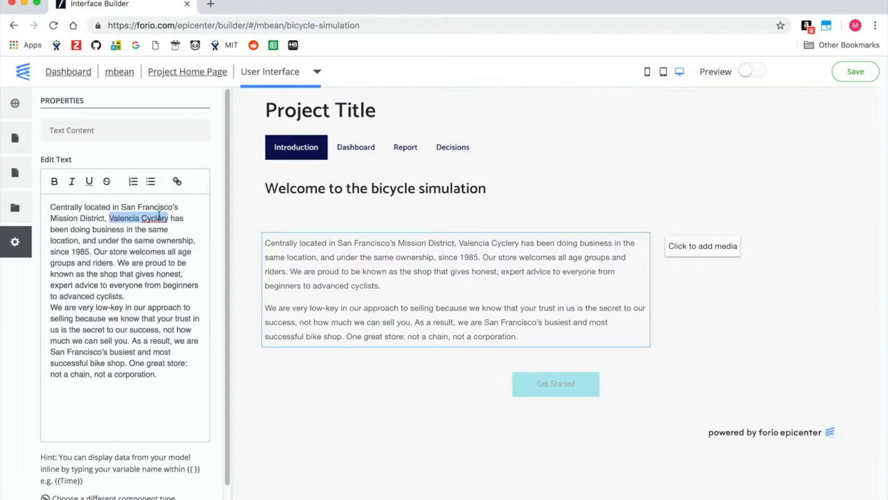
{"action": "left_click", "coordinate": [54, 181]}
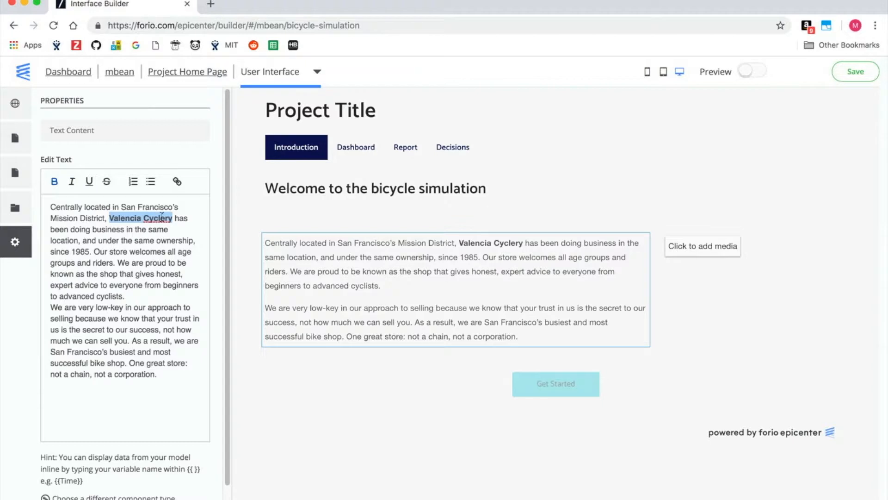
{"action": "left_click", "coordinate": [707, 248]}
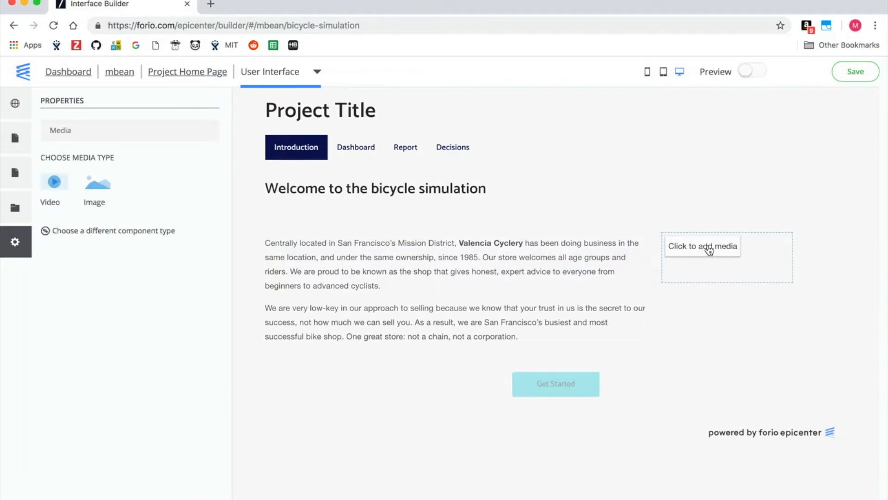
{"action": "left_click", "coordinate": [54, 185]}
{"action": "left_click", "coordinate": [120, 179]}
{"action": "type", "text": "https://www.youtube.com/watch?v=9kduqNq9klg"}
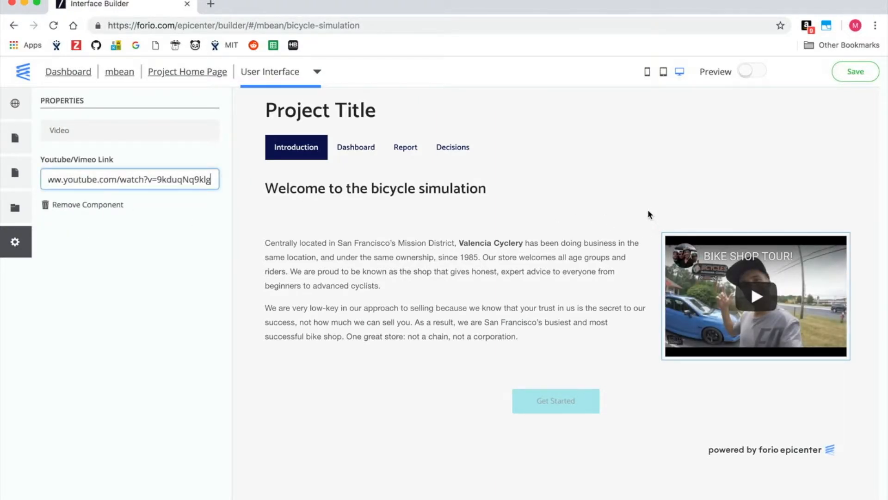
{"action": "left_click", "coordinate": [616, 214]}
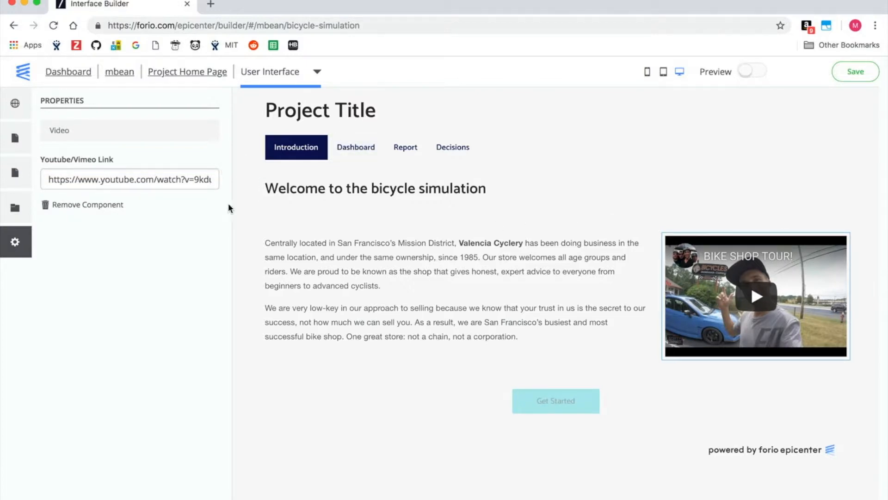
Step: Look through the Introduction, Dashboard, Report and Decisions pages to review the site's layout
{"action": "left_click", "coordinate": [15, 139]}
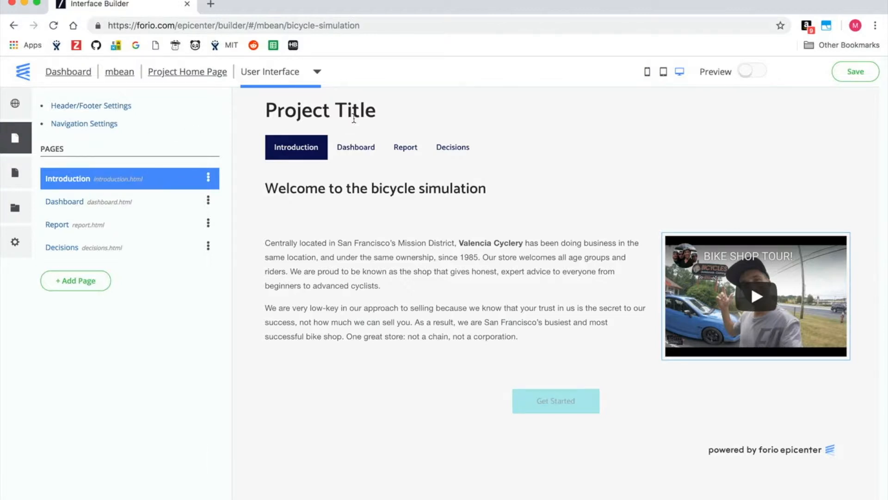
{"action": "left_click", "coordinate": [364, 149]}
{"action": "left_click", "coordinate": [399, 149]}
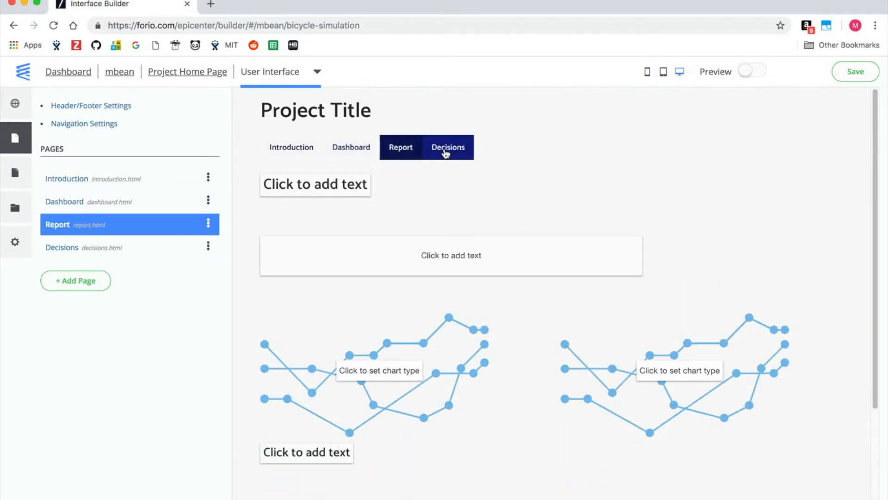
{"action": "left_click", "coordinate": [446, 149]}
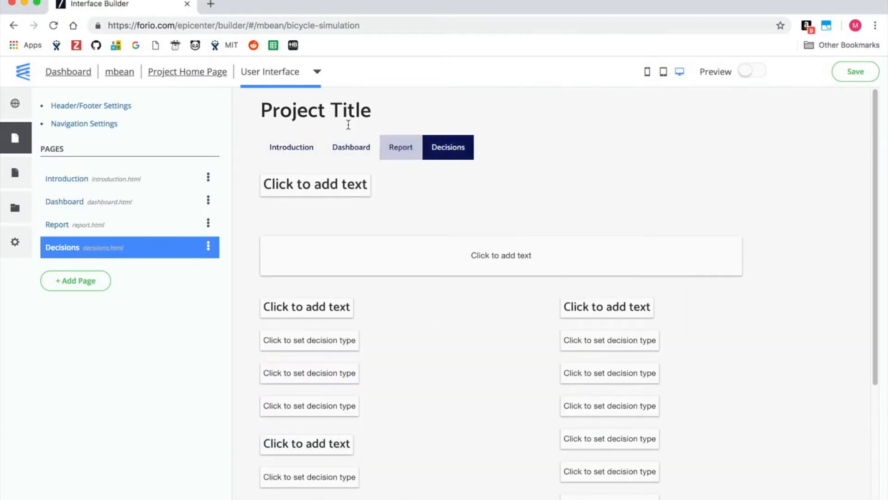
{"action": "left_click", "coordinate": [297, 146]}
{"action": "left_click", "coordinate": [349, 147]}
{"action": "left_click", "coordinate": [399, 148]}
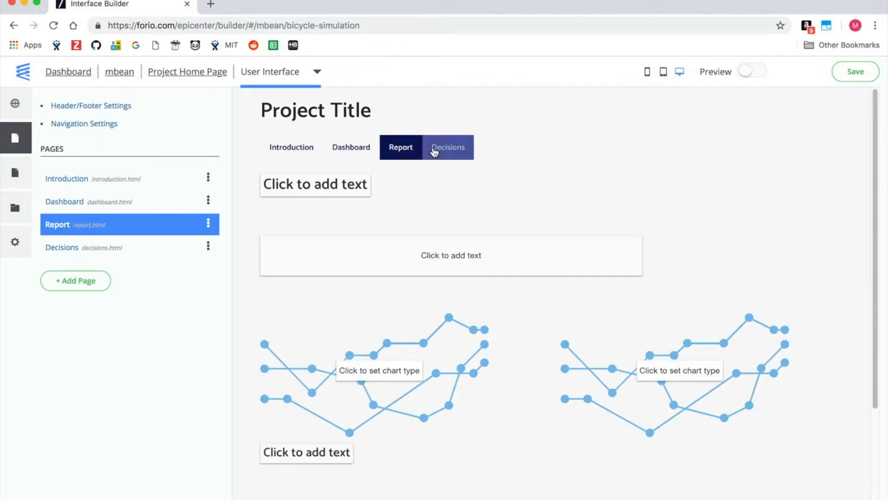
{"action": "left_click", "coordinate": [448, 147]}
{"action": "left_click", "coordinate": [289, 148]}
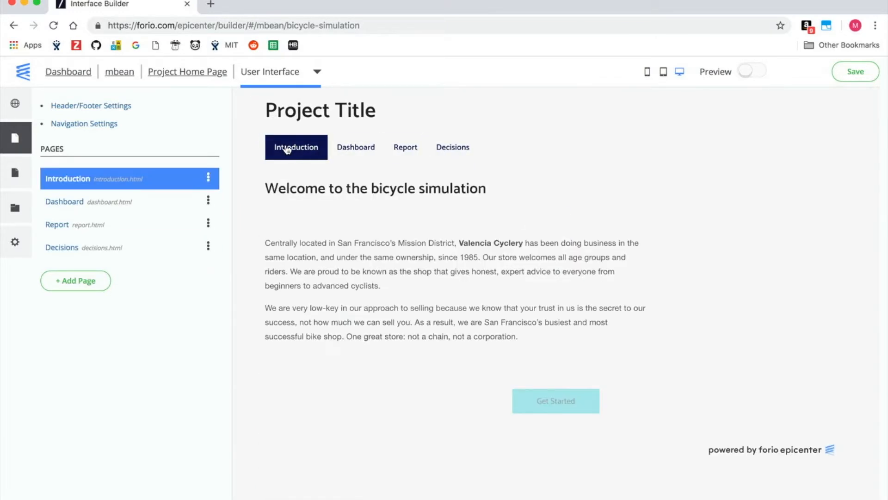
Step: Set the project title in the header settings to "Bicycle Simulation"
{"action": "left_click", "coordinate": [99, 108]}
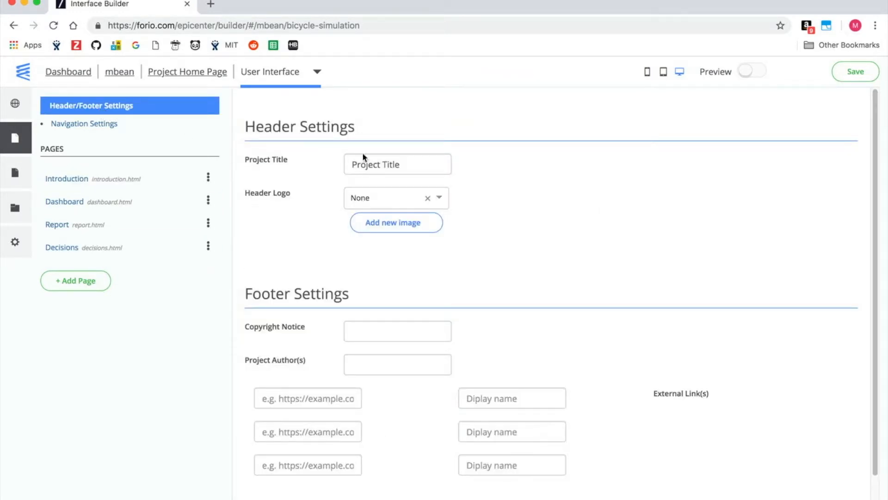
{"action": "left_click_drag", "start_coordinate": [421, 165], "coordinate": [336, 171]}
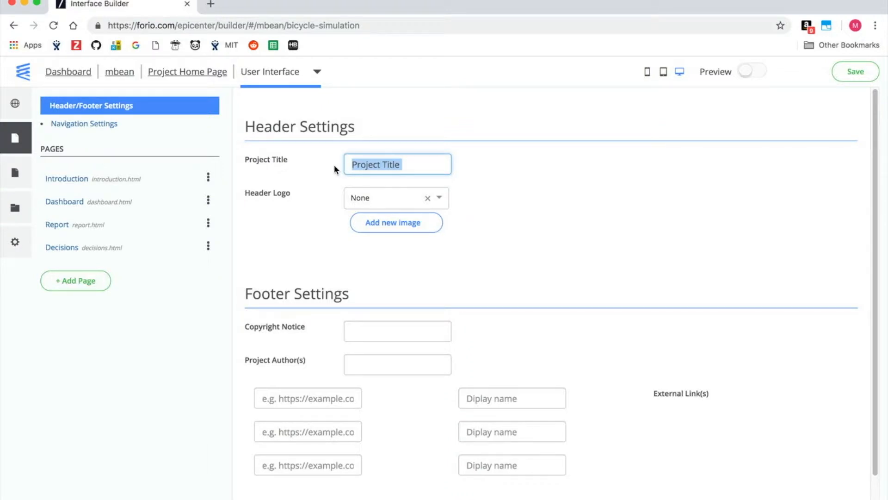
{"action": "type", "text": "Bicycle "}
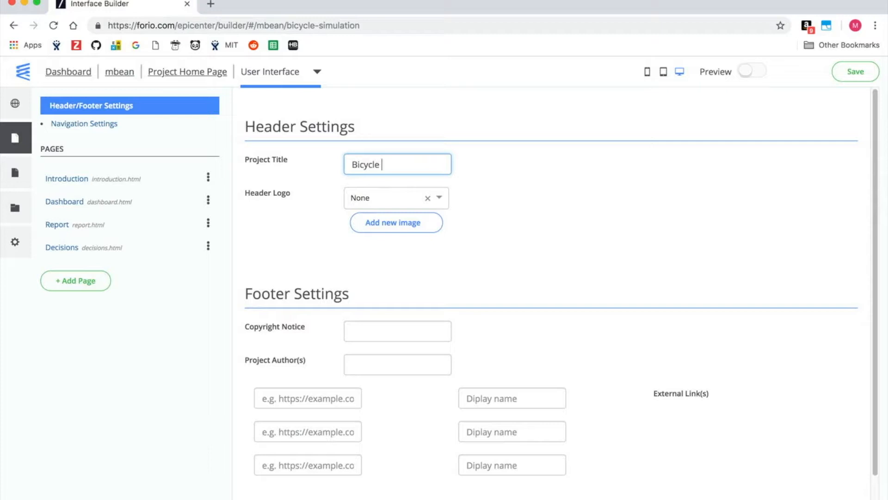
{"action": "type", "text": "Simulation"}
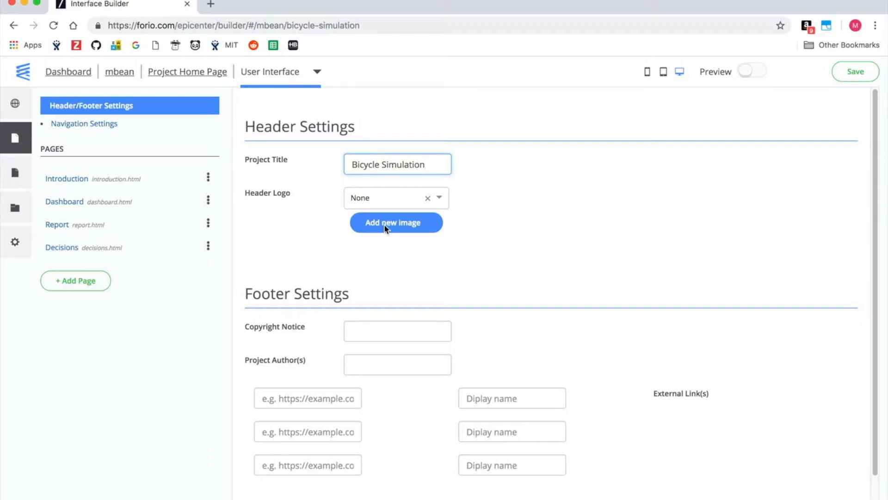
Step: Upload bike.png as a new header image, widening the crop area on both sides to include the whole bicycle
{"action": "left_click", "coordinate": [441, 200]}
{"action": "left_click", "coordinate": [441, 199]}
{"action": "left_click", "coordinate": [400, 221]}
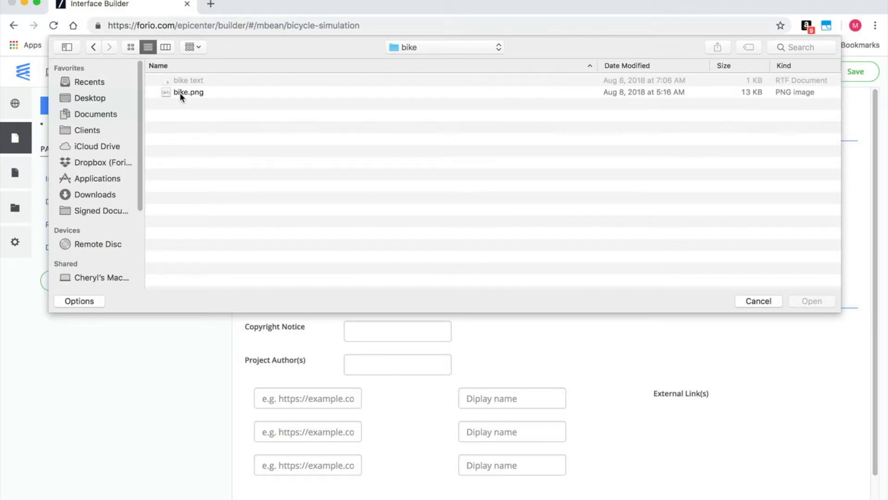
{"action": "left_click", "coordinate": [179, 93]}
{"action": "left_click", "coordinate": [806, 302]}
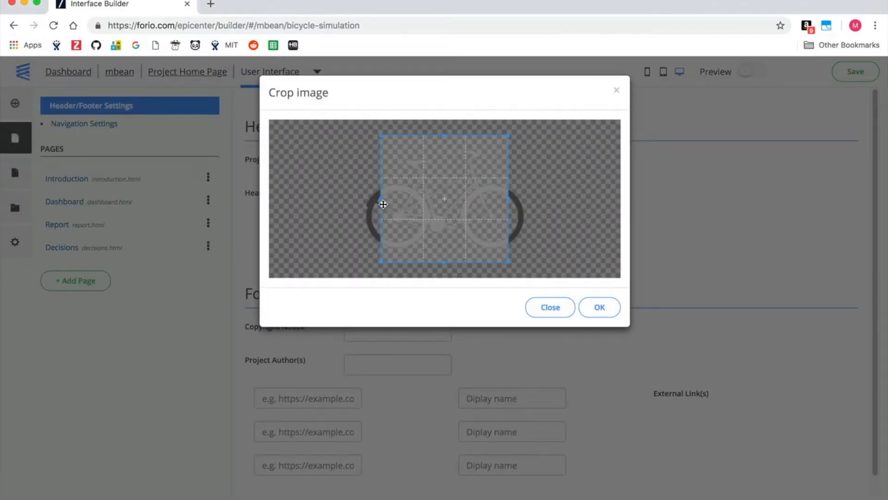
{"action": "left_click_drag", "start_coordinate": [383, 204], "coordinate": [359, 202]}
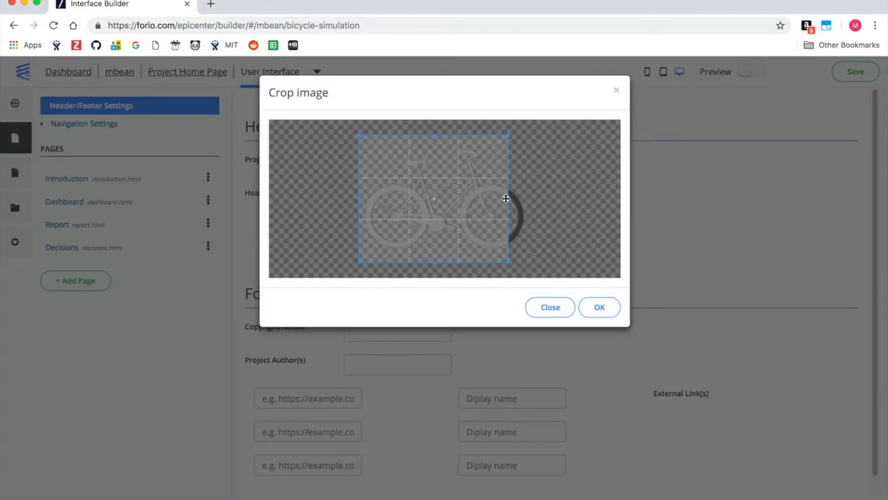
{"action": "left_click_drag", "start_coordinate": [511, 200], "coordinate": [530, 199]}
{"action": "left_click", "coordinate": [600, 307]}
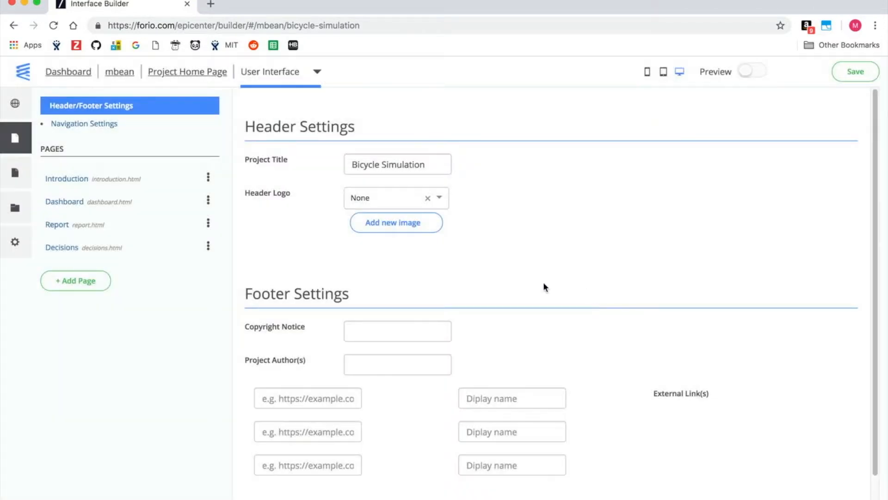
Step: Set the header logo to bike.png and check the header on the Introduction page
{"action": "left_click", "coordinate": [440, 198]}
{"action": "left_click", "coordinate": [433, 220]}
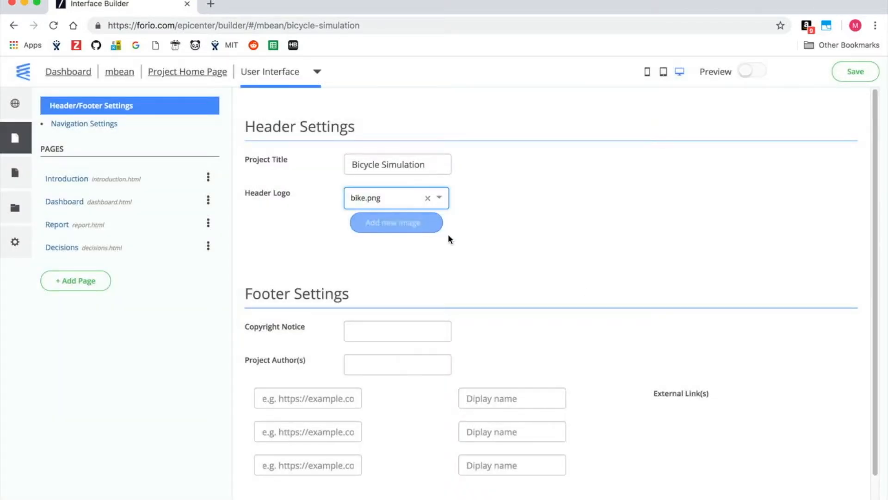
{"action": "left_click", "coordinate": [46, 179]}
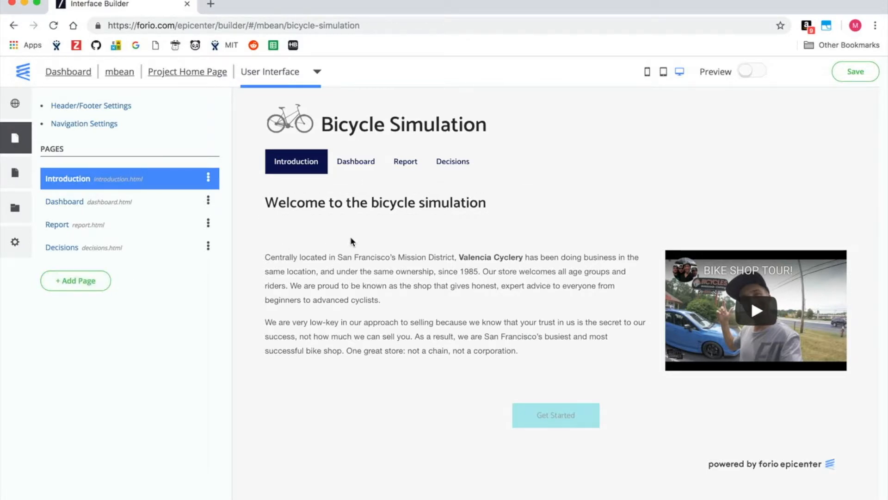
Step: Start adding a page and look through the output, input and combination page template categories
{"action": "left_click", "coordinate": [81, 284]}
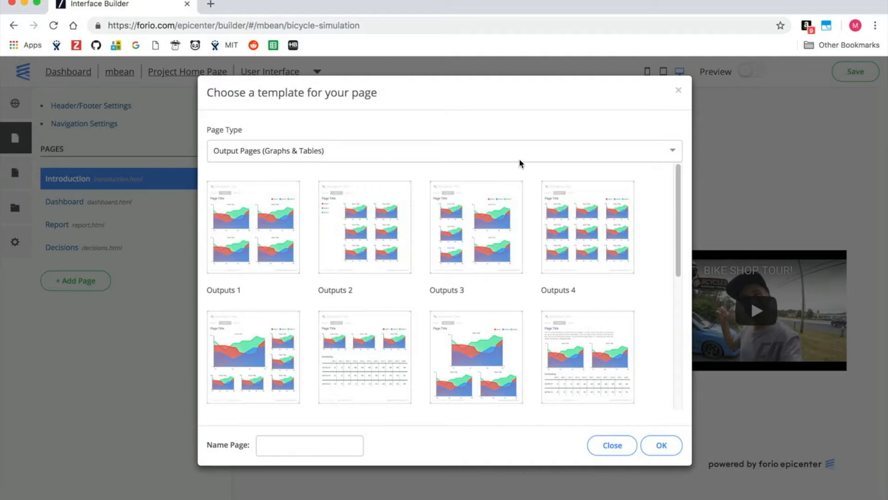
{"action": "left_click_drag", "start_coordinate": [679, 229], "coordinate": [578, 160]}
{"action": "left_click", "coordinate": [551, 150]}
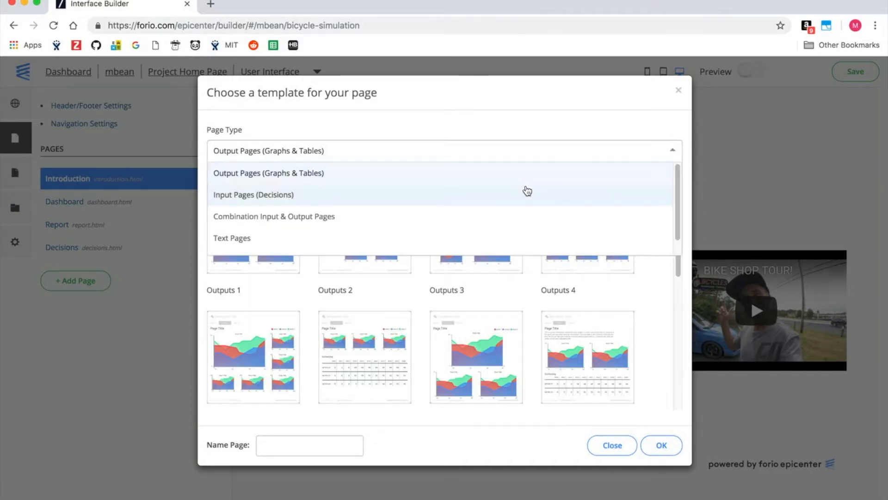
{"action": "left_click", "coordinate": [527, 195]}
{"action": "left_click", "coordinate": [526, 155]}
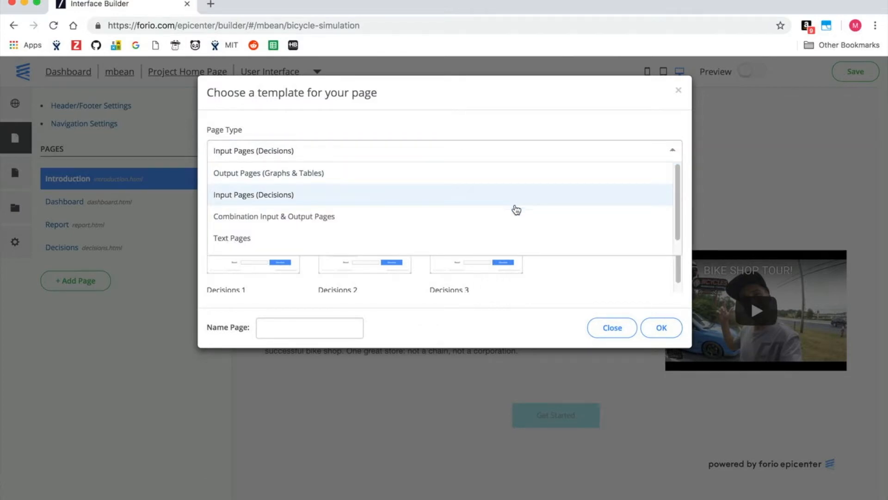
{"action": "left_click", "coordinate": [516, 217]}
{"action": "left_click", "coordinate": [521, 153]}
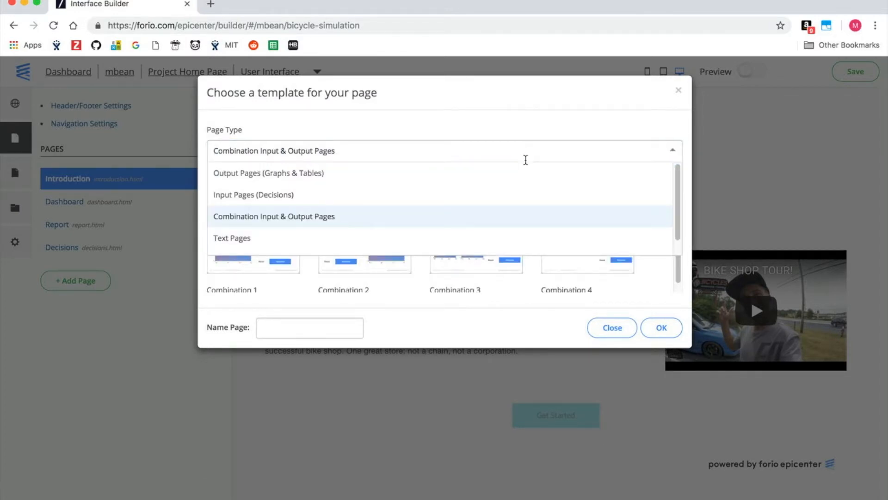
{"action": "left_click", "coordinate": [610, 181]}
Step: Add a page from the Outputs 13 template and name it "New Dashboard"
{"action": "left_click_drag", "start_coordinate": [678, 221], "coordinate": [683, 368]}
{"action": "left_click", "coordinate": [243, 327]}
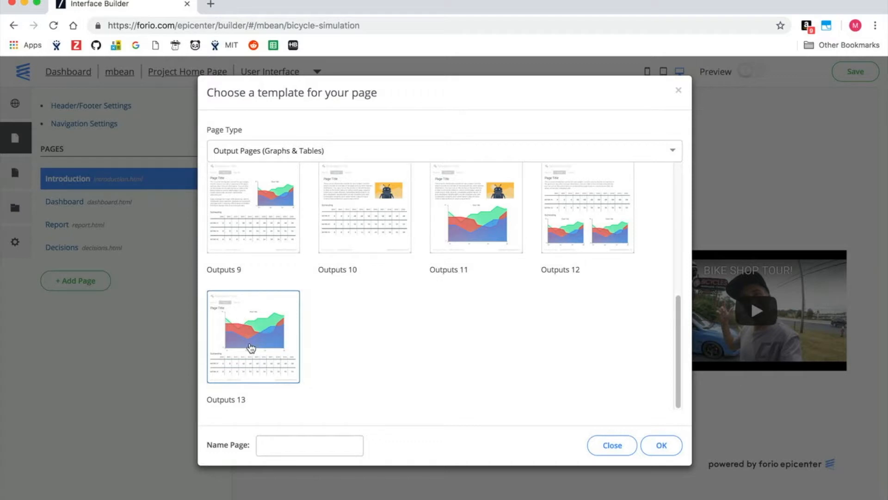
{"action": "left_click", "coordinate": [252, 344]}
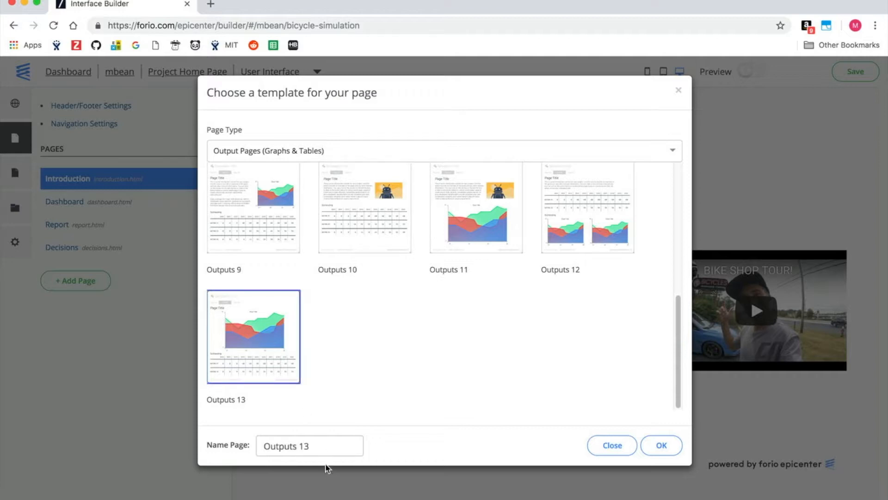
{"action": "left_click_drag", "start_coordinate": [317, 445], "coordinate": [258, 446]}
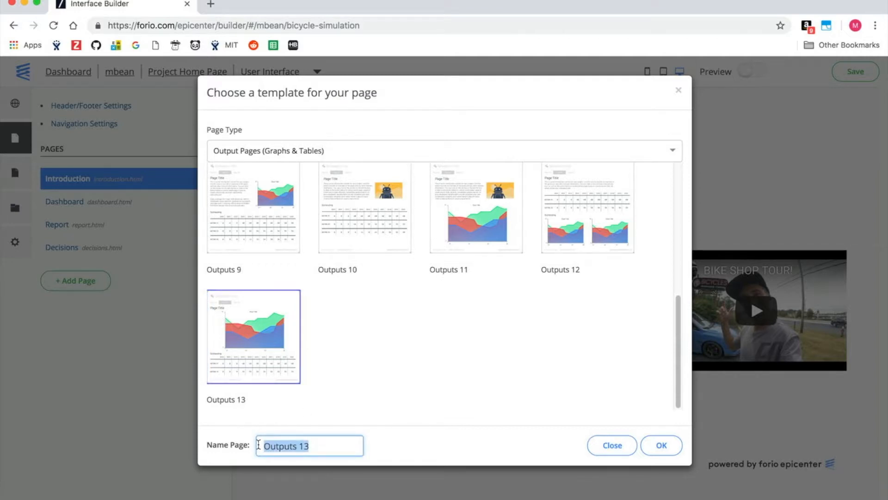
{"action": "type", "text": "New"}
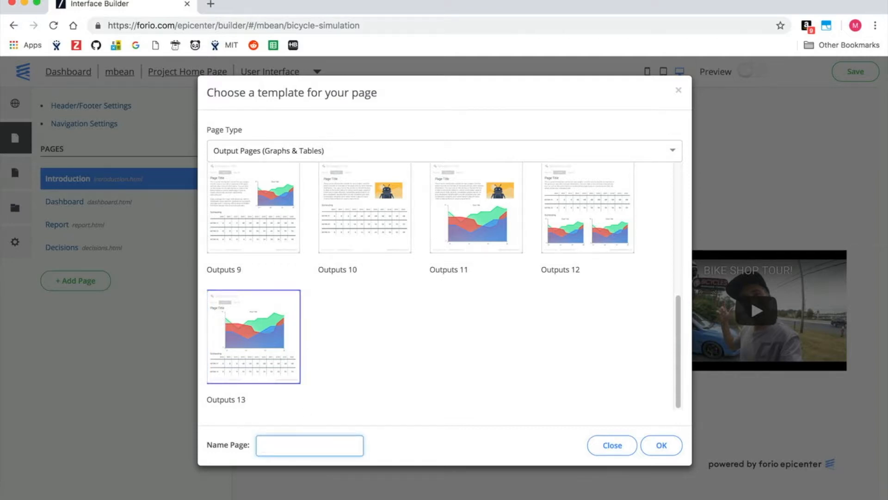
{"action": "type", "text": " Dashboard"}
{"action": "left_click", "coordinate": [657, 447]}
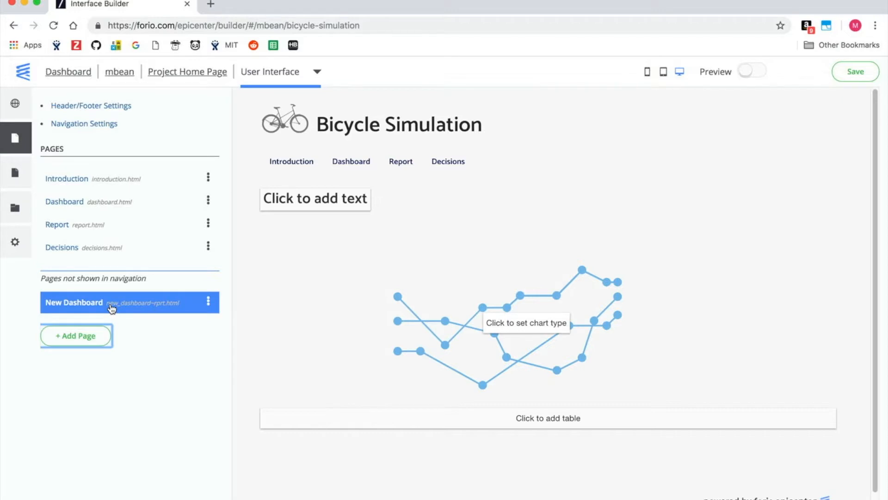
Step: Compare the original Dashboard page with the New Dashboard page that is outside the navigation
{"action": "left_click_drag", "start_coordinate": [41, 277], "coordinate": [182, 279]}
{"action": "left_click", "coordinate": [182, 279]}
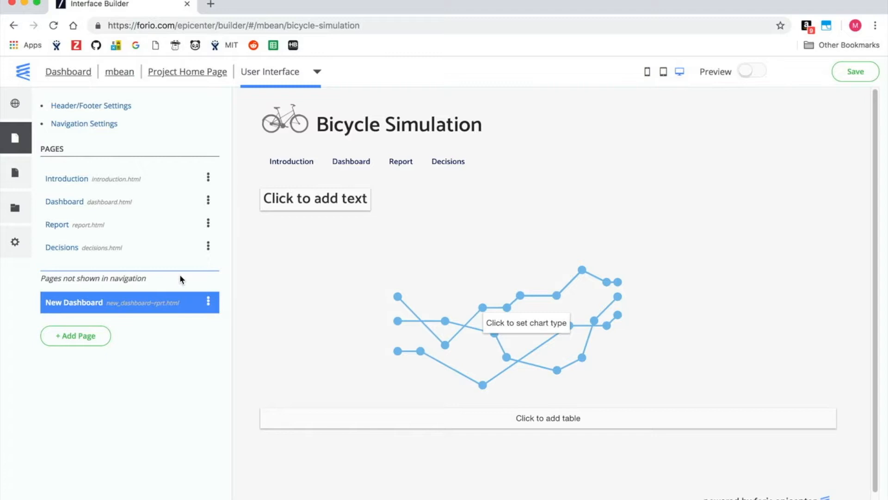
{"action": "left_click", "coordinate": [345, 166]}
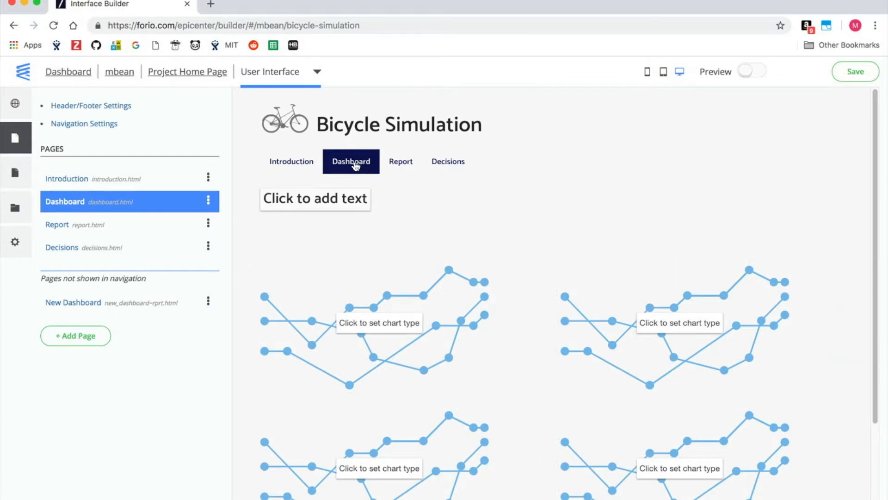
{"action": "left_click", "coordinate": [79, 304]}
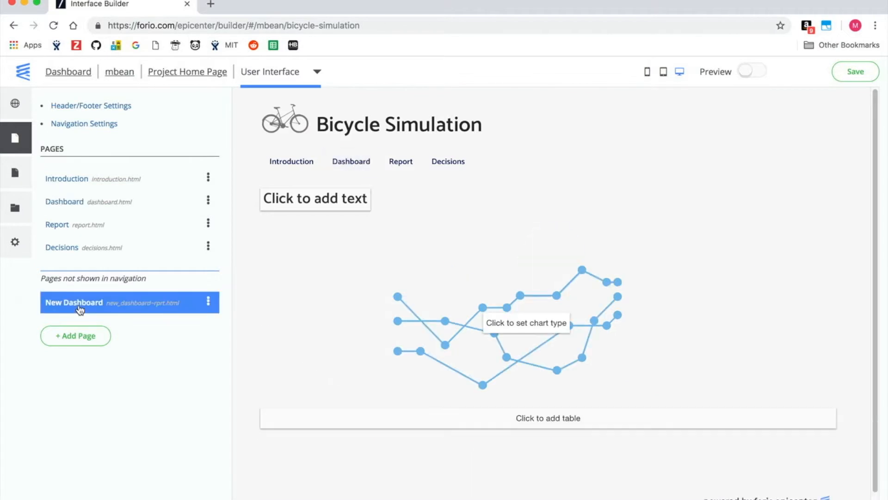
Step: Delete the original Dashboard page and link the Dashboard navigation item to the new dashboard page
{"action": "left_click", "coordinate": [209, 203]}
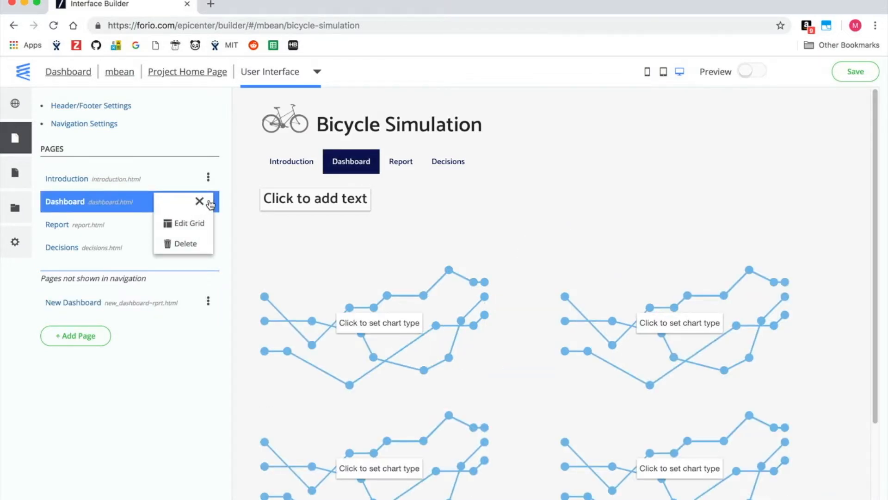
{"action": "left_click", "coordinate": [195, 250]}
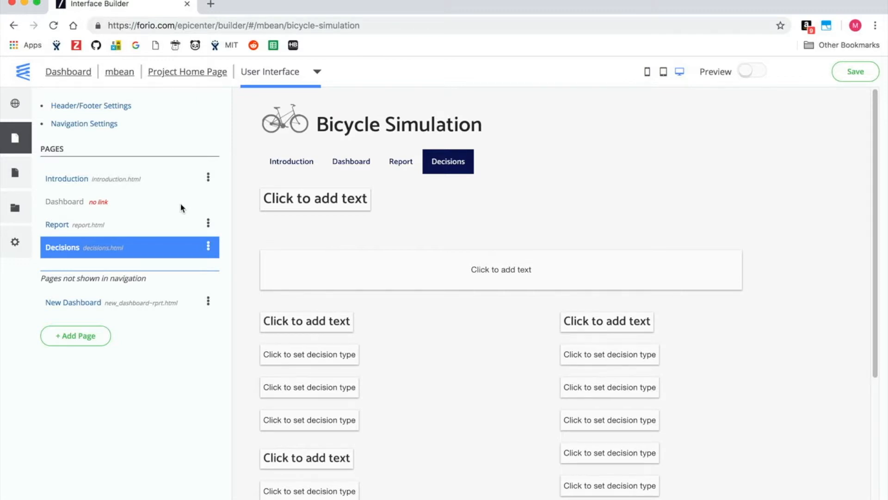
{"action": "left_click", "coordinate": [96, 125]}
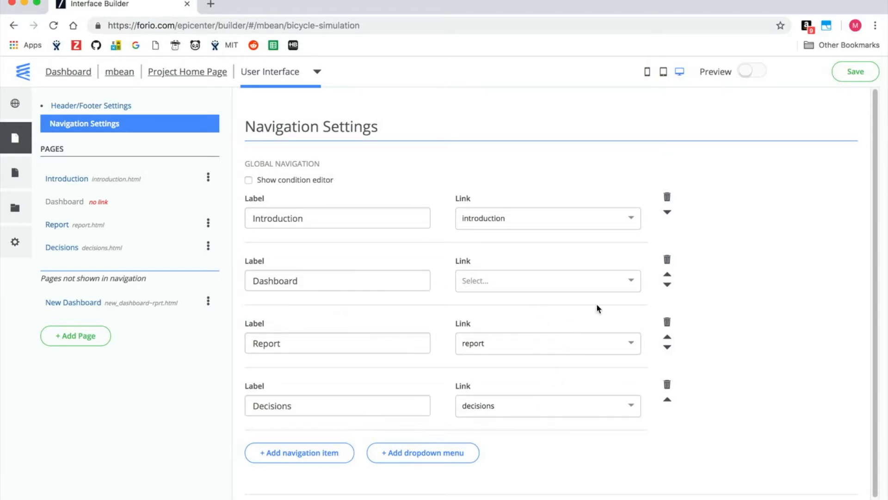
{"action": "left_click", "coordinate": [632, 282]}
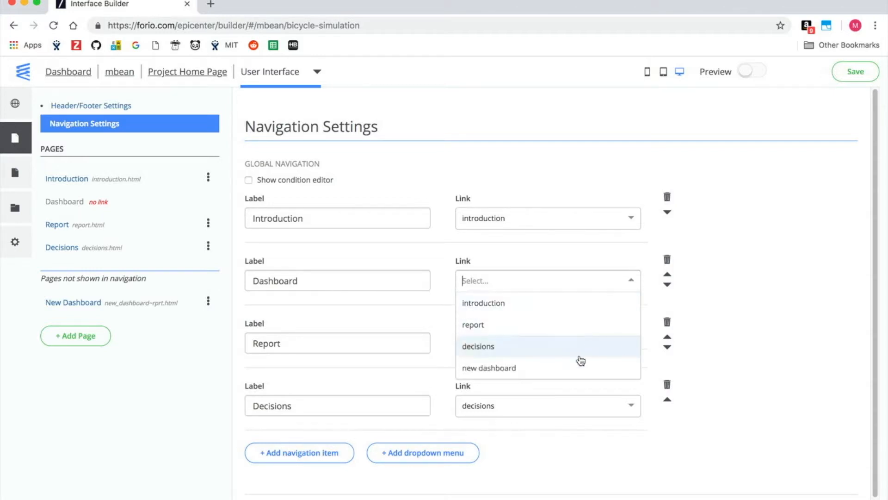
{"action": "left_click", "coordinate": [570, 366]}
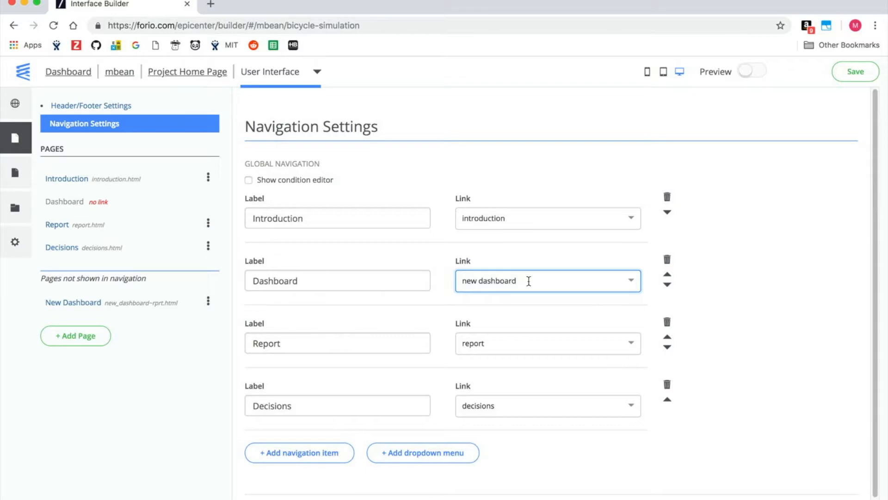
{"action": "left_click", "coordinate": [732, 250]}
{"action": "left_click", "coordinate": [70, 180]}
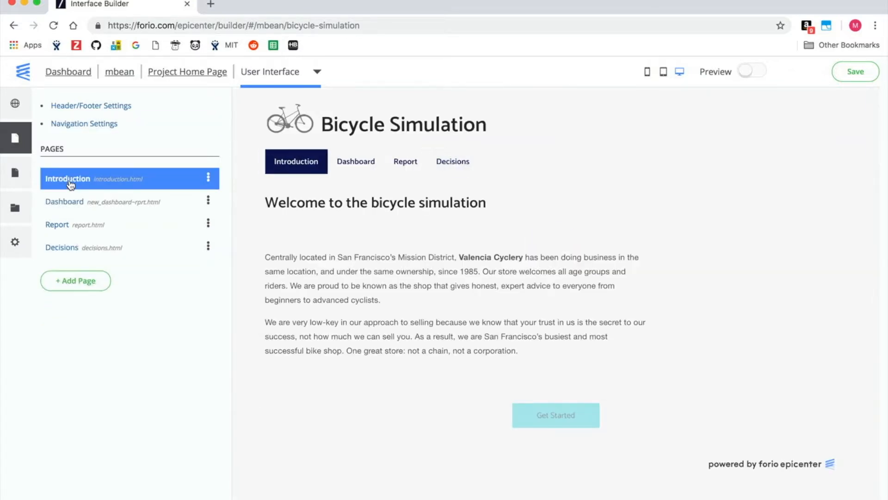
Step: On the Dashboard page, turn the chart placeholder into a line chart titled "Profit"
{"action": "left_click", "coordinate": [76, 204]}
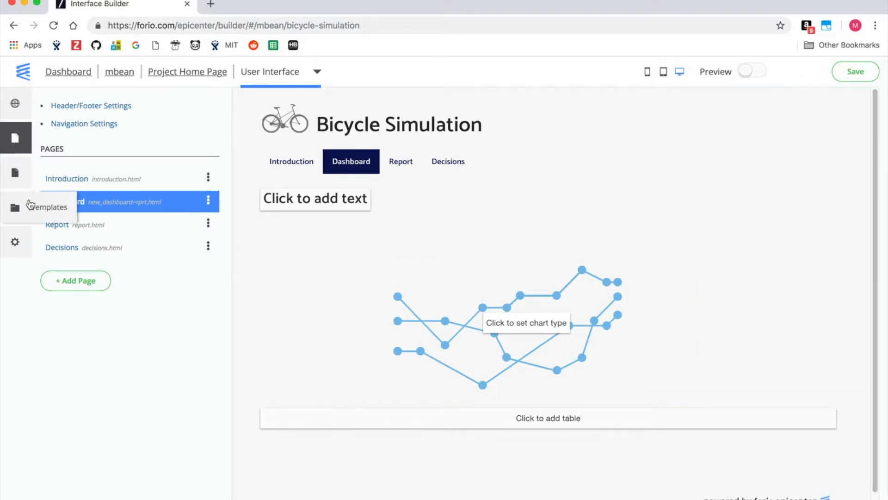
{"action": "left_click", "coordinate": [468, 301]}
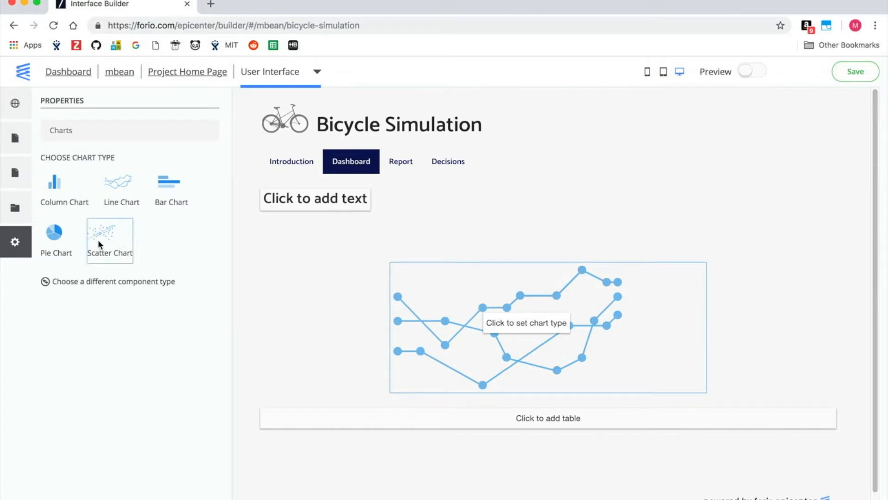
{"action": "left_click", "coordinate": [121, 185]}
{"action": "left_click", "coordinate": [118, 180]}
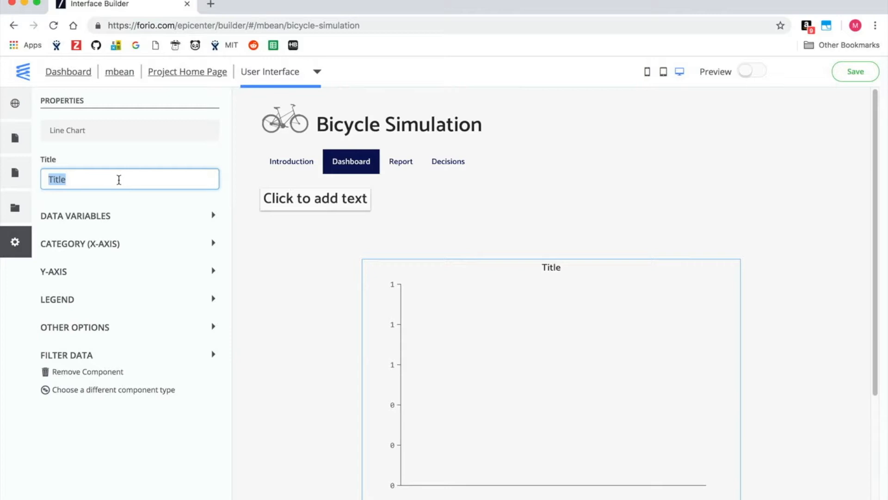
{"action": "type", "text": "Profit"}
{"action": "key", "text": "Return"}
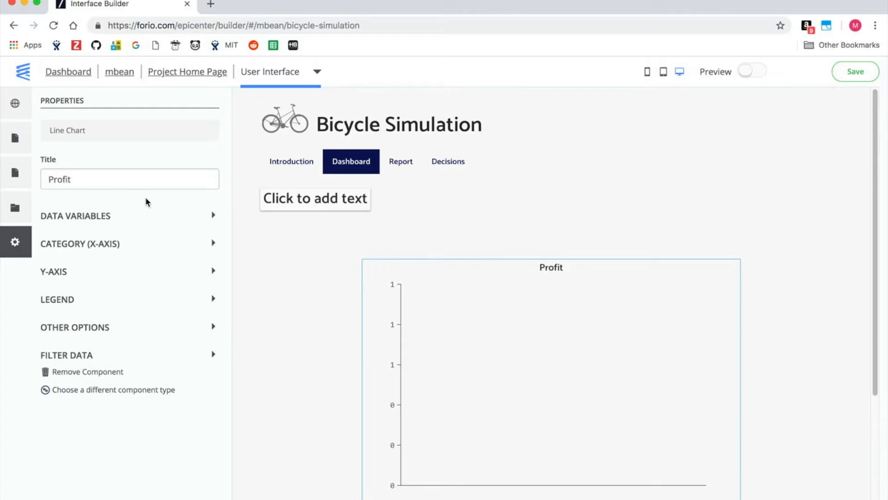
Step: Set the Profit line chart's data variable to Profit (Full Range) and inspect the plotted line
{"action": "left_click", "coordinate": [94, 219]}
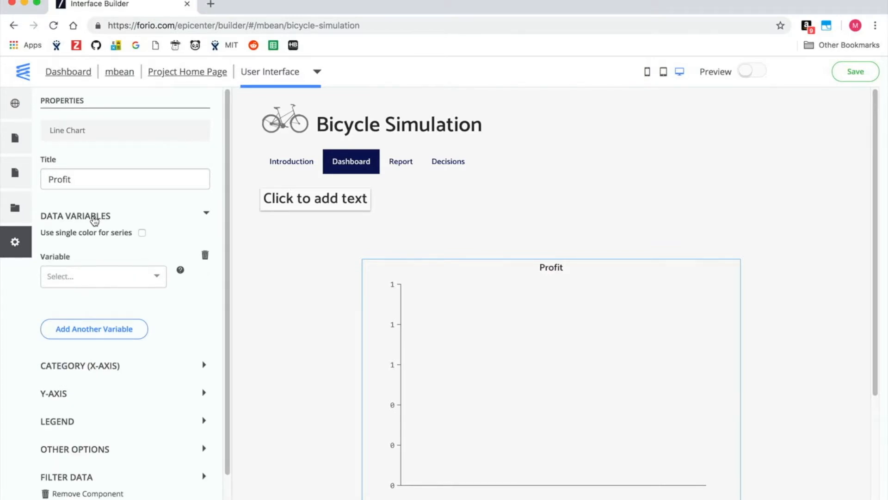
{"action": "left_click", "coordinate": [106, 280]}
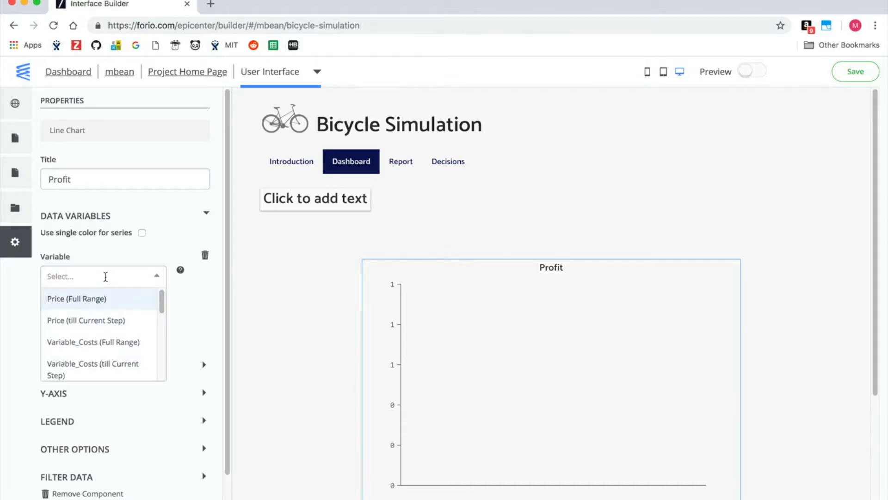
{"action": "mouse_move", "coordinate": [161, 300]}
{"action": "left_mouse_down"}
{"action": "mouse_move", "coordinate": [163, 367]}
{"action": "mouse_move", "coordinate": [165, 304]}
{"action": "left_mouse_up"}
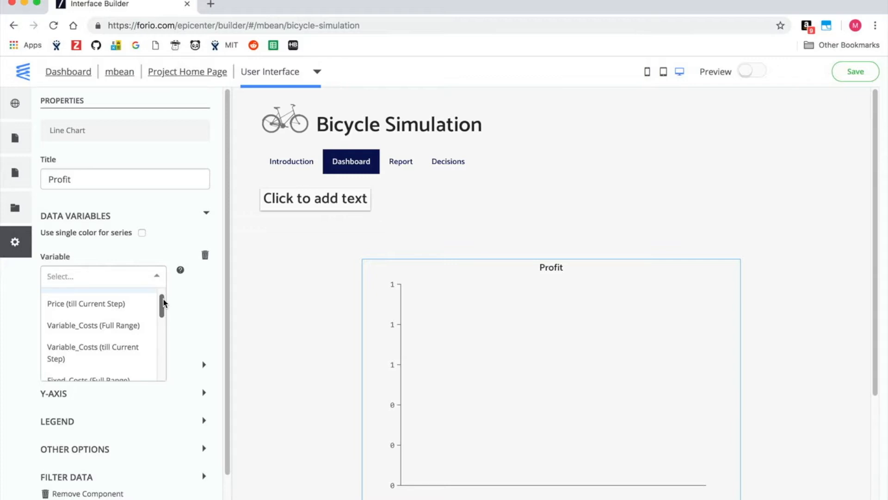
{"action": "type", "text": "pro"}
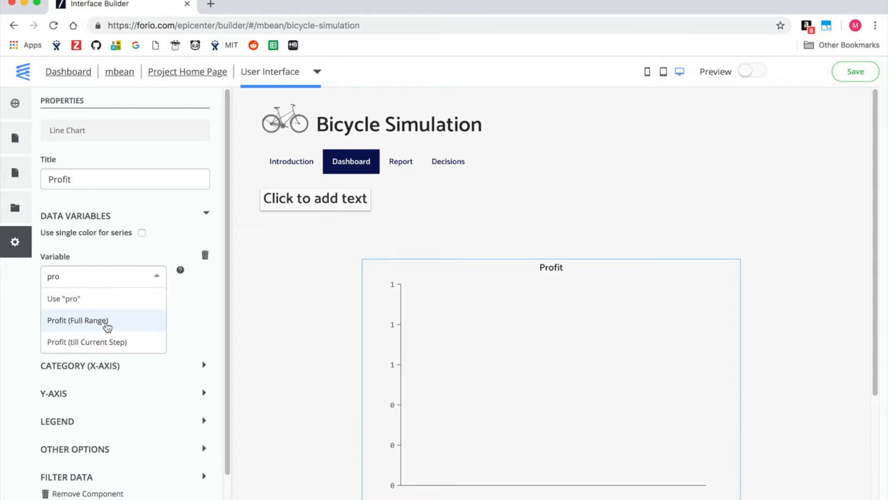
{"action": "left_click", "coordinate": [107, 320]}
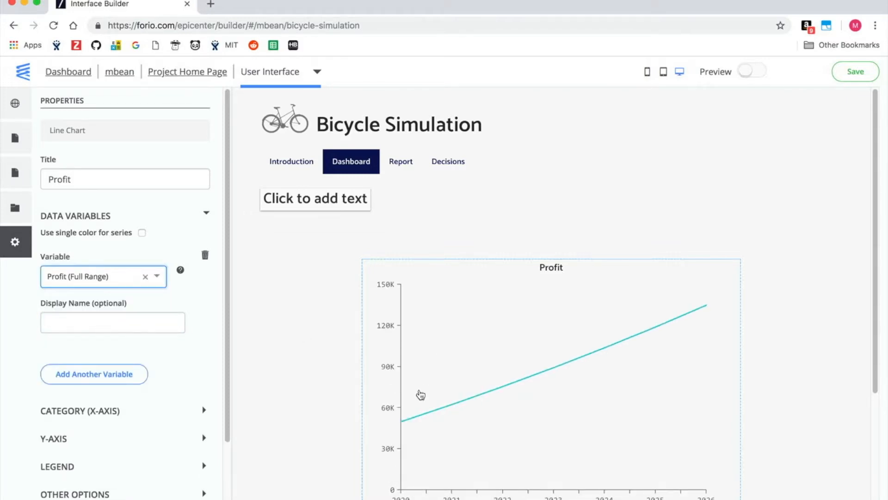
{"action": "mouse_move", "coordinate": [709, 311]}
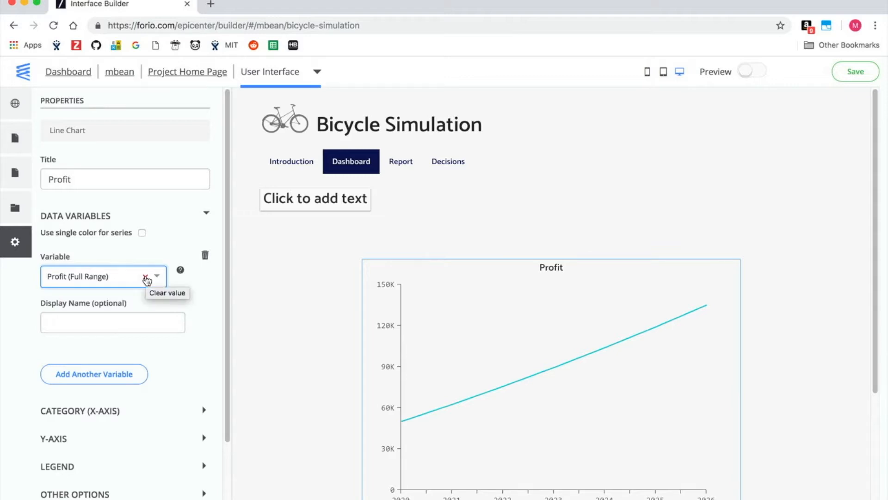
Step: Replace the line chart's data variable with Profit (till Current Step) and check the plotted line
{"action": "left_click", "coordinate": [145, 278]}
{"action": "left_click", "coordinate": [156, 276]}
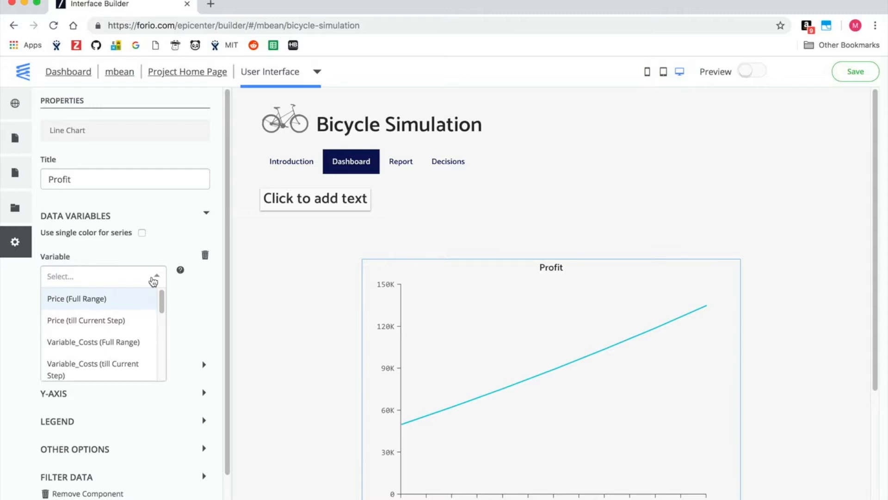
{"action": "type", "text": "prof"}
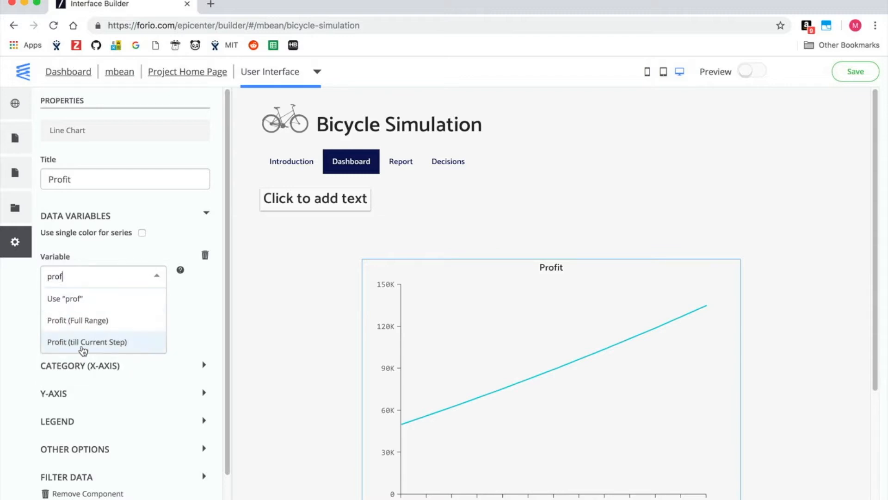
{"action": "left_click", "coordinate": [83, 343]}
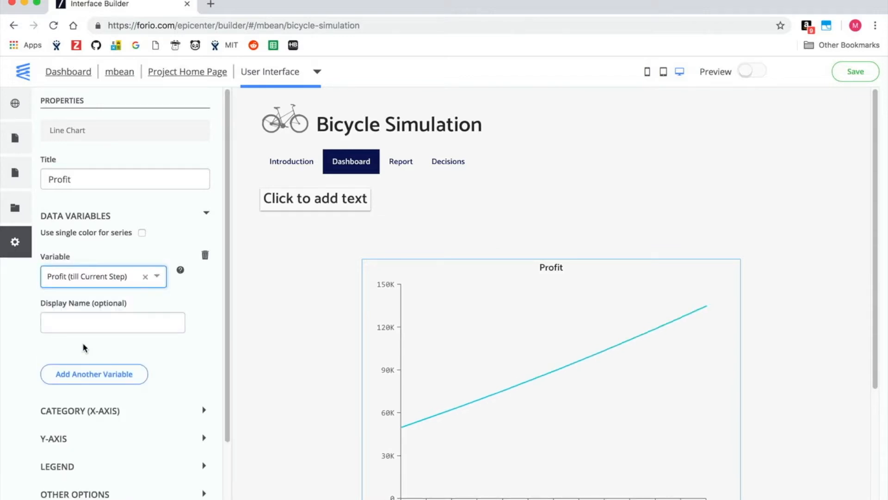
{"action": "scroll", "coordinate": [550, 393], "scroll_direction": "down", "scroll_amount": 1}
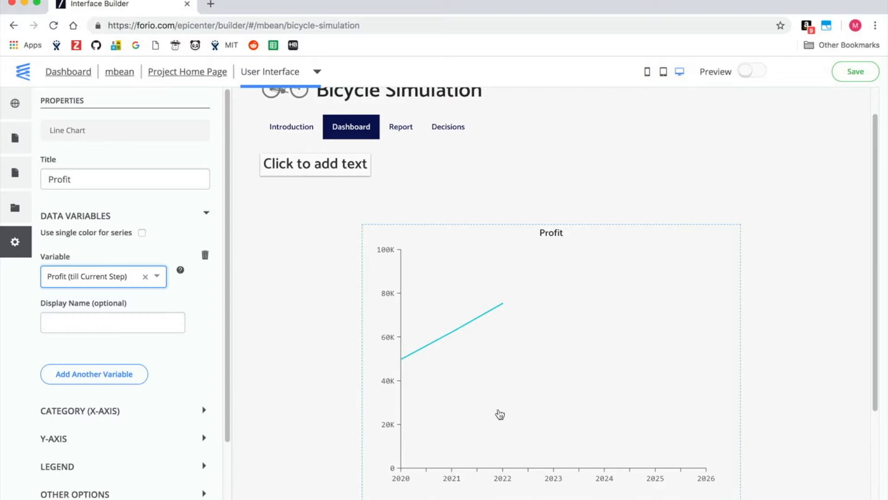
{"action": "mouse_move", "coordinate": [506, 310]}
Step: Turn the table placeholder beneath the Profit chart into a Financial Table
{"action": "scroll", "coordinate": [290, 364], "scroll_direction": "down", "scroll_amount": 3}
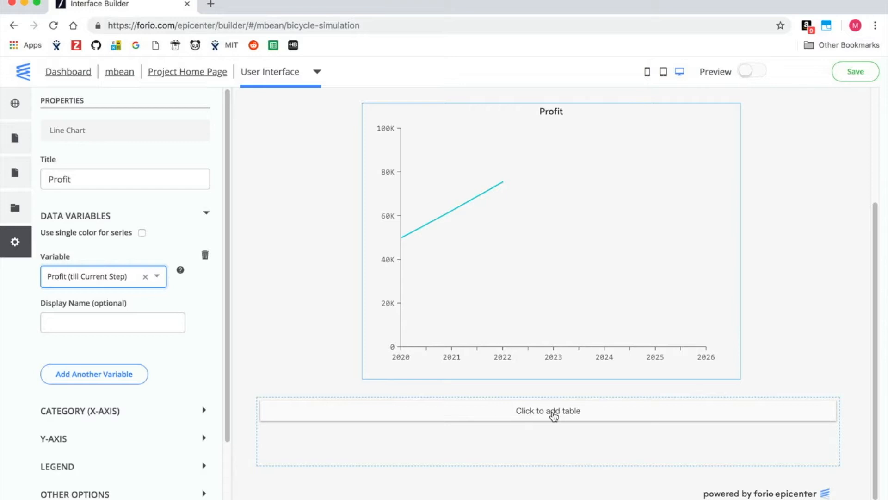
{"action": "left_click", "coordinate": [554, 413]}
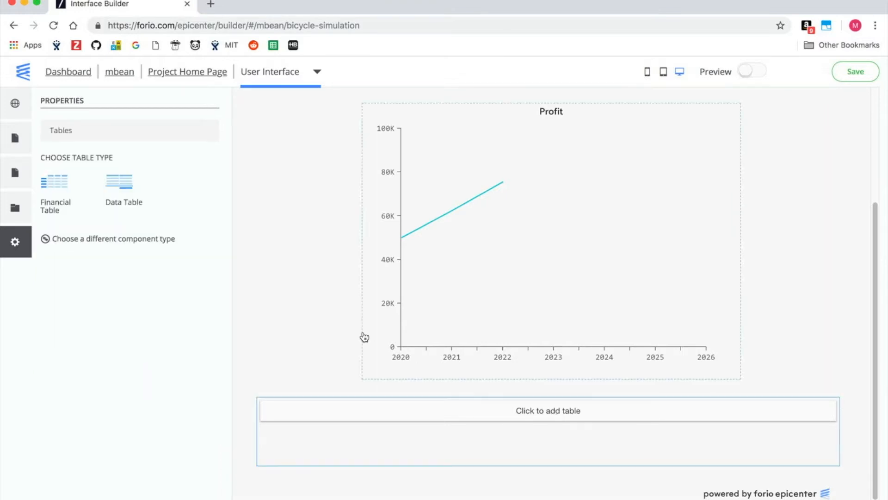
{"action": "left_click", "coordinate": [53, 183]}
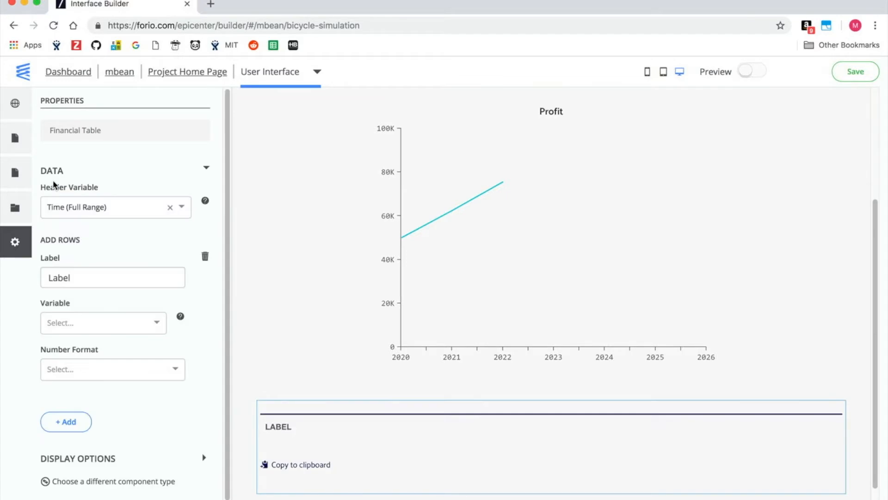
{"action": "scroll", "coordinate": [321, 411], "scroll_direction": "down", "scroll_amount": 1}
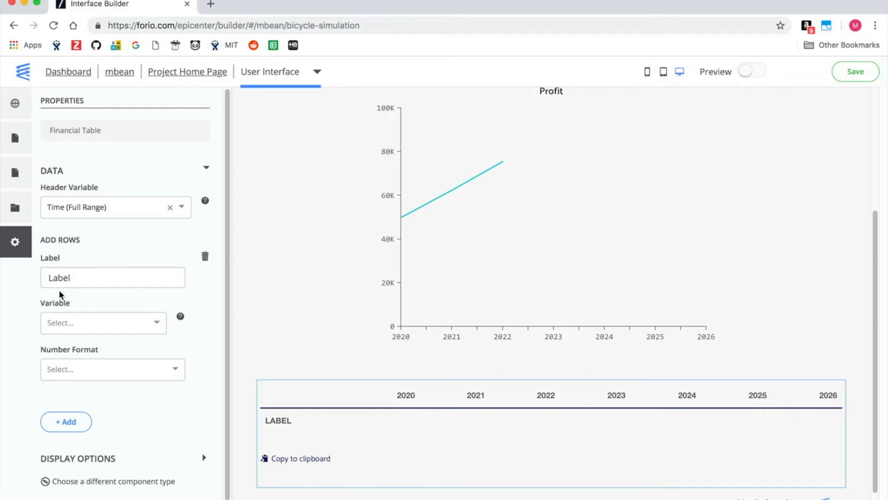
Step: Label the financial table's first row "Revenue" and assign it the Revenue (till Current Step) variable
{"action": "left_click", "coordinate": [80, 277]}
{"action": "double_click", "coordinate": [81, 277]}
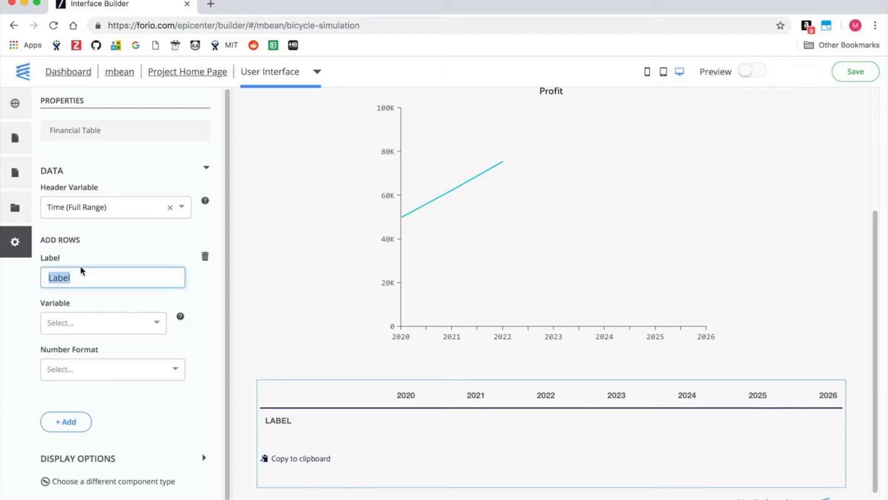
{"action": "type", "text": "Revnue"}
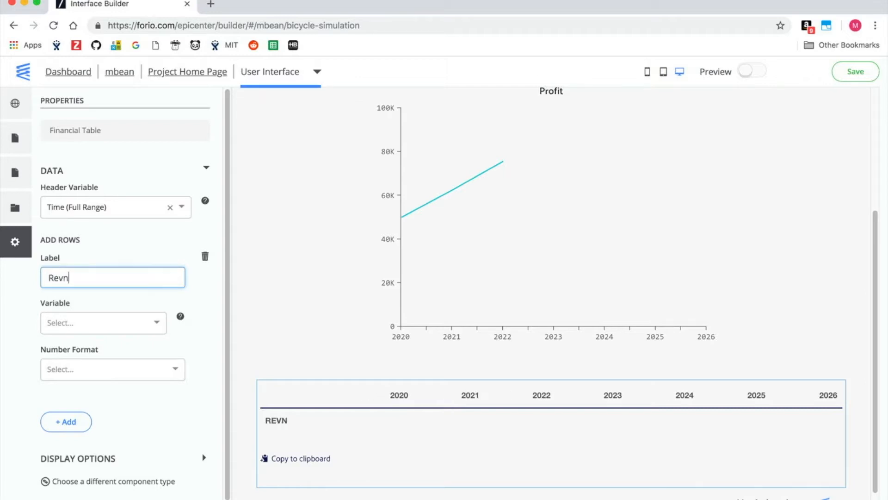
{"action": "key", "text": "BackSpace"}
{"action": "key", "text": "BackSpace"}
{"action": "key", "text": "BackSpace"}
{"action": "type", "text": "enue"}
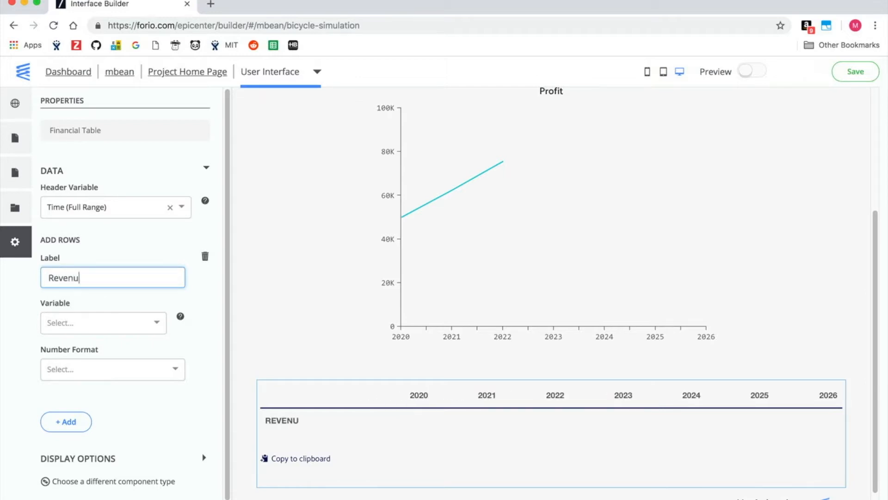
{"action": "left_click", "coordinate": [115, 321]}
{"action": "type", "text": "re"}
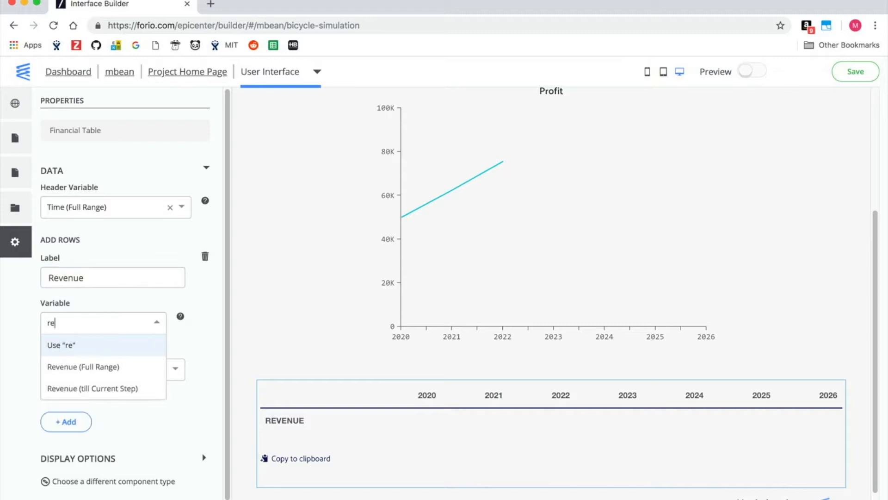
{"action": "left_click", "coordinate": [116, 388]}
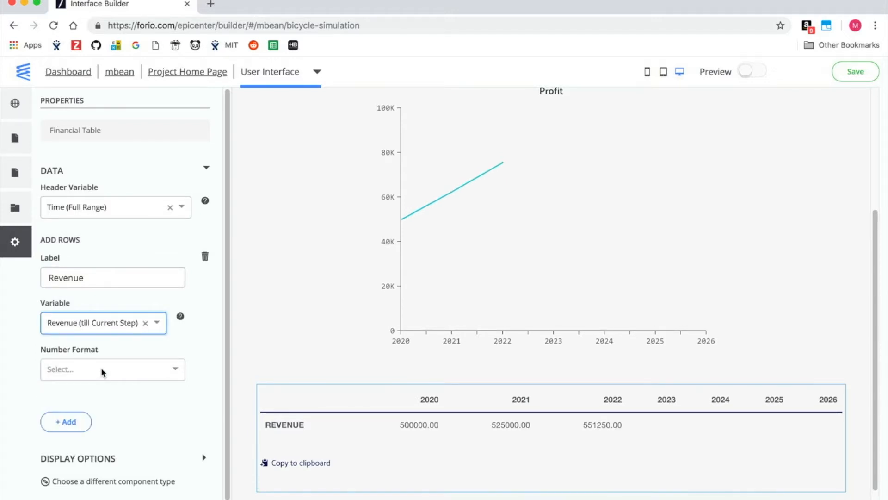
Step: Apply the custom number format $#,##0 to the table's Revenue row
{"action": "left_click", "coordinate": [100, 369]}
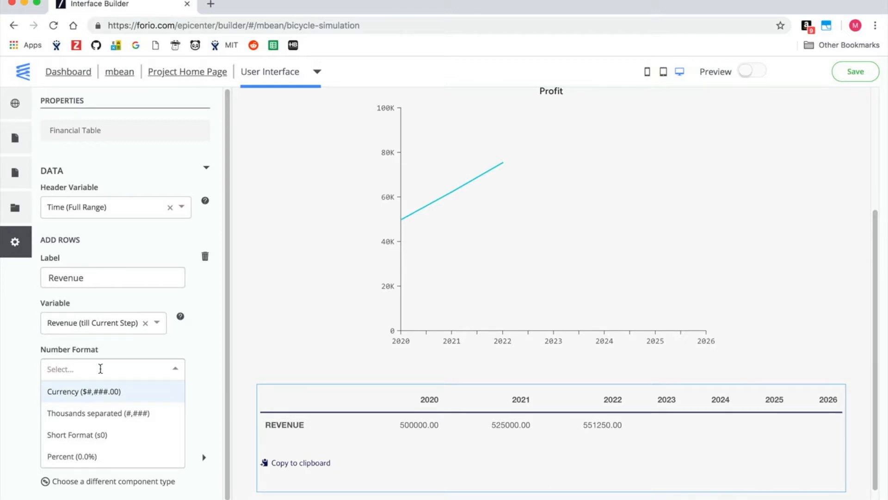
{"action": "type", "text": "$"}
{"action": "type", "text": "#"}
{"action": "key", "text": "Return"}
{"action": "type", "text": "##0"}
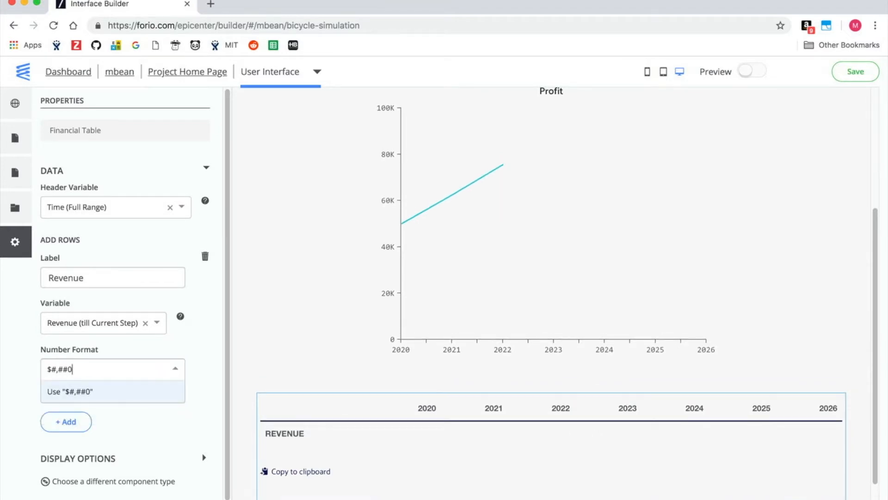
{"action": "key", "text": "Return"}
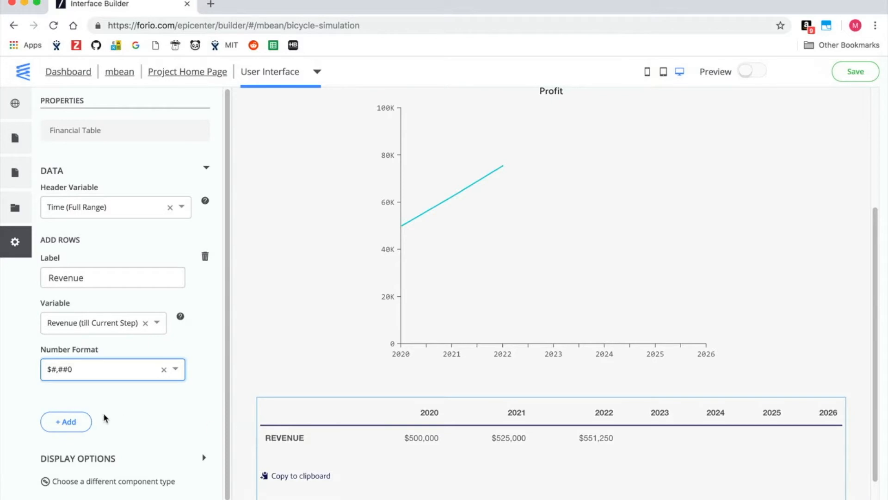
{"action": "scroll", "coordinate": [278, 402], "scroll_direction": "down", "scroll_amount": 1}
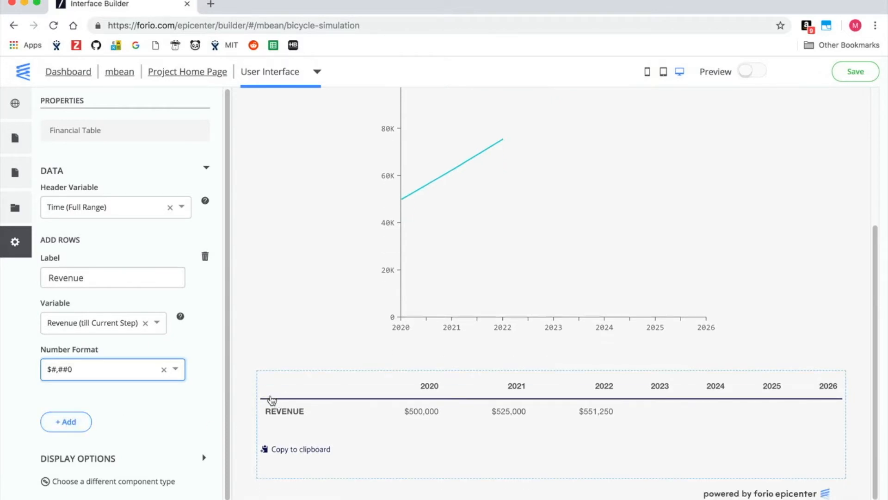
Step: Add a second table row labelled "Variable Costs" that uses the Variable_Costs (till Current Step) variable
{"action": "left_click", "coordinate": [65, 421]}
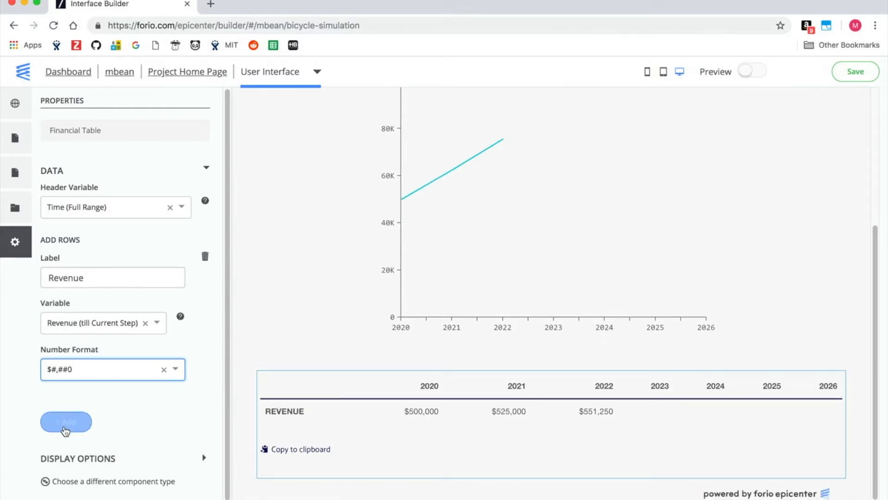
{"action": "type", "text": "V"}
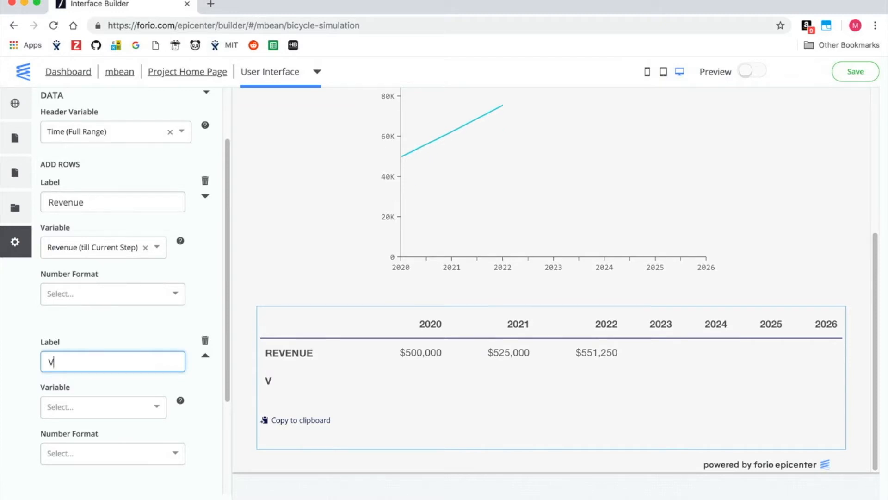
{"action": "type", "text": "ariable Costs"}
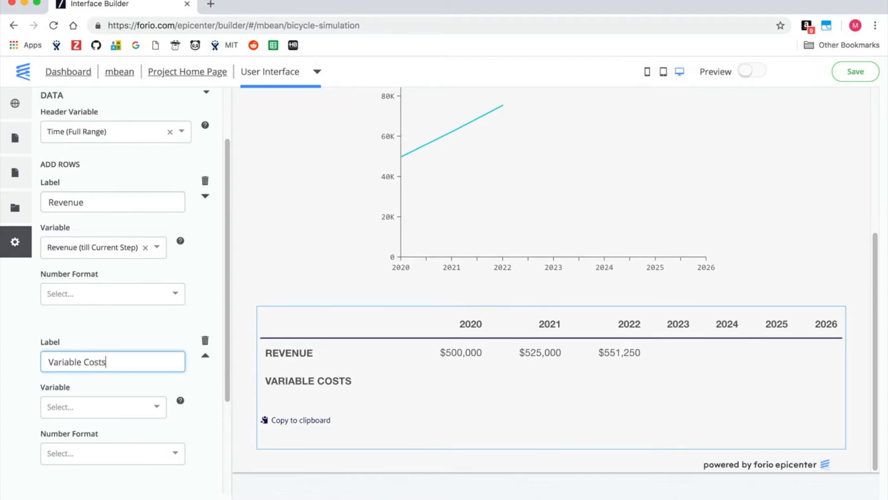
{"action": "left_click", "coordinate": [120, 409]}
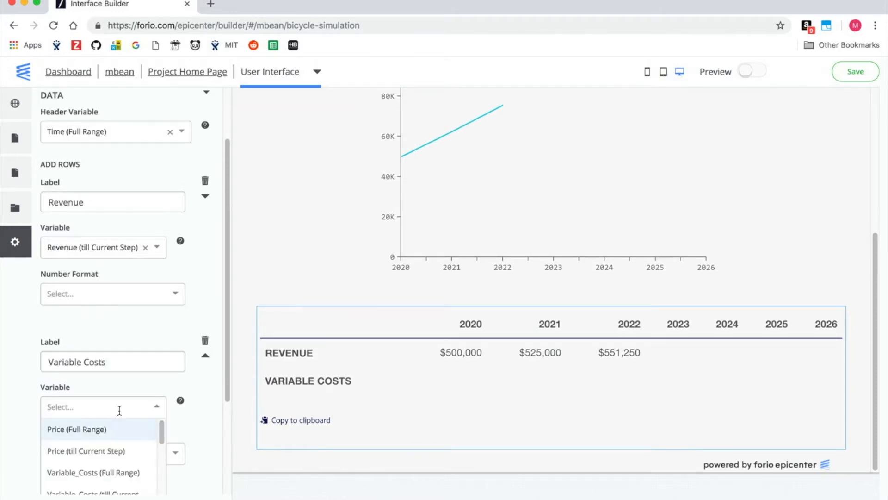
{"action": "type", "text": "v"}
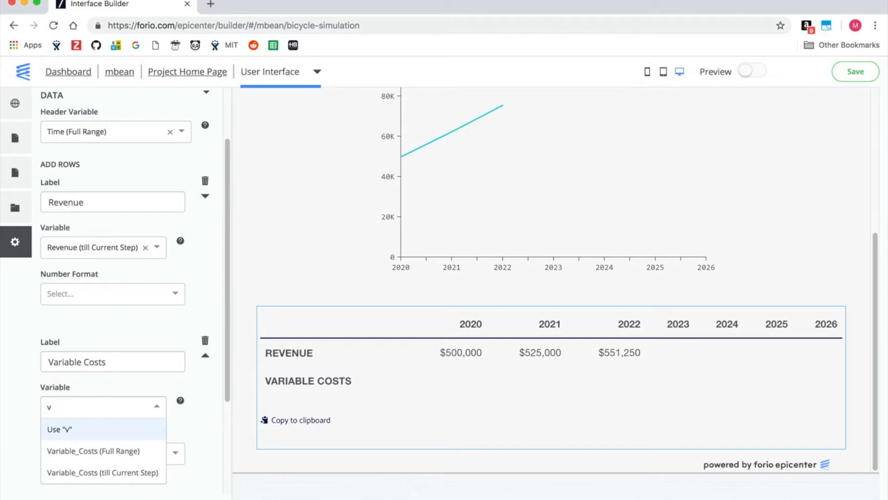
{"action": "left_click", "coordinate": [99, 472]}
Step: Open the Variable Costs row's number format for editing
{"action": "scroll", "coordinate": [110, 462], "scroll_direction": "down", "scroll_amount": 2}
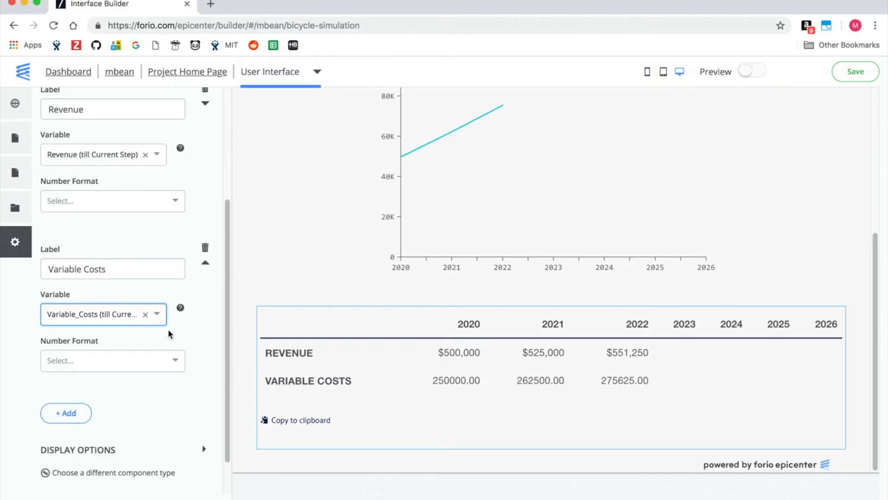
{"action": "left_click", "coordinate": [99, 362]}
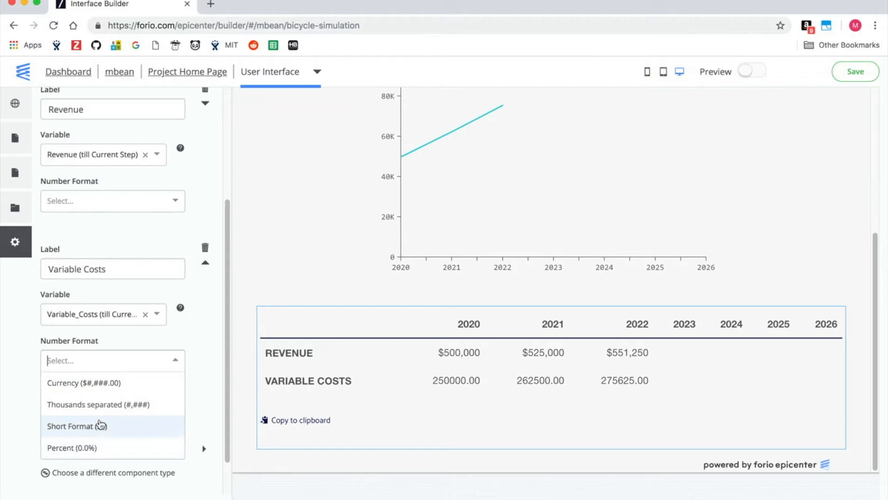
{"action": "scroll", "coordinate": [97, 413], "scroll_direction": "down", "scroll_amount": 1}
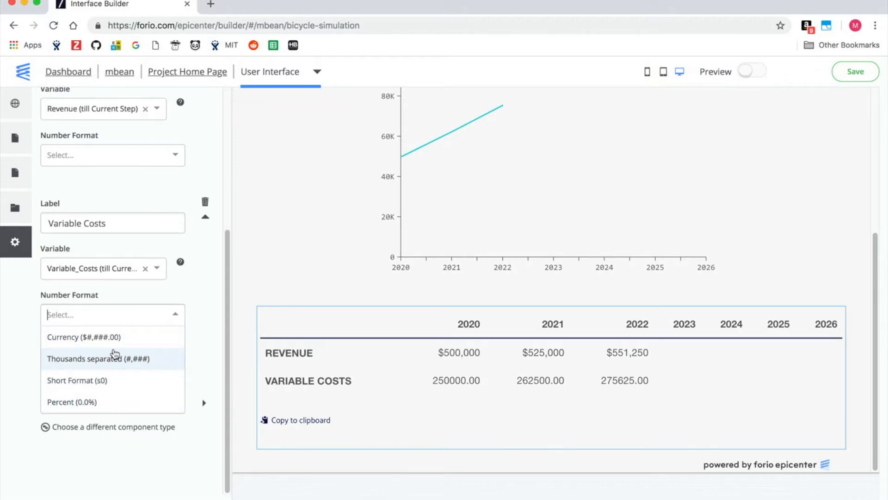
{"action": "type", "text": "#,##"}
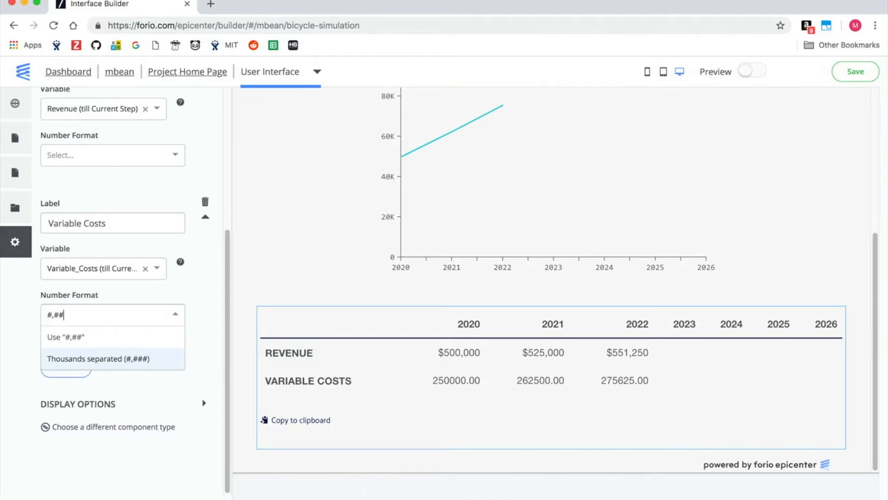
{"action": "key", "text": "BackSpace"}
{"action": "key", "text": "BackSpace"}
{"action": "key", "text": "BackSpace"}
{"action": "key", "text": "BackSpace"}
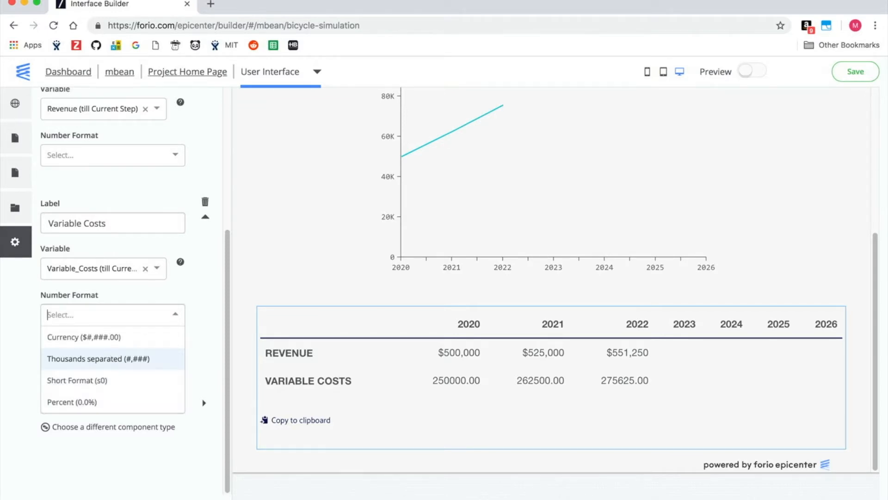
{"action": "type", "text": "##"}
{"action": "key", "text": "Return"}
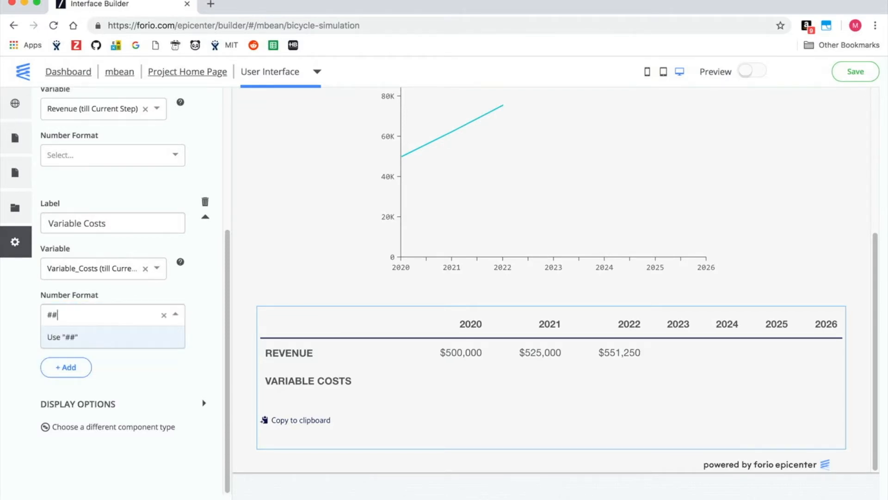
{"action": "key", "text": "BackSpace"}
{"action": "key", "text": "BackSpace"}
Step: Set the Variable Costs row's number format to the custom value $#,##0
{"action": "type", "text": "$"}
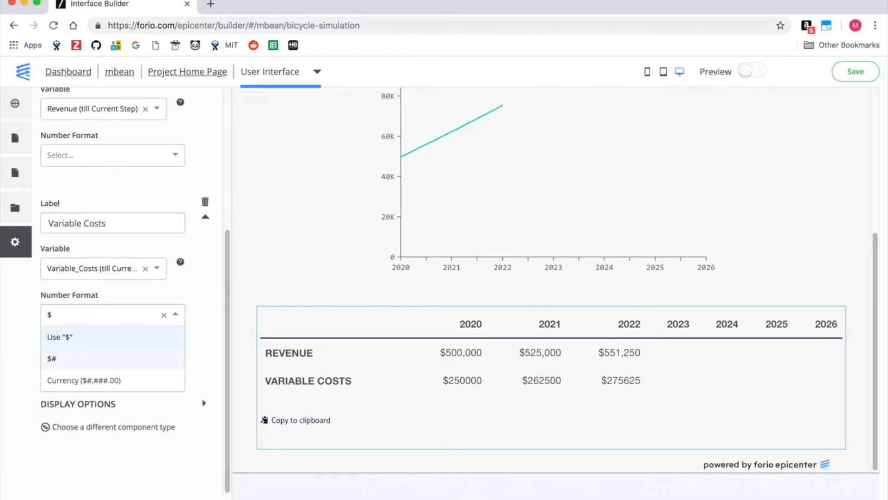
{"action": "type", "text": "#,##0"}
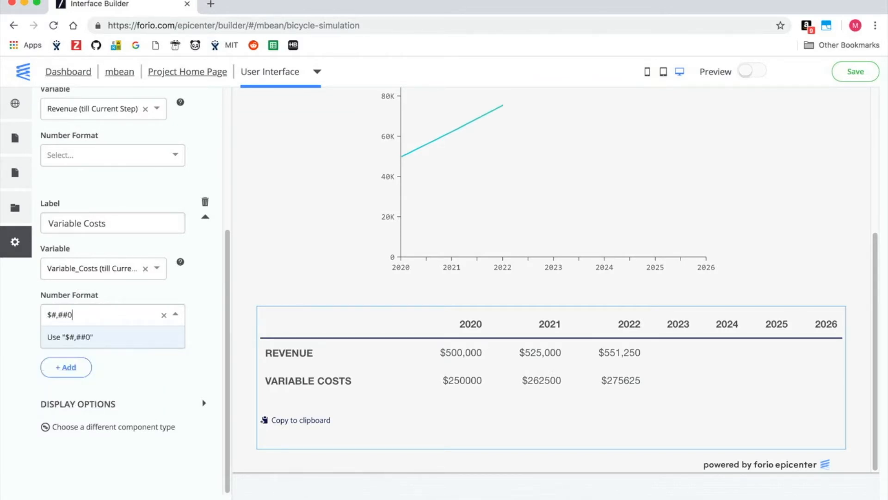
{"action": "key", "text": "Return"}
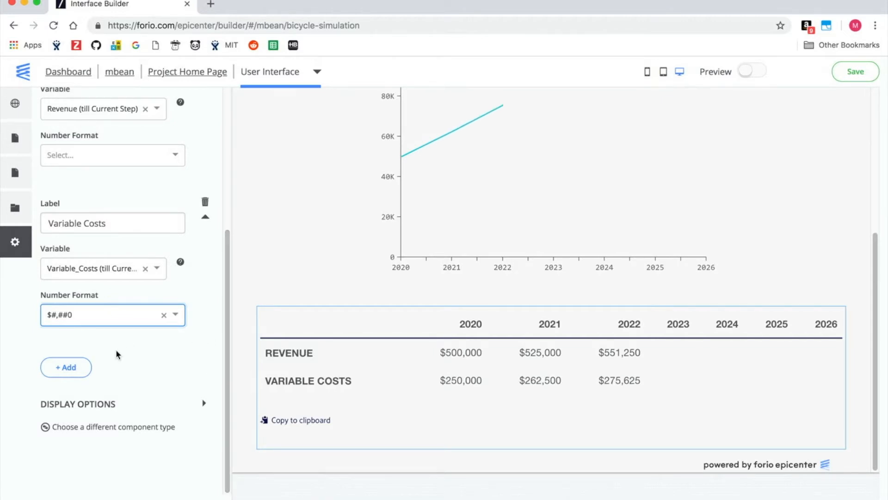
Step: Add a third table row labelled "Fixed Costs" that uses the Fixed_Costs (till Current Step) variable in the $#,##0 format
{"action": "left_click", "coordinate": [66, 367]}
{"action": "left_click", "coordinate": [74, 384]}
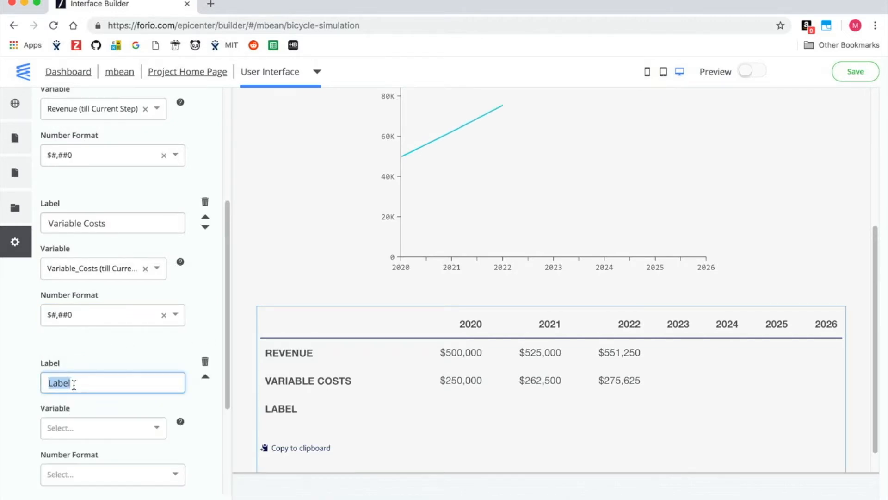
{"action": "type", "text": "Fixed Costs"}
{"action": "left_click", "coordinate": [77, 431]}
{"action": "type", "text": "fix"}
{"action": "left_click", "coordinate": [78, 492]}
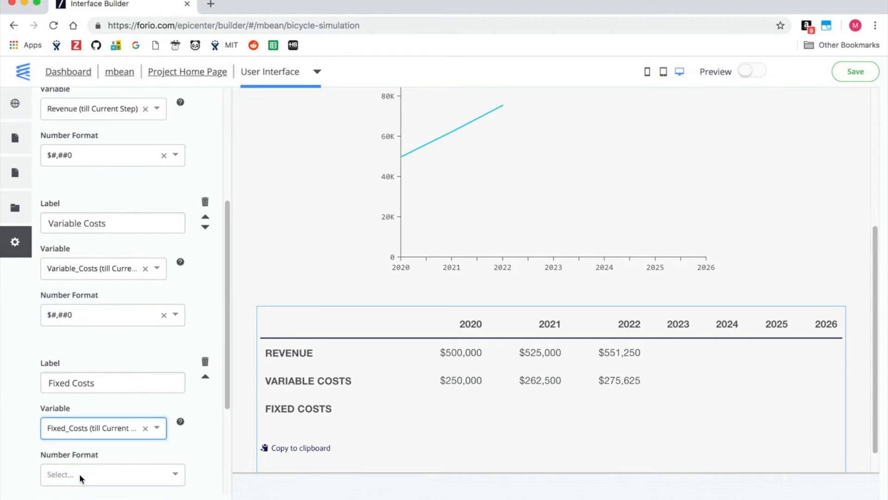
{"action": "scroll", "coordinate": [87, 459], "scroll_direction": "down", "scroll_amount": 3}
{"action": "left_click", "coordinate": [98, 315]}
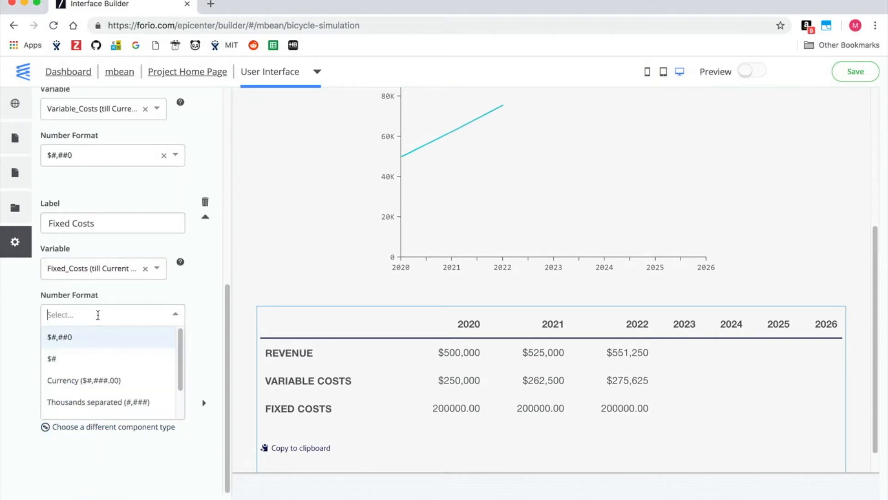
{"action": "left_click", "coordinate": [85, 338]}
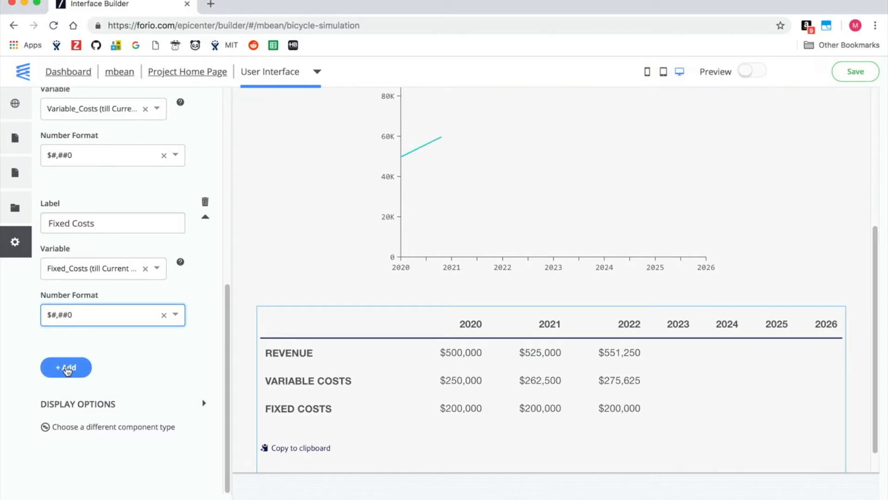
Step: Add a fourth table row labelled "Profit" that uses the Profit (till Current Step) variable in the $#,##0 format
{"action": "left_click", "coordinate": [83, 370]}
{"action": "left_click", "coordinate": [84, 386]}
{"action": "double_click", "coordinate": [81, 380]}
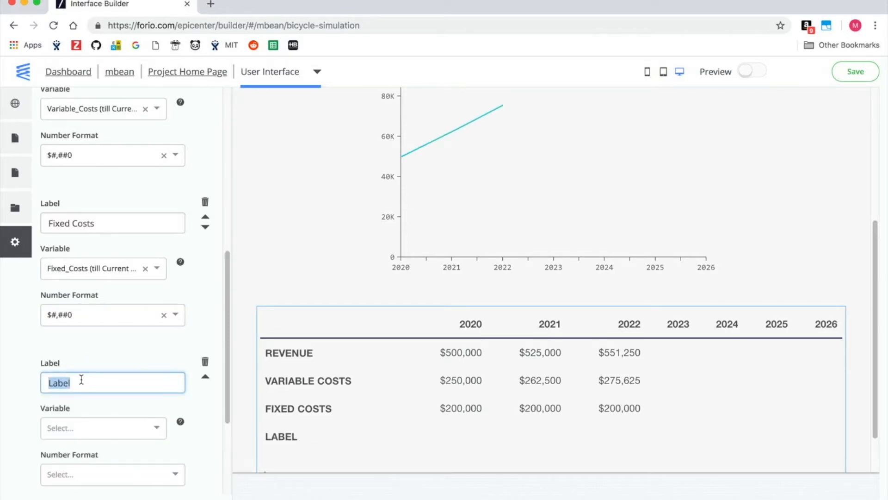
{"action": "type", "text": "Profit"}
{"action": "key", "text": "Tab"}
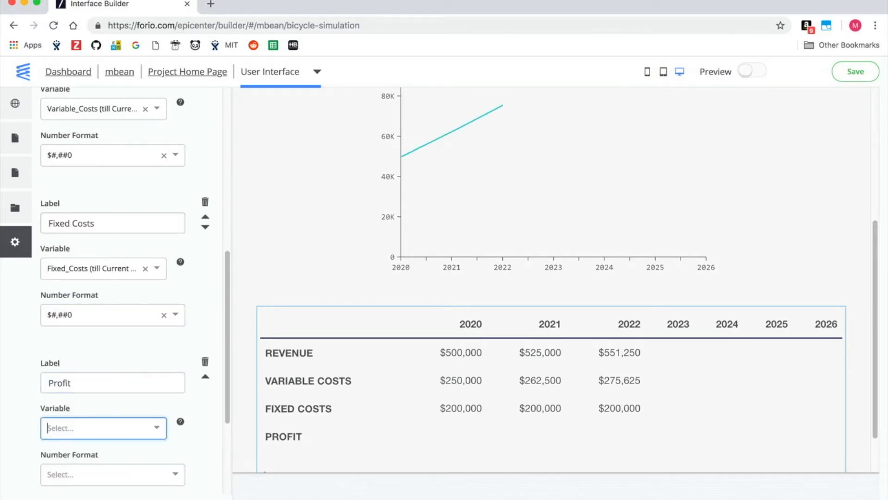
{"action": "type", "text": "prof"}
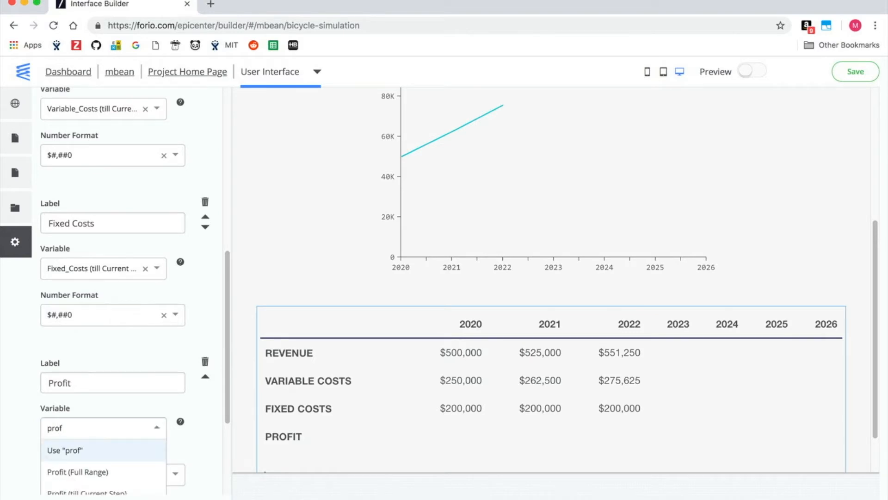
{"action": "scroll", "coordinate": [84, 412], "scroll_direction": "down", "scroll_amount": 3}
{"action": "left_click", "coordinate": [87, 432]}
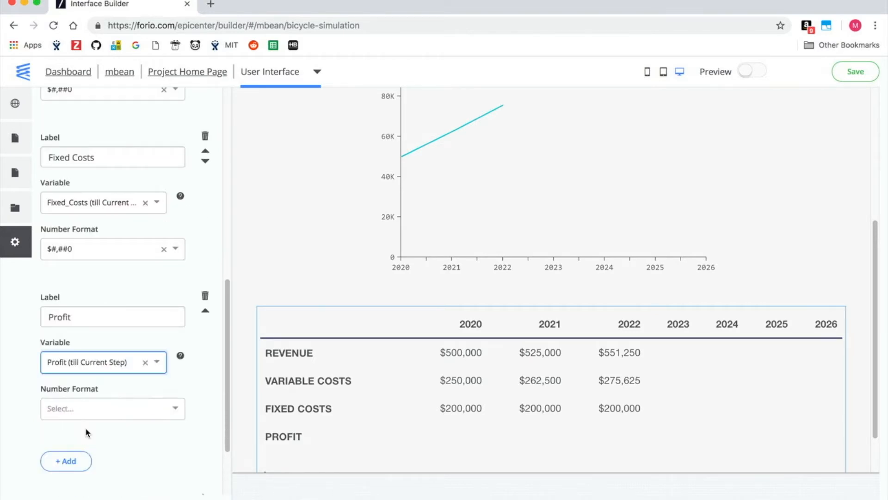
{"action": "left_click", "coordinate": [79, 409]}
{"action": "left_click", "coordinate": [73, 434]}
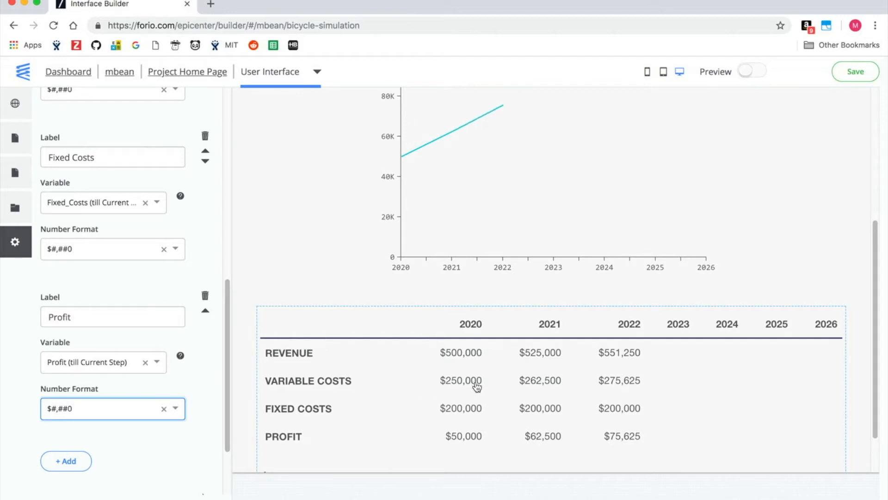
Step: Open the simulation's Decisions page and turn the first decision placeholder of the first column into a slider
{"action": "scroll", "coordinate": [477, 387], "scroll_direction": "up", "scroll_amount": 5}
{"action": "scroll", "coordinate": [468, 387], "scroll_direction": "down", "scroll_amount": 2}
{"action": "scroll", "coordinate": [462, 387], "scroll_direction": "up", "scroll_amount": 2}
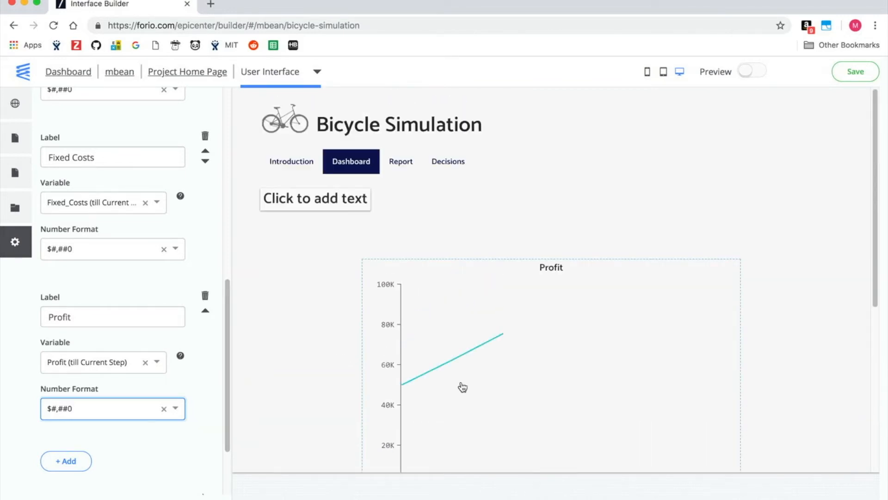
{"action": "left_click", "coordinate": [453, 165]}
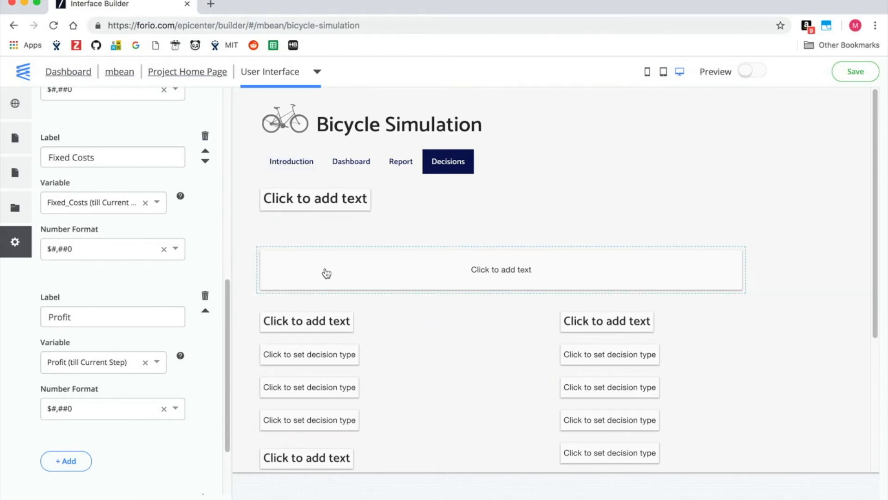
{"action": "left_click", "coordinate": [320, 357]}
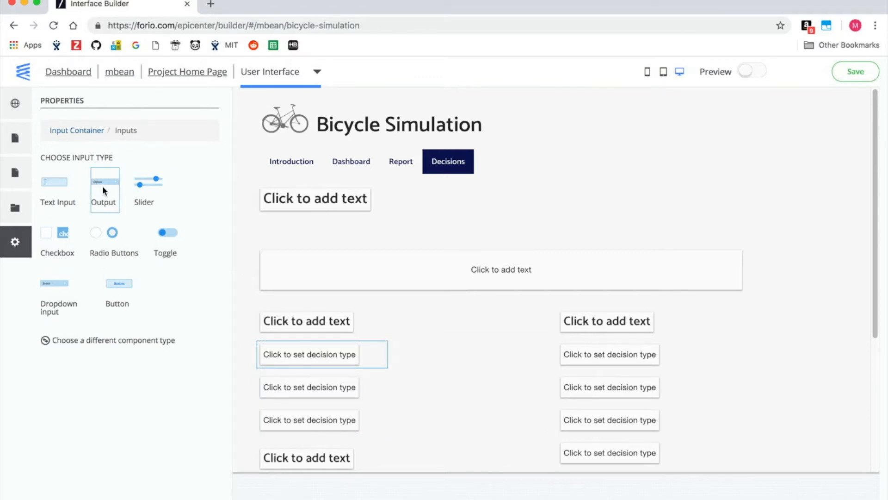
{"action": "left_click", "coordinate": [151, 187]}
Step: Label the slider "Bicycle Price" and assign it the Price[Current Step] variable
{"action": "double_click", "coordinate": [144, 182]}
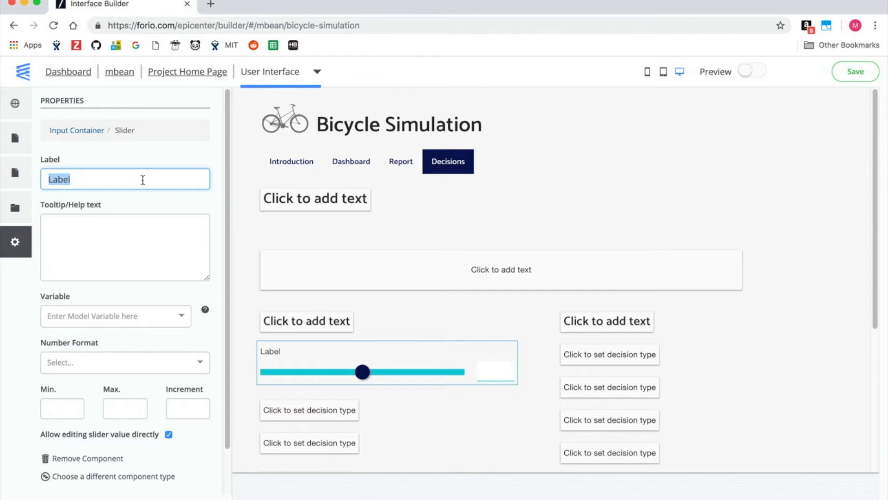
{"action": "type", "text": "Bicycle "}
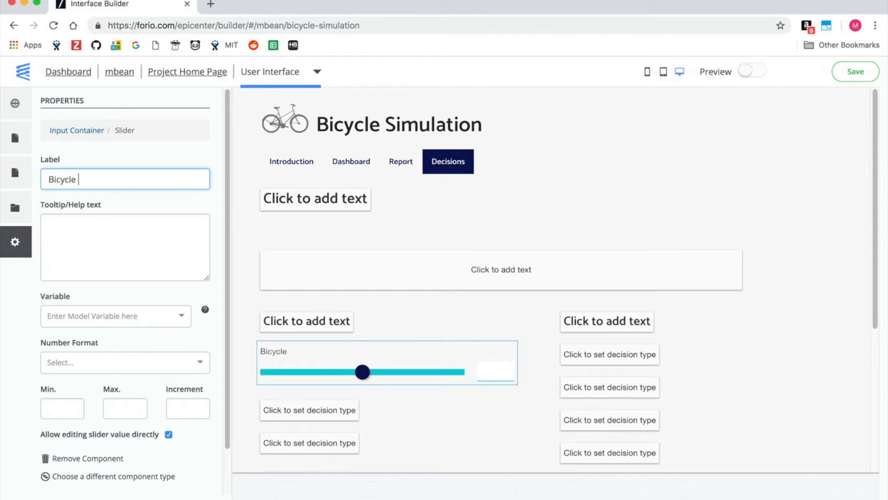
{"action": "type", "text": "Price"}
{"action": "key", "text": "Tab"}
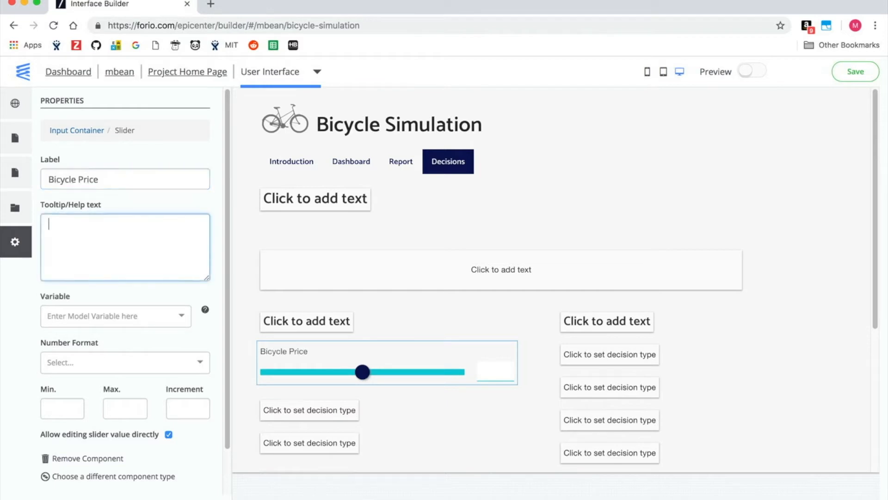
{"action": "left_click", "coordinate": [136, 319]}
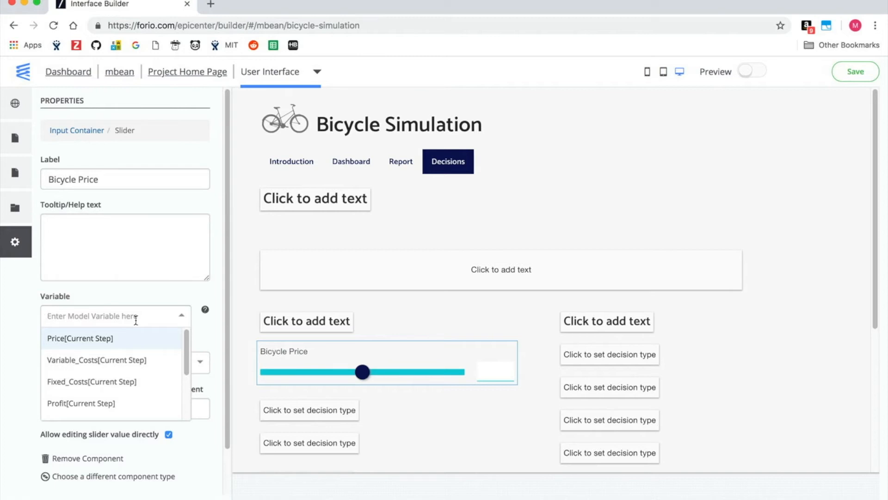
{"action": "left_click", "coordinate": [111, 340]}
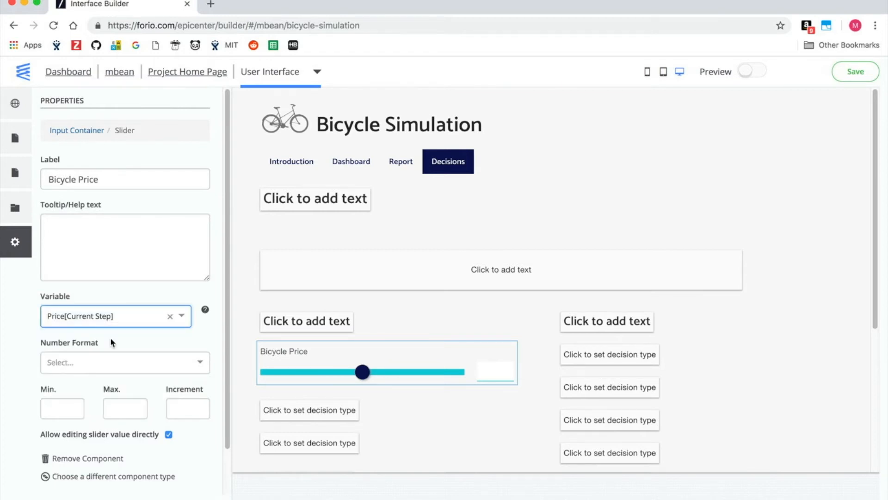
Step: Format the Bicycle Price slider as Currency ($#,###.00) and give it a range of 1 to 2000 with an increment of 1
{"action": "left_click", "coordinate": [106, 362]}
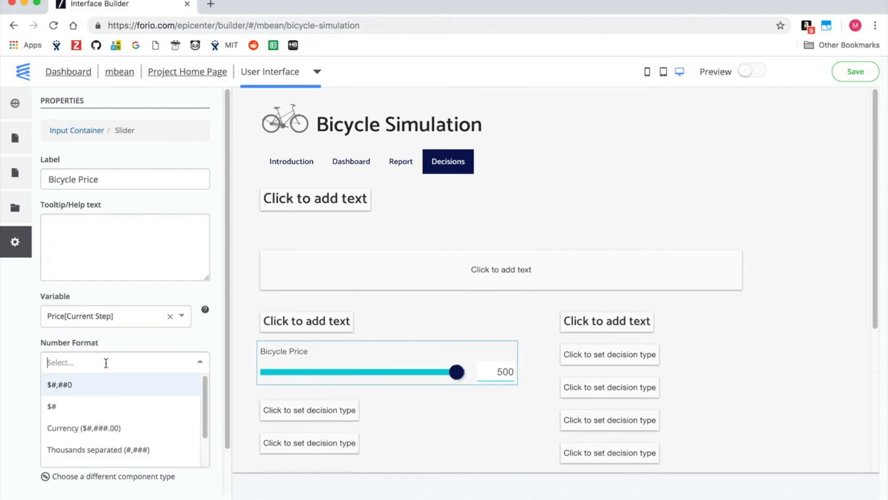
{"action": "left_click", "coordinate": [100, 426]}
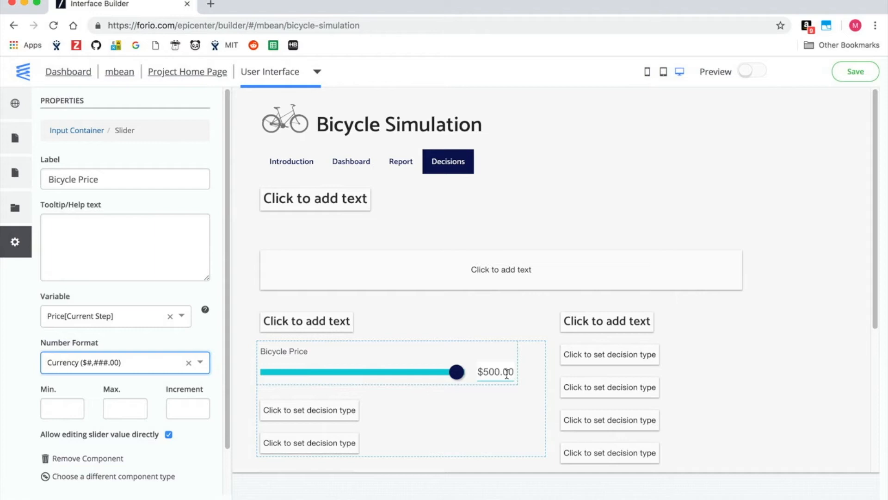
{"action": "left_click", "coordinate": [68, 409]}
{"action": "type", "text": "1"}
{"action": "key", "text": "Tab"}
{"action": "type", "text": "2000"}
{"action": "key", "text": "Tab"}
{"action": "key", "text": "Tab"}
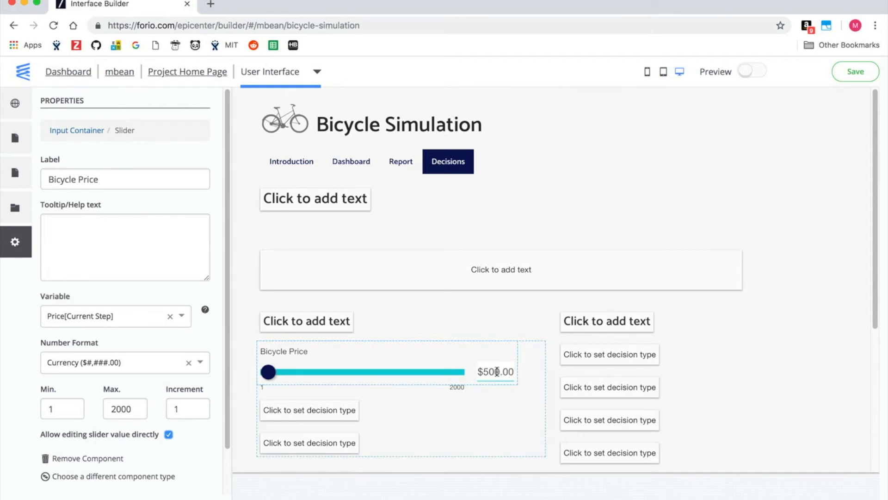
Step: Turn direct editing of the Bicycle Price slider's value off and back on
{"action": "left_click", "coordinate": [169, 435]}
{"action": "left_click", "coordinate": [169, 435]}
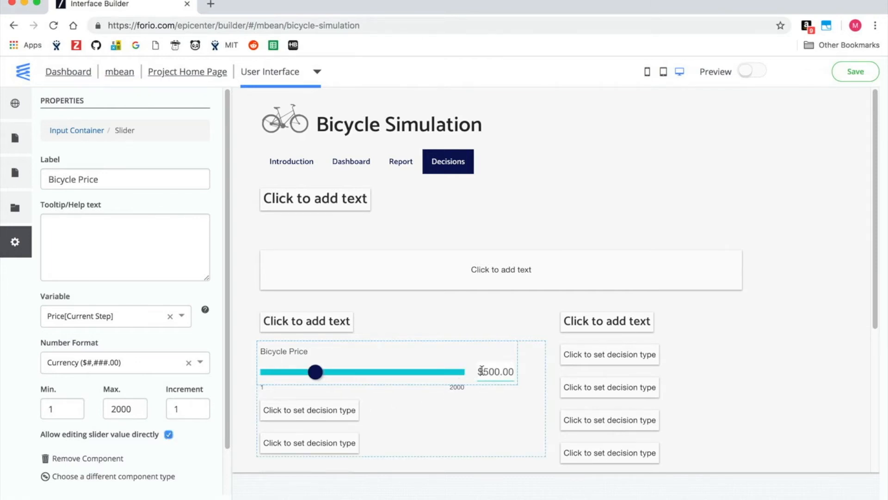
Step: Set the Simulate button's "UI: Navigate to" operation to lead to the new dashboard page
{"action": "scroll", "coordinate": [359, 353], "scroll_direction": "down", "scroll_amount": 5}
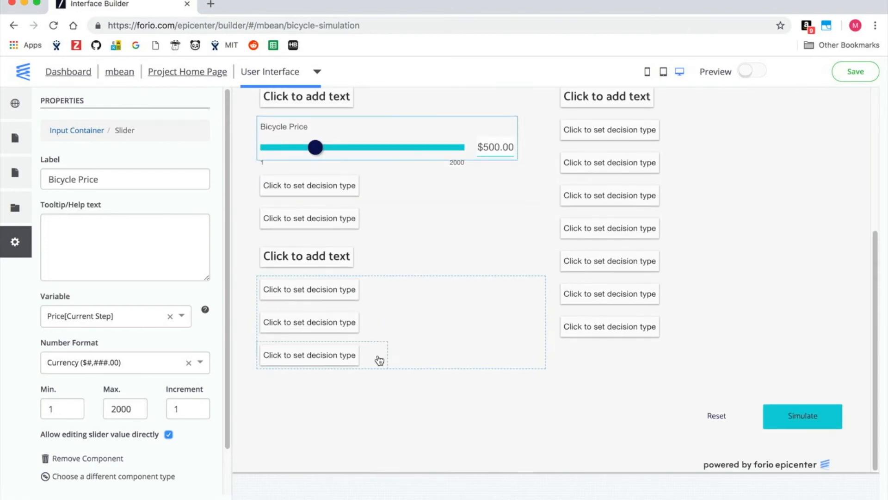
{"action": "left_click", "coordinate": [799, 422]}
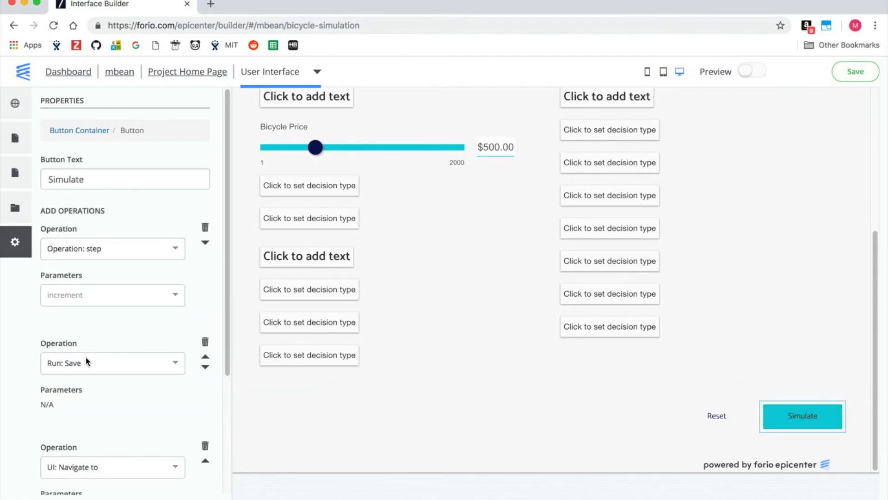
{"action": "scroll", "coordinate": [86, 361], "scroll_direction": "down", "scroll_amount": 3}
{"action": "scroll", "coordinate": [80, 375], "scroll_direction": "down", "scroll_amount": 3}
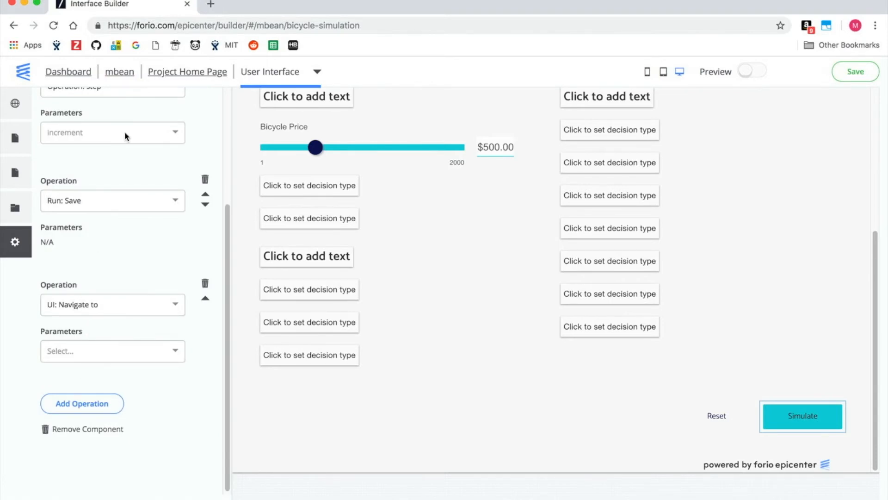
{"action": "left_click", "coordinate": [116, 351]}
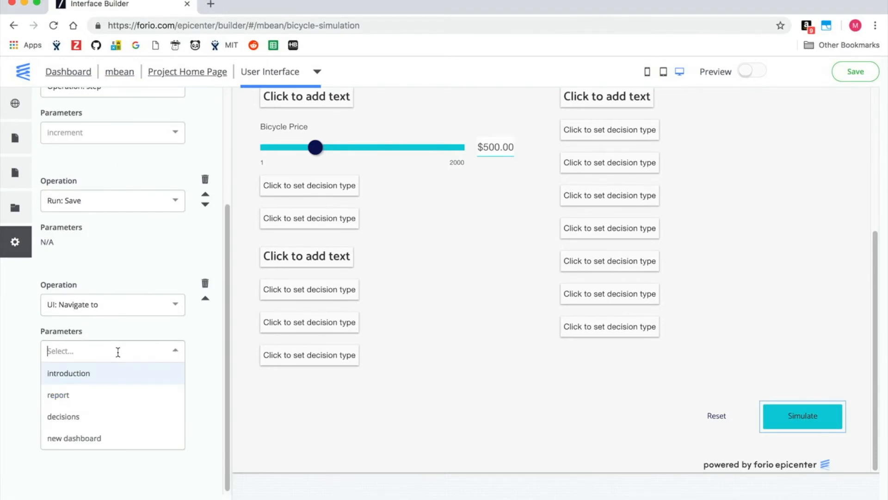
{"action": "left_click", "coordinate": [98, 438]}
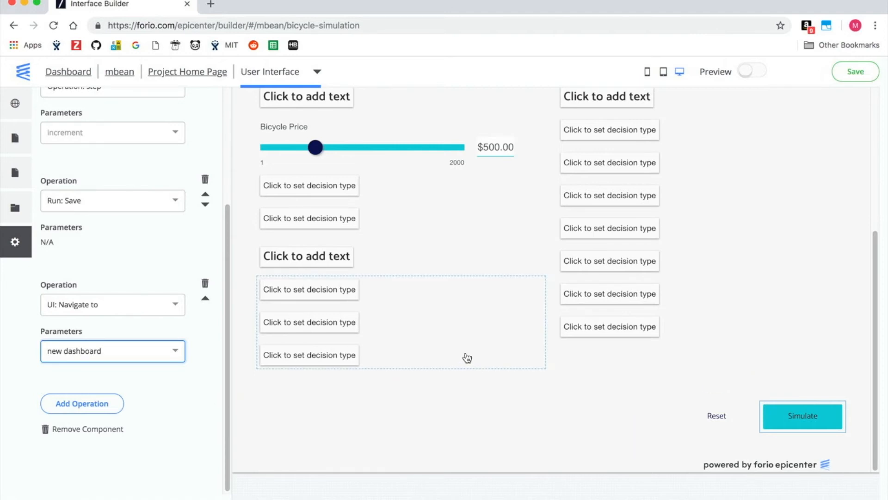
Step: Return to the simulation's Introduction page and save the interface
{"action": "scroll", "coordinate": [467, 357], "scroll_direction": "up", "scroll_amount": 5}
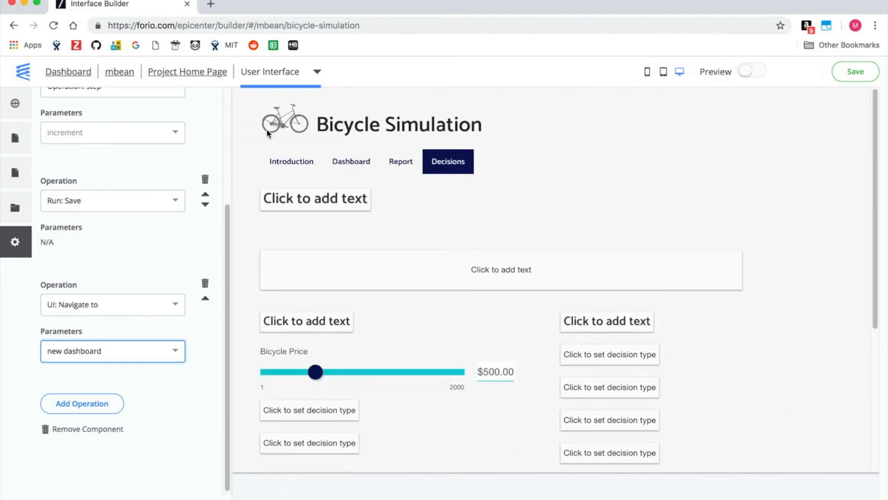
{"action": "left_click", "coordinate": [287, 162]}
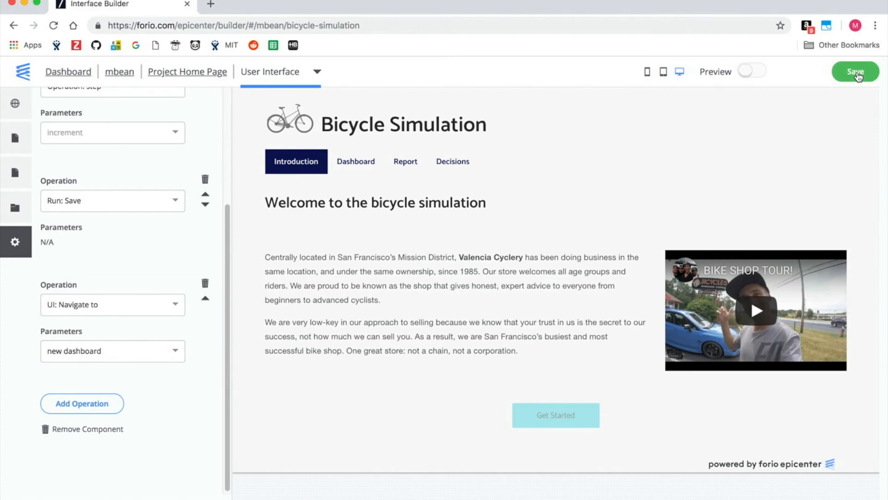
{"action": "left_click", "coordinate": [857, 73]}
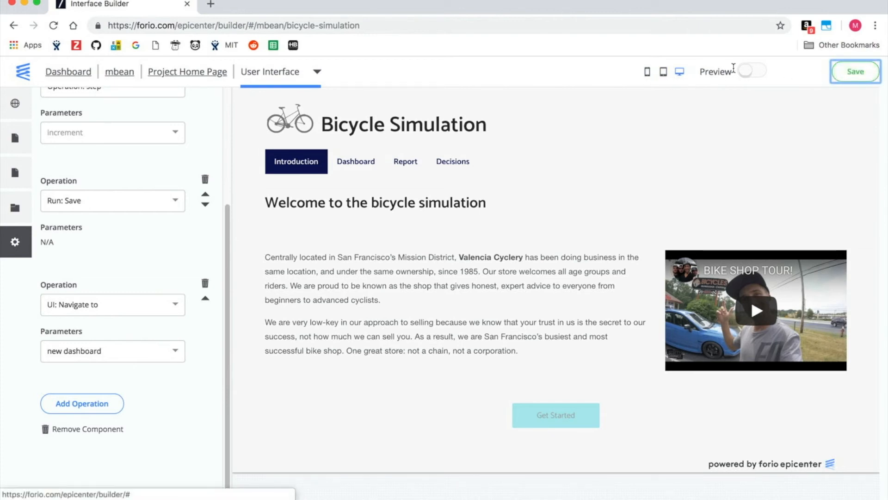
Step: Preview the Introduction page in the phone, tablet and desktop layouts, opening and closing the navigation menu in the phone layout
{"action": "left_click", "coordinate": [754, 76]}
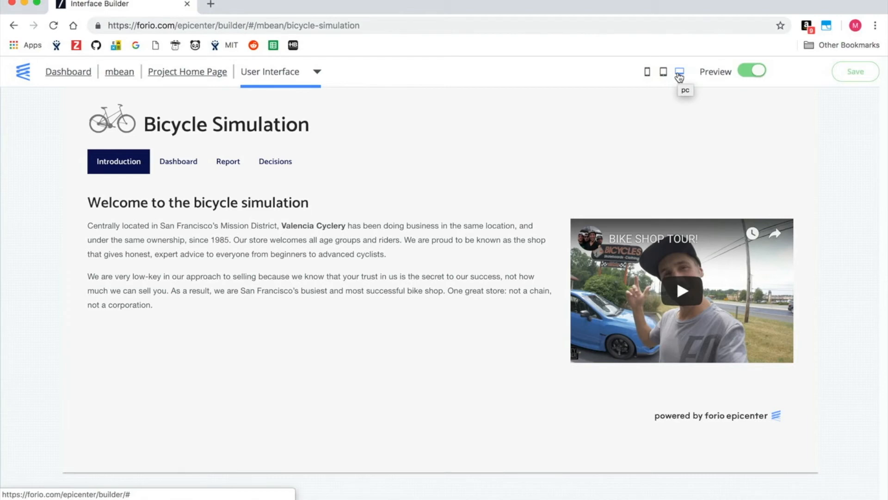
{"action": "left_click", "coordinate": [648, 73]}
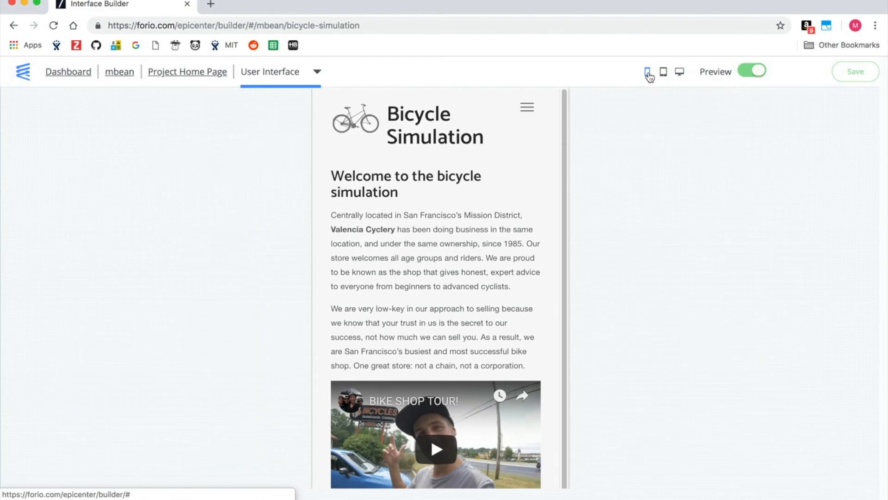
{"action": "left_click", "coordinate": [528, 109]}
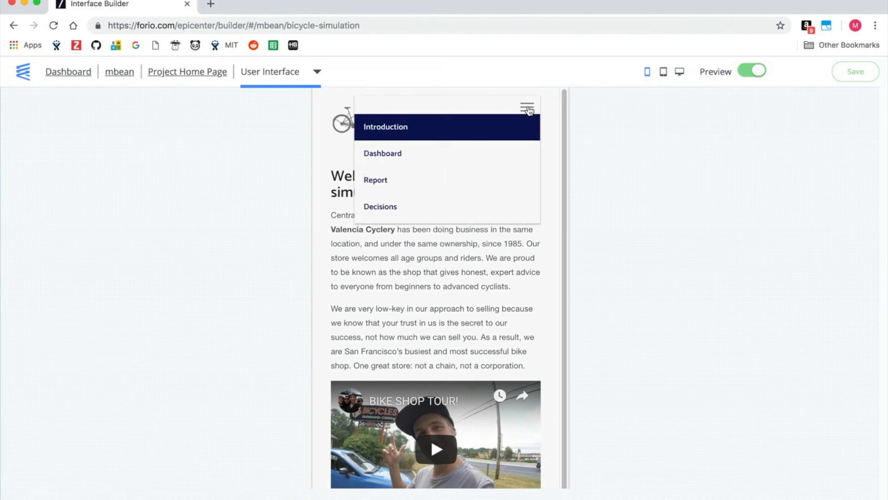
{"action": "left_click", "coordinate": [528, 109]}
{"action": "left_click", "coordinate": [663, 73]}
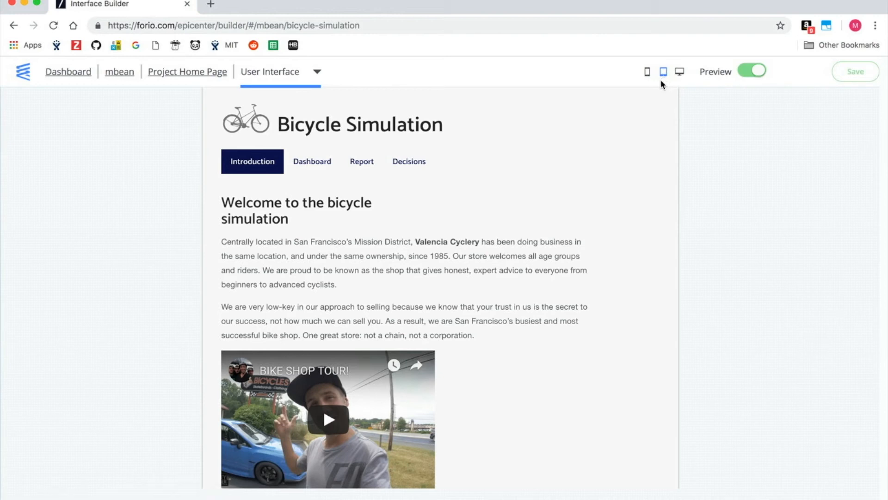
{"action": "left_click", "coordinate": [680, 72]}
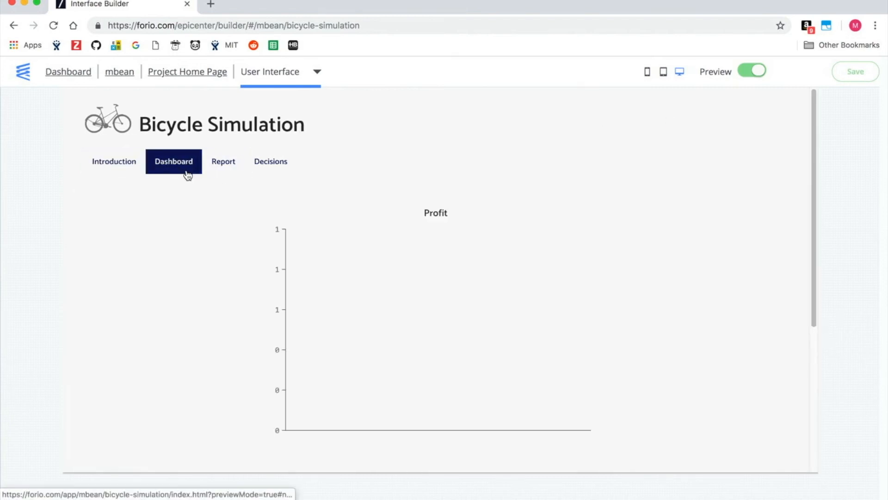
Step: Check the previewed Dashboard, and simulate with a Bicycle Price of $922.00 on the Decisions page to review the updated results
{"action": "scroll", "coordinate": [202, 224], "scroll_direction": "down", "scroll_amount": 5}
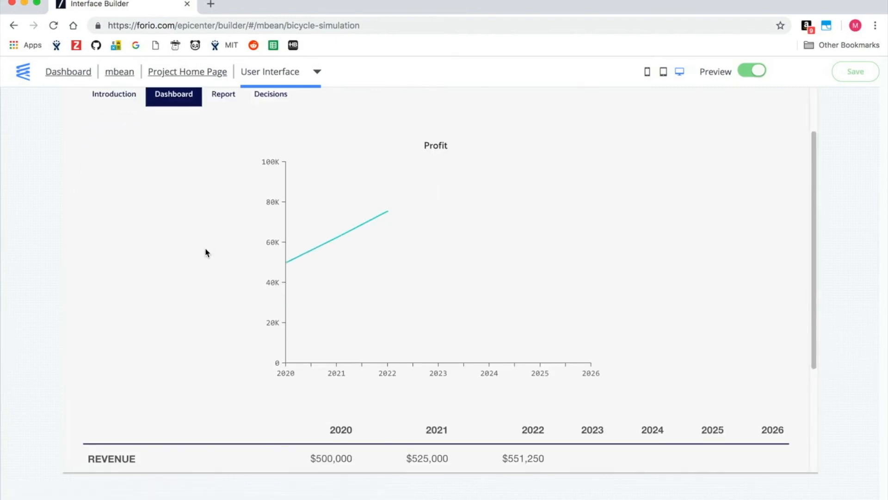
{"action": "scroll", "coordinate": [206, 256], "scroll_direction": "up", "scroll_amount": 4}
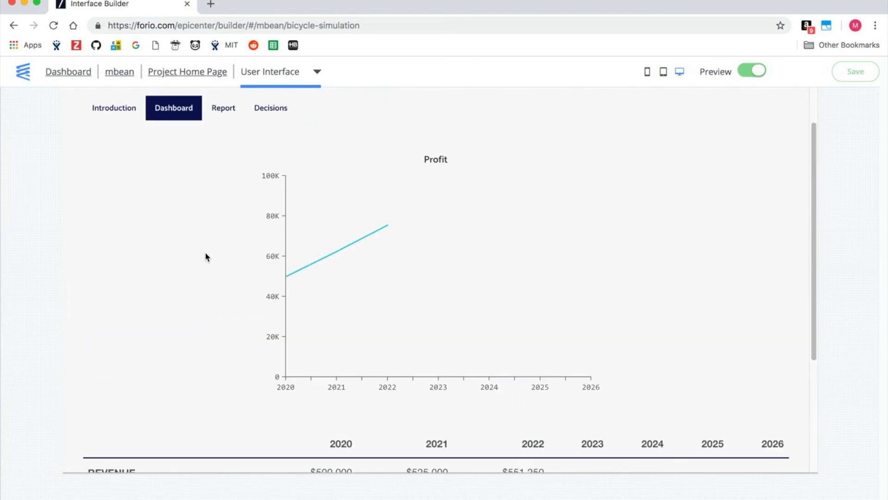
{"action": "left_click", "coordinate": [271, 107]}
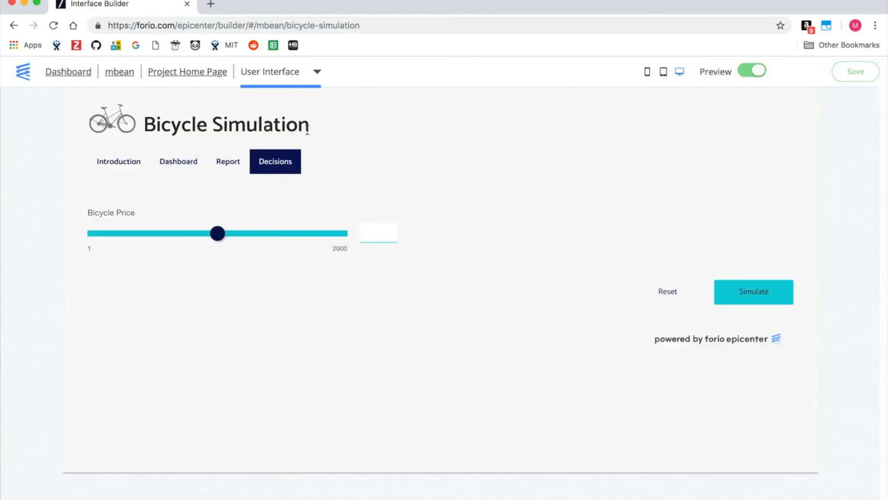
{"action": "left_click_drag", "start_coordinate": [157, 237], "coordinate": [208, 239]}
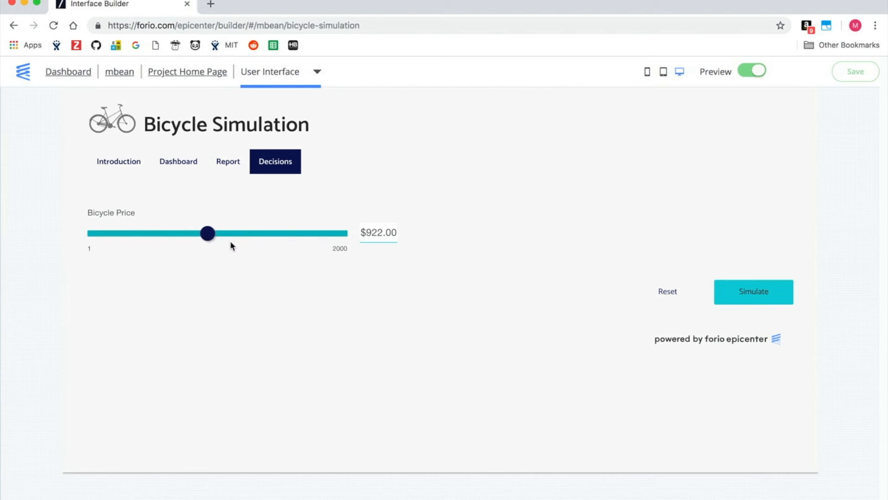
{"action": "left_click", "coordinate": [751, 298]}
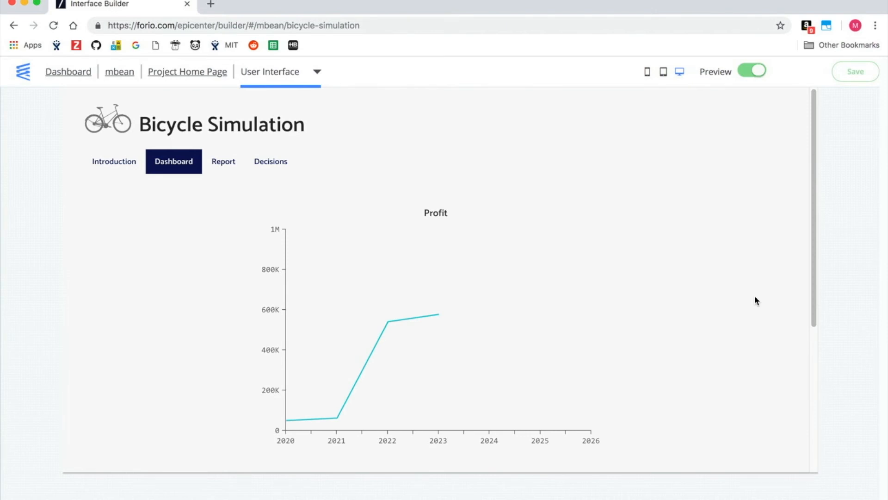
{"action": "scroll", "coordinate": [675, 330], "scroll_direction": "down", "scroll_amount": 1}
{"action": "scroll", "coordinate": [675, 330], "scroll_direction": "down", "scroll_amount": 5}
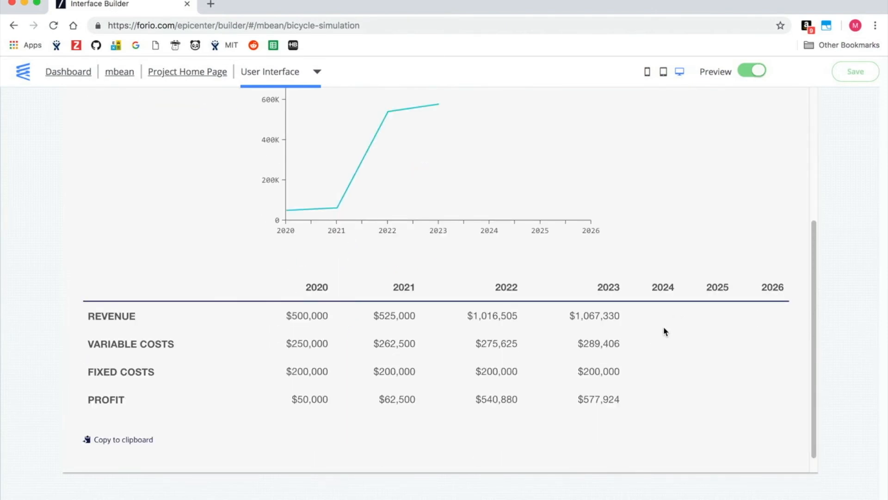
{"action": "scroll", "coordinate": [663, 327], "scroll_direction": "up", "scroll_amount": 5}
Step: Lower the Bicycle Price on the Decisions page, simulate again and review the profit chart and results table
{"action": "left_click", "coordinate": [268, 166]}
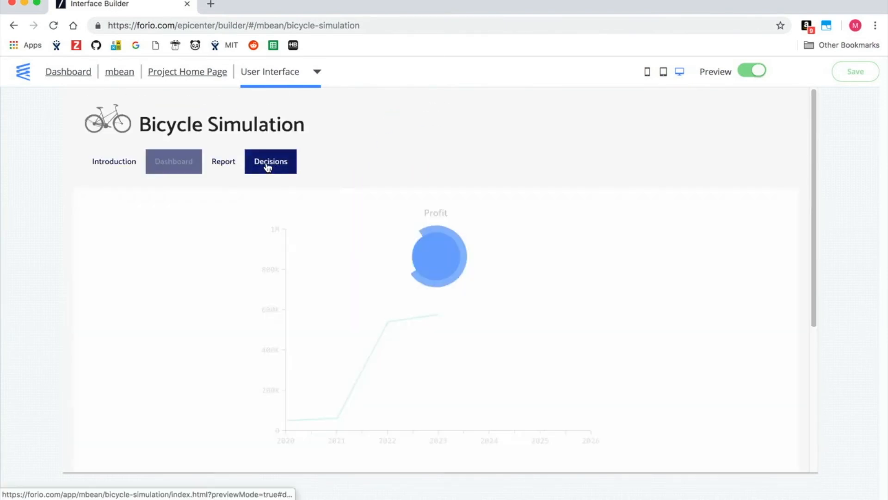
{"action": "left_click_drag", "start_coordinate": [217, 234], "coordinate": [186, 236]}
{"action": "left_click", "coordinate": [766, 291]}
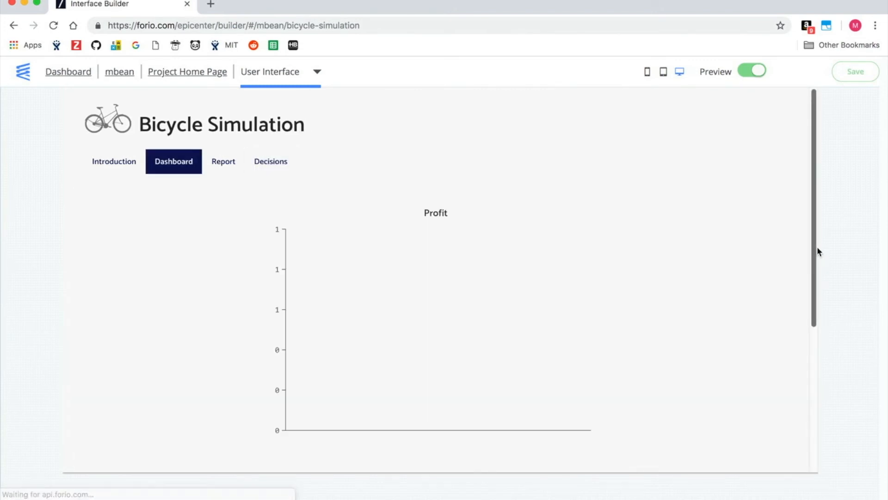
{"action": "scroll", "coordinate": [800, 266], "scroll_direction": "down", "scroll_amount": 5}
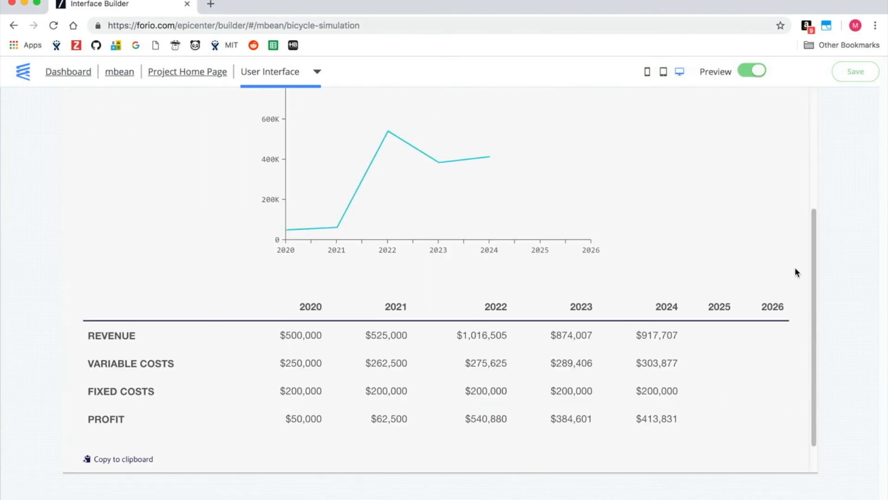
{"action": "scroll", "coordinate": [795, 271], "scroll_direction": "up", "scroll_amount": 5}
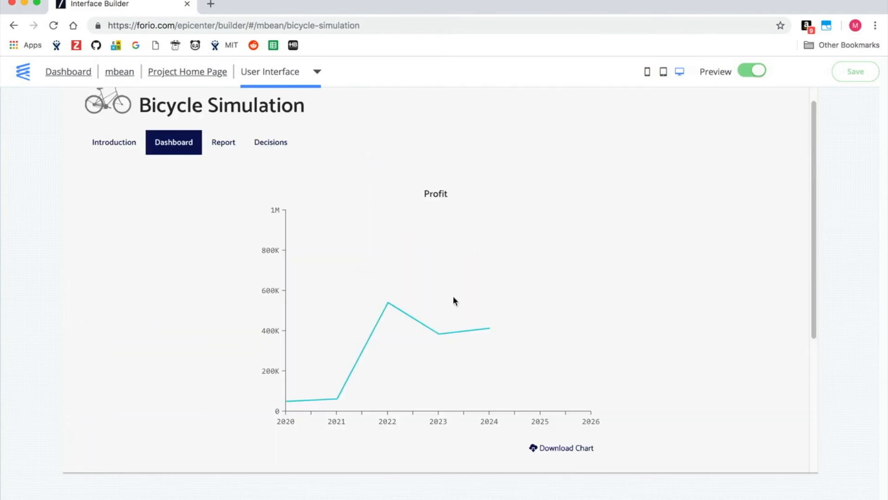
Step: Go to the project home page and look through the project's model files and interface files
{"action": "left_click", "coordinate": [197, 78]}
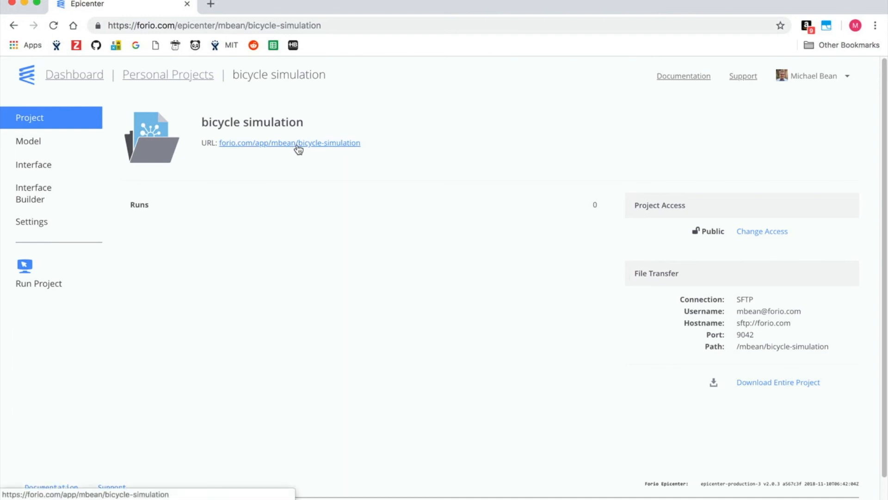
{"action": "left_click", "coordinate": [25, 144]}
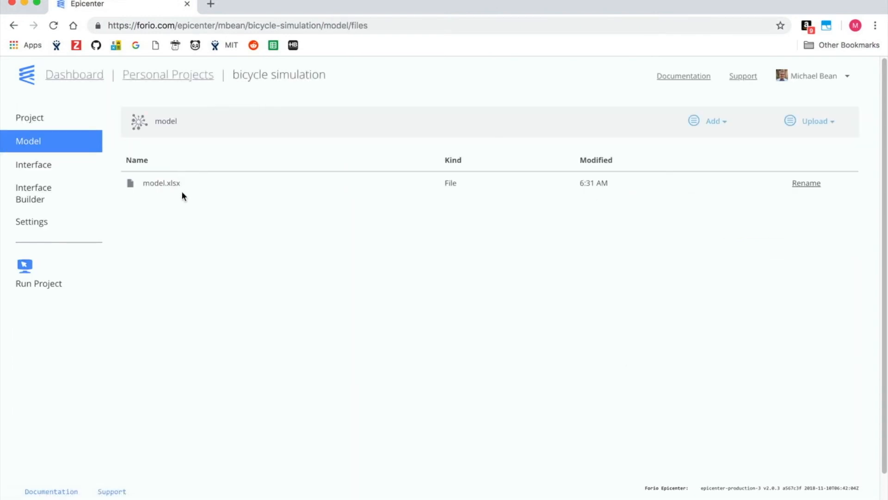
{"action": "left_click", "coordinate": [40, 167]}
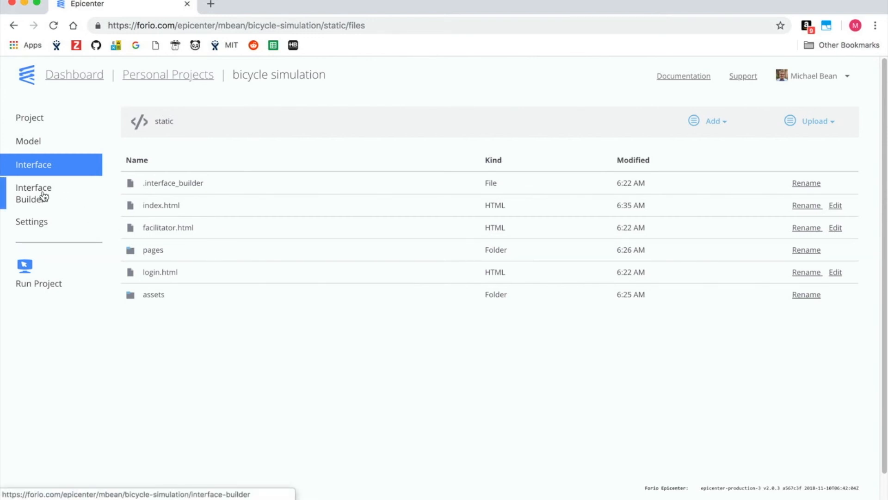
Step: Open decisions.html from the pages folder and examine the code of the Bicycle Price range input
{"action": "left_click", "coordinate": [154, 251]}
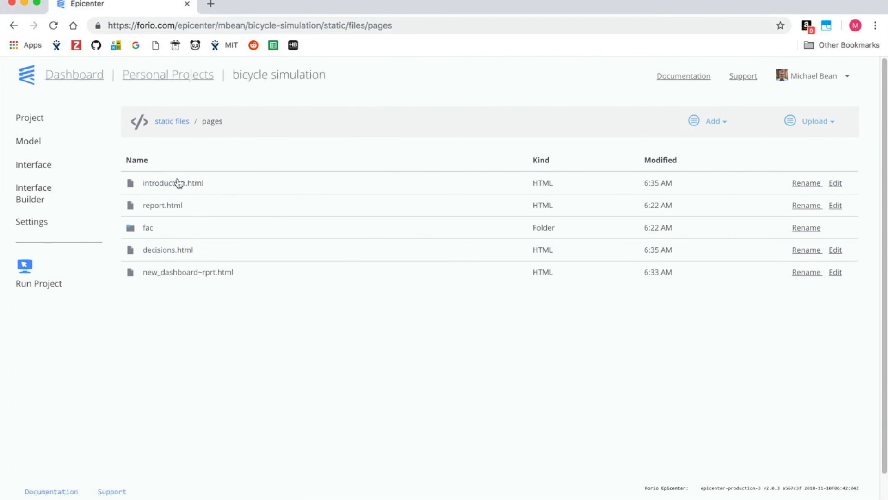
{"action": "left_click", "coordinate": [167, 253]}
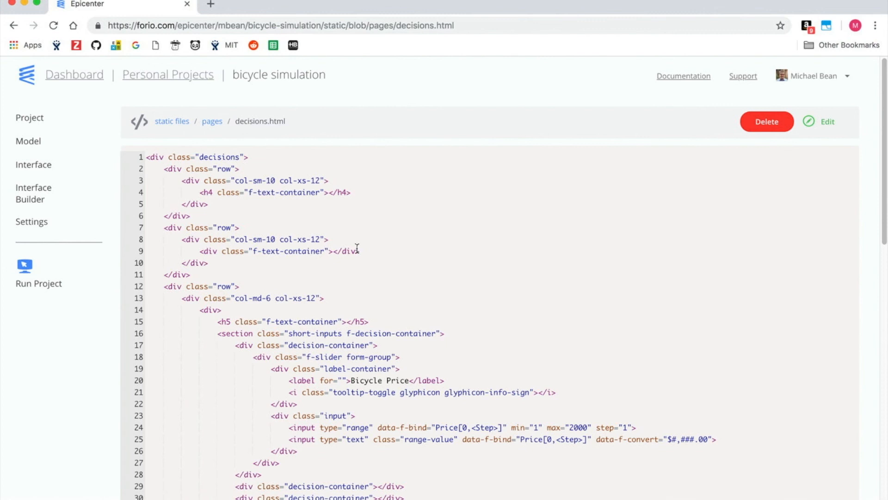
{"action": "scroll", "coordinate": [357, 250], "scroll_direction": "down", "scroll_amount": 5}
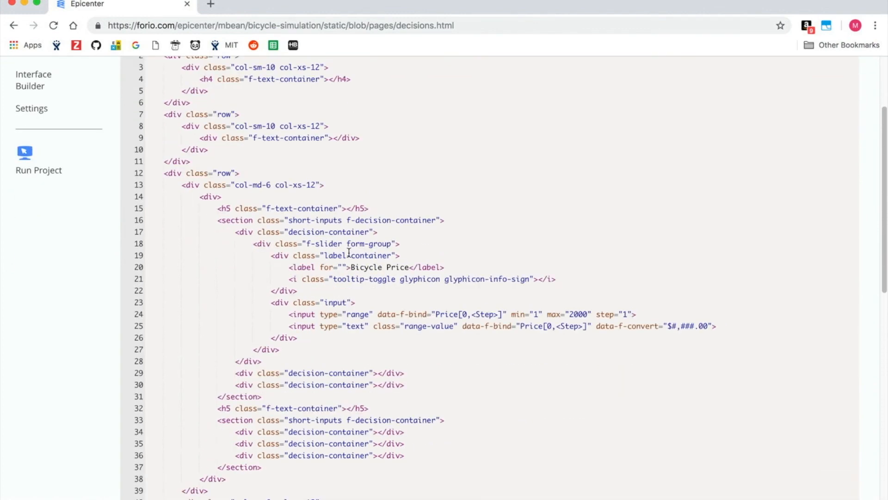
{"action": "scroll", "coordinate": [324, 277], "scroll_direction": "down", "scroll_amount": 1}
{"action": "left_click_drag", "start_coordinate": [285, 300], "coordinate": [632, 296]}
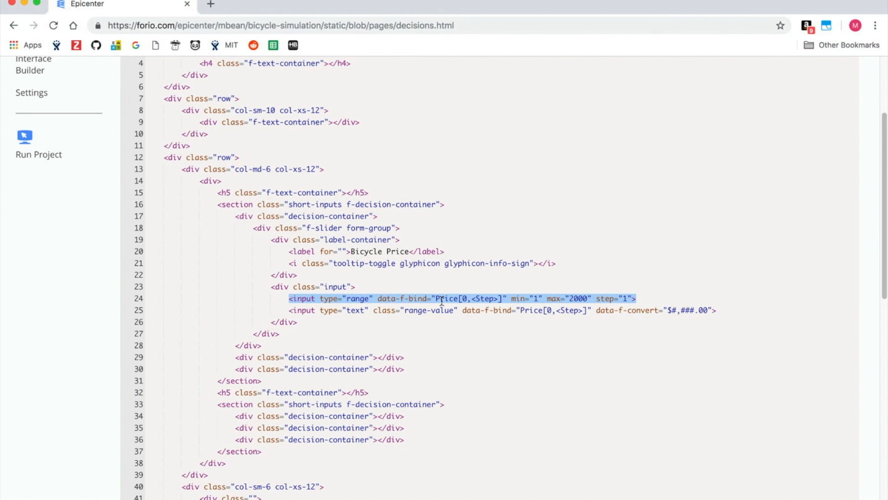
{"action": "scroll", "coordinate": [442, 301], "scroll_direction": "up", "scroll_amount": 5}
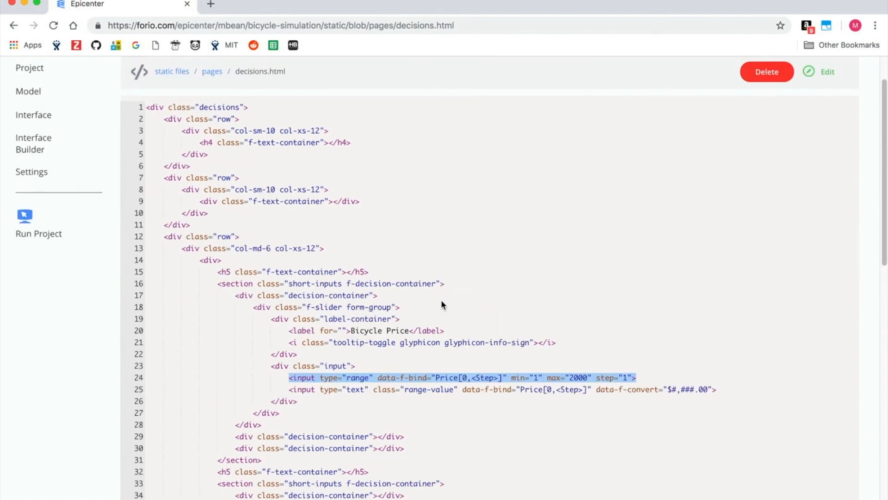
{"action": "scroll", "coordinate": [424, 245], "scroll_direction": "up", "scroll_amount": 1}
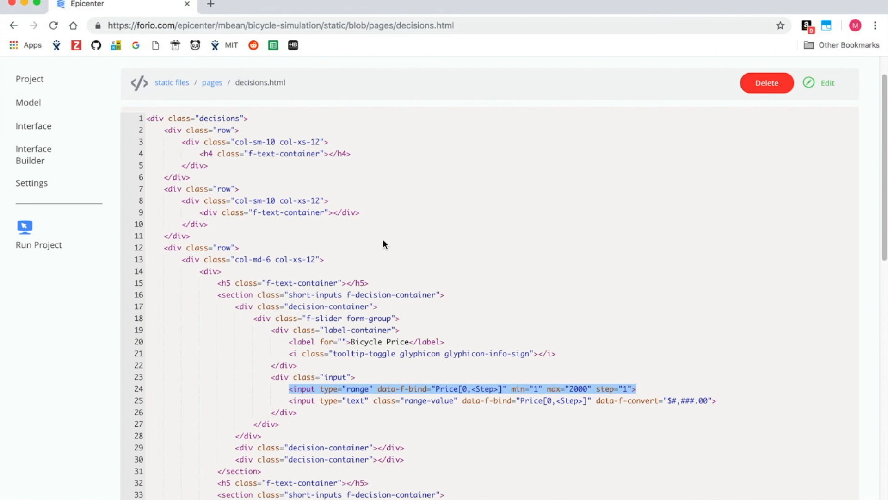
{"action": "scroll", "coordinate": [374, 212], "scroll_direction": "up", "scroll_amount": 1}
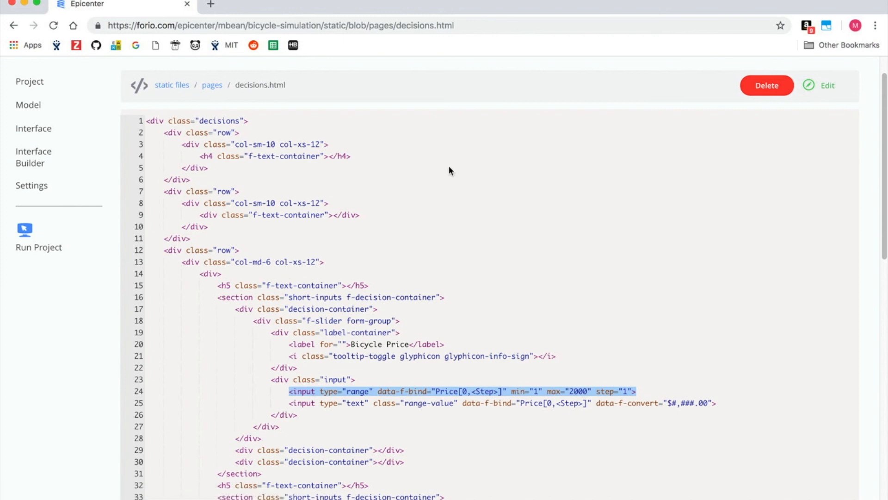
Step: Check the project's general settings and run the project in an incognito window from its home page
{"action": "scroll", "coordinate": [368, 199], "scroll_direction": "up", "scroll_amount": 3}
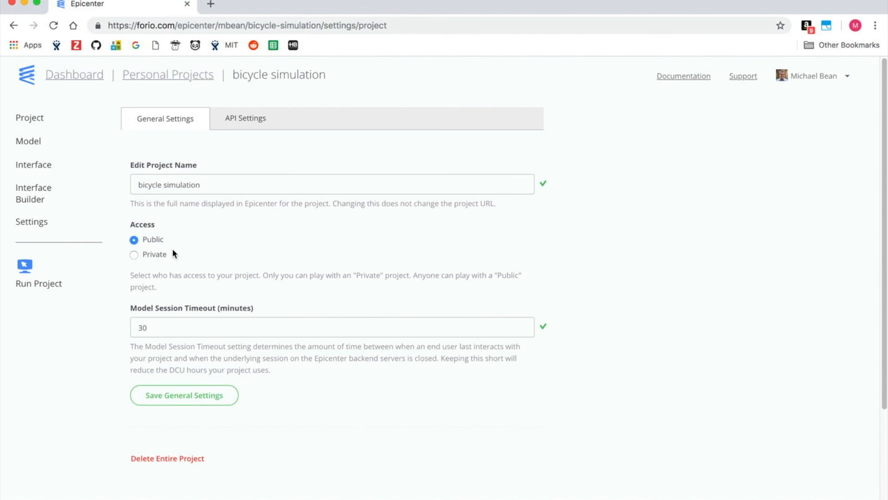
{"action": "left_click", "coordinate": [30, 121]}
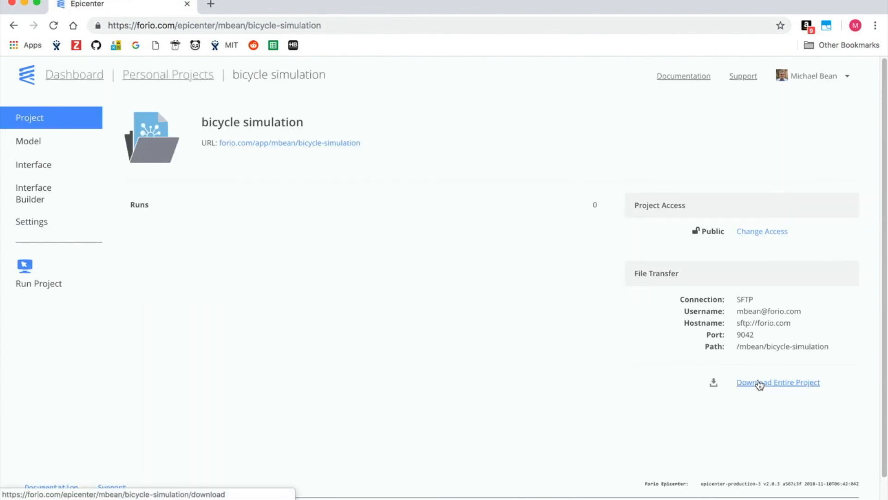
{"action": "right_click", "coordinate": [49, 285]}
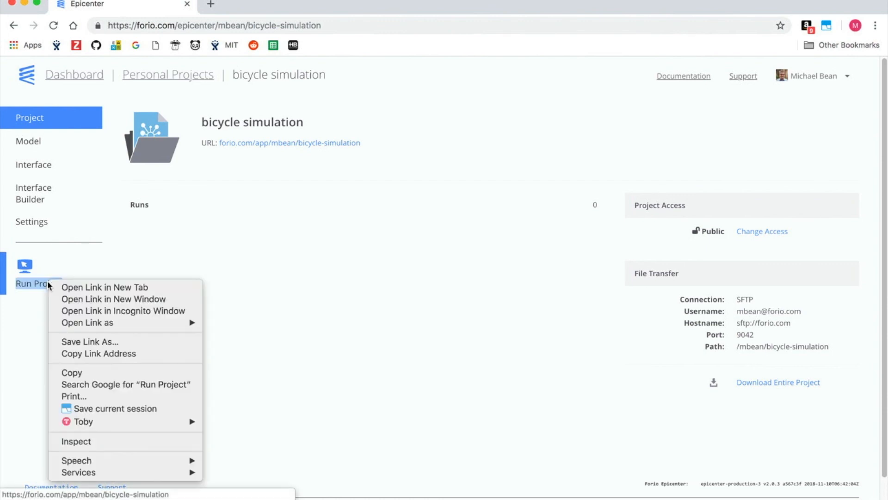
{"action": "left_click", "coordinate": [80, 316]}
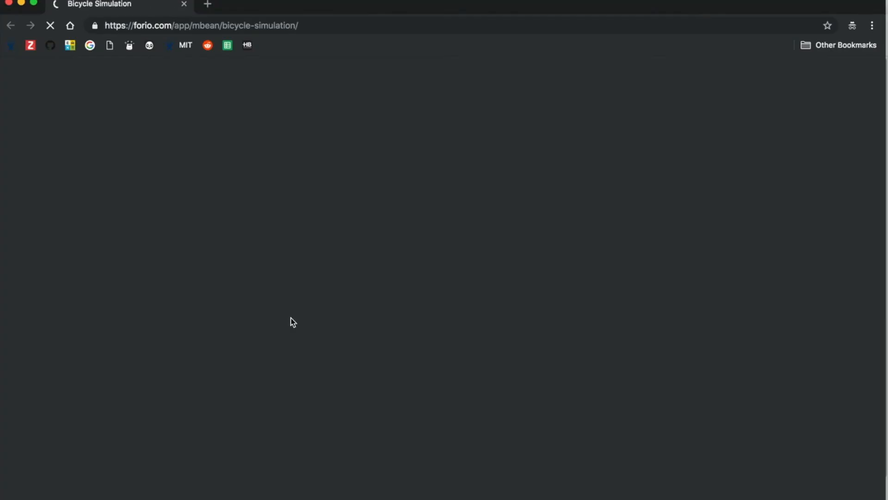